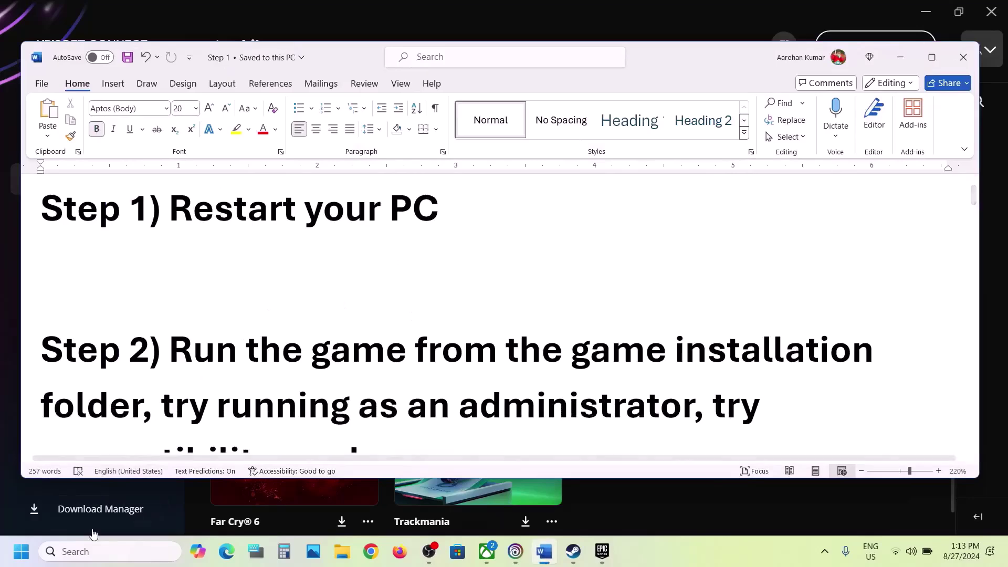
# Bring up the Windows power options used for restarting the PC, and dismiss them without choosing one
pyautogui.click(21, 551)
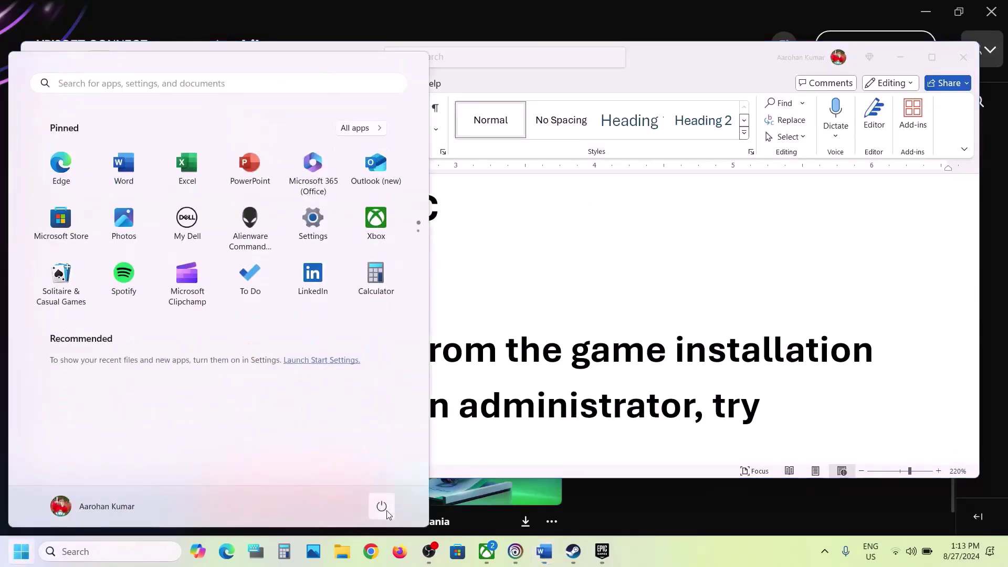
pyautogui.click(382, 506)
pyautogui.press('Escape')
pyautogui.press('Escape')
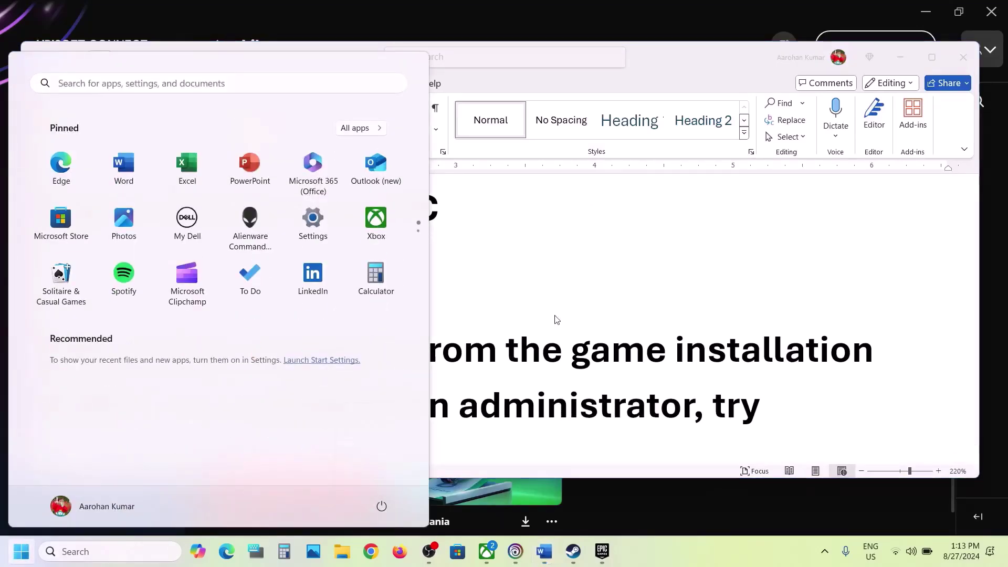
# Highlight "Run the game from the game installation folder" under Step 2 of the document
pyautogui.scroll(-2, 189, 255)
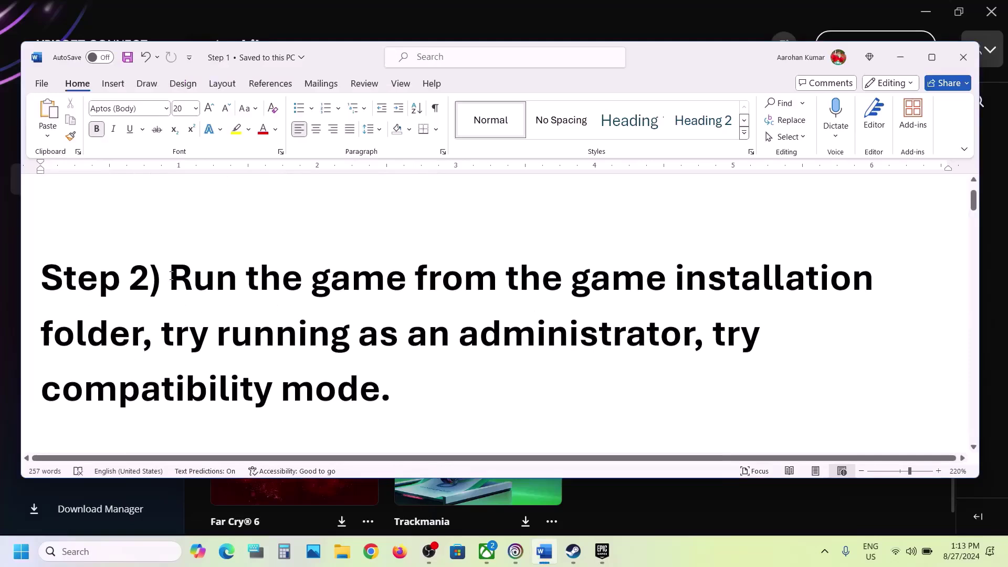
pyautogui.moveTo(172, 279); pyautogui.dragTo(141, 336)
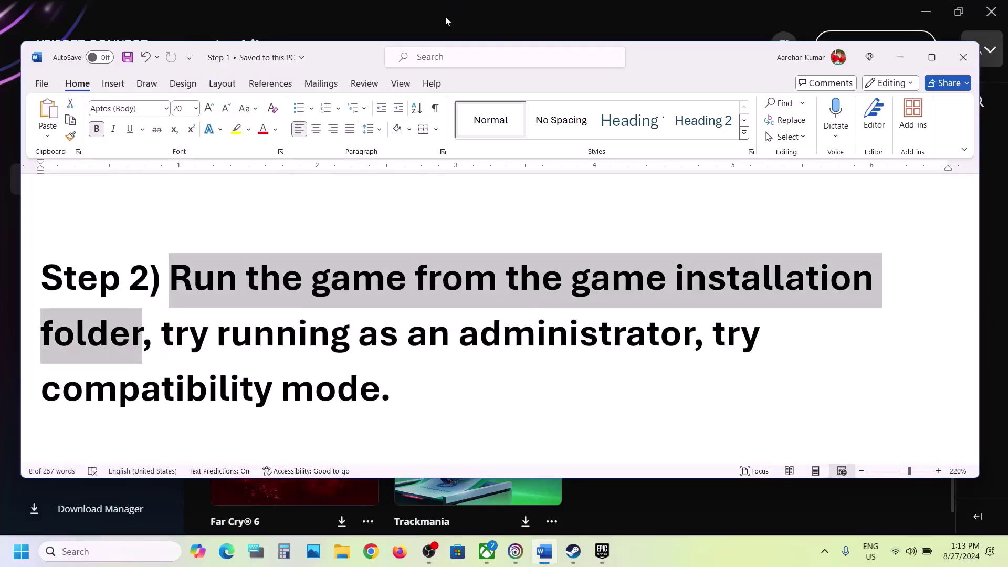
# Switch to Ubisoft Connect and open the Star Wars Outlaws installation folder from the game's properties
pyautogui.hotkey('alt', 'Tab')
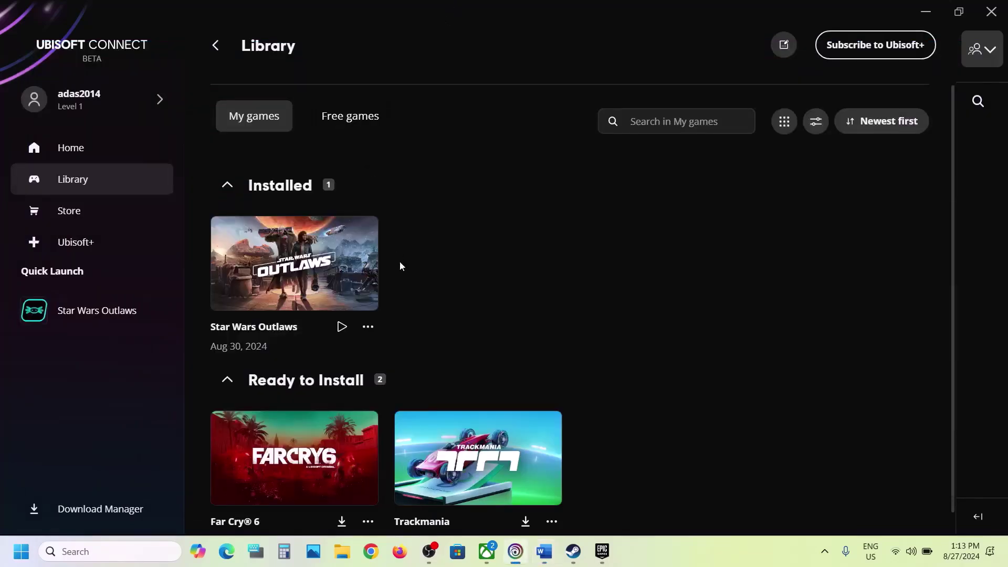
pyautogui.click(369, 329)
pyautogui.moveTo(435, 315)
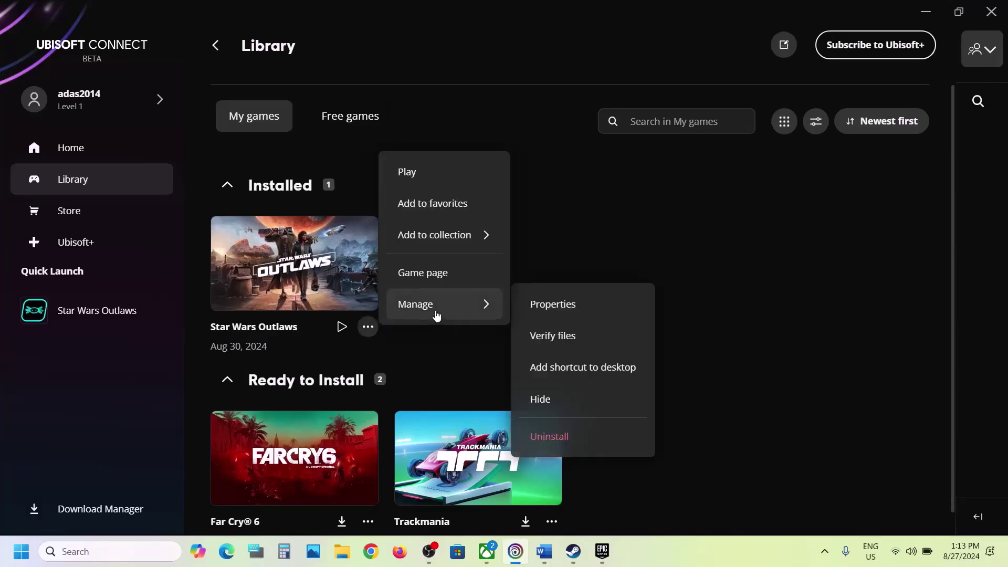
pyautogui.click(568, 303)
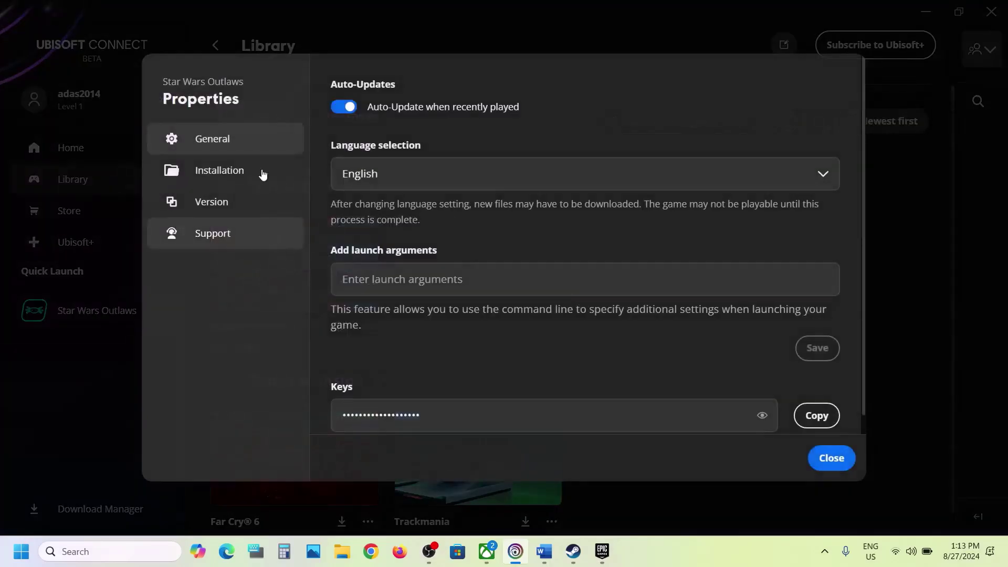
pyautogui.click(220, 171)
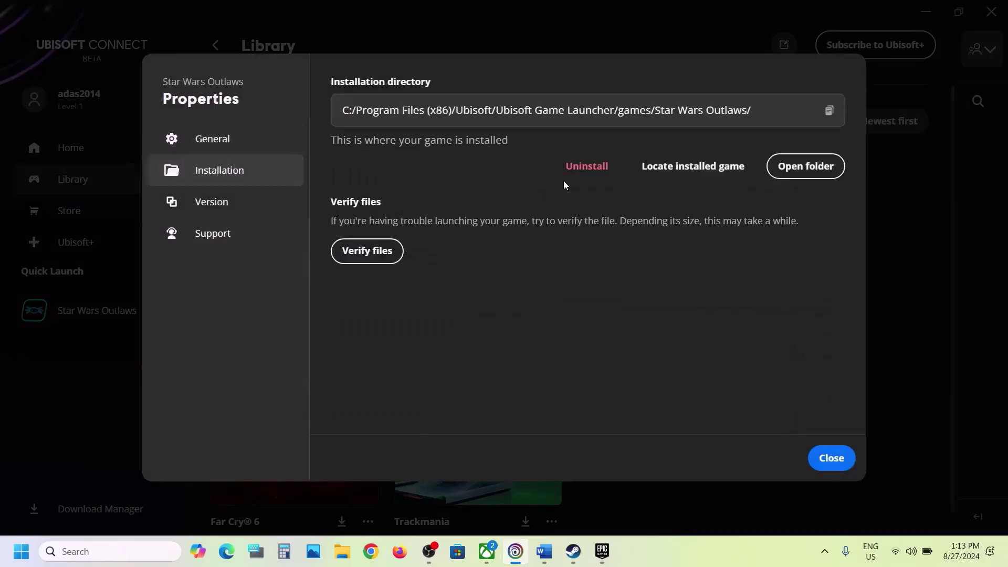
pyautogui.click(800, 167)
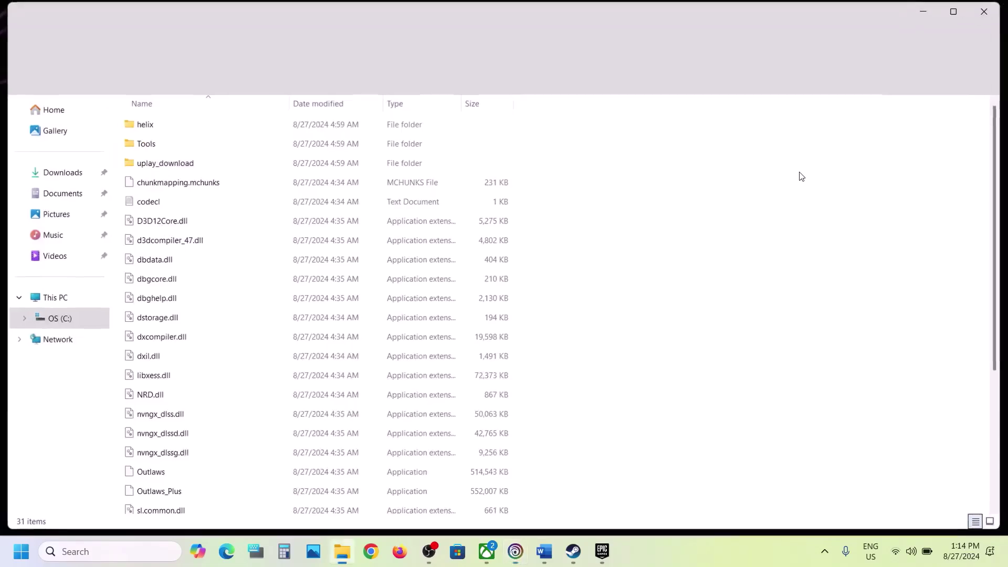
# Set the Outlaws application to run as an administrator in its compatibility properties and save the change
pyautogui.scroll(-4, 238, 344)
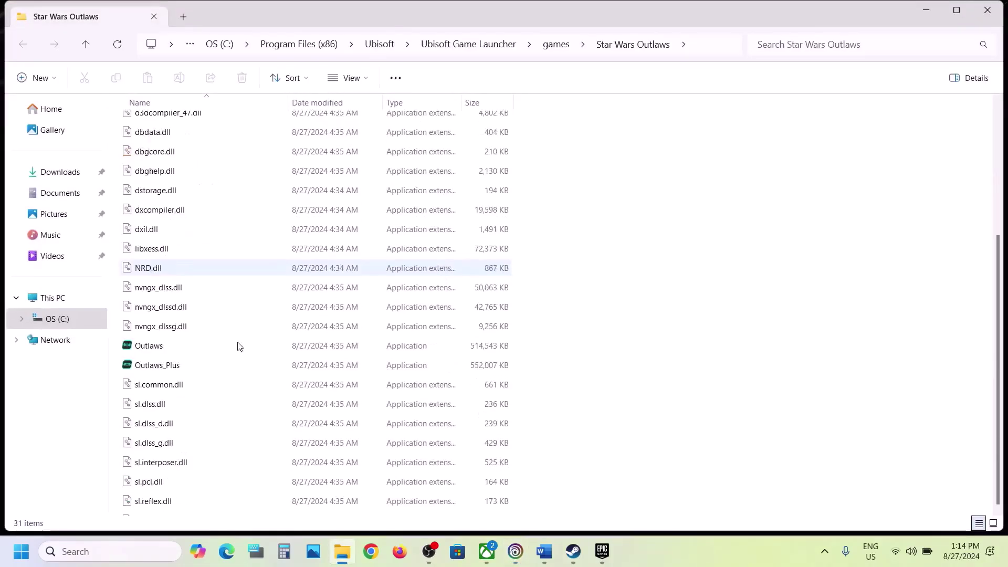
pyautogui.click(157, 275)
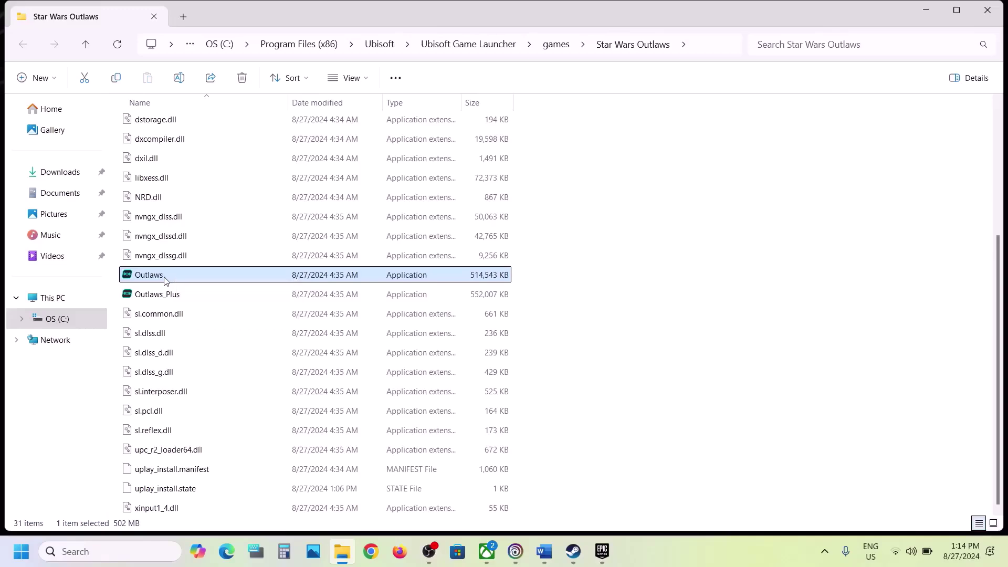
pyautogui.press('Menu')
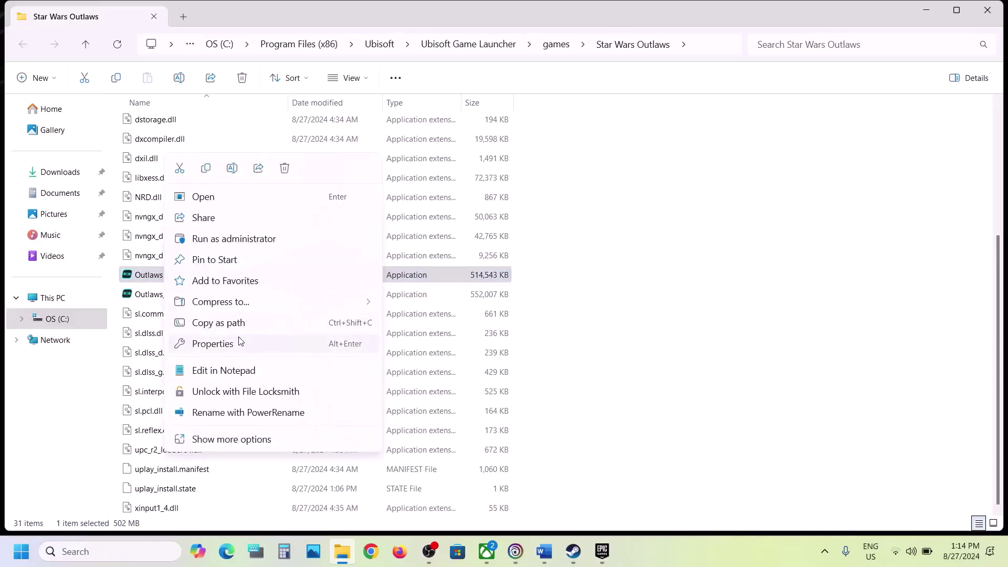
pyautogui.click(270, 341)
pyautogui.click(303, 209)
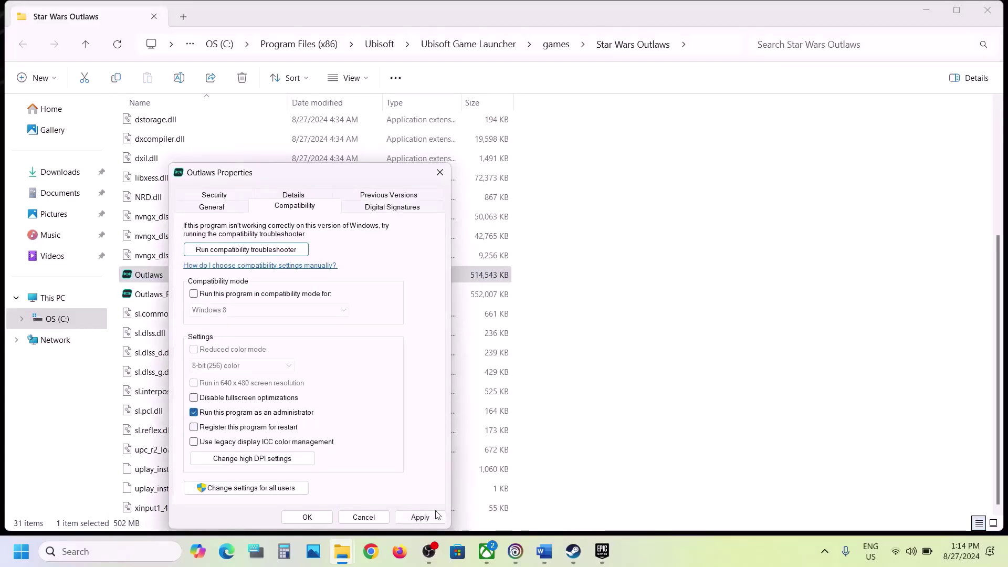
pyautogui.click(432, 518)
pyautogui.click(322, 518)
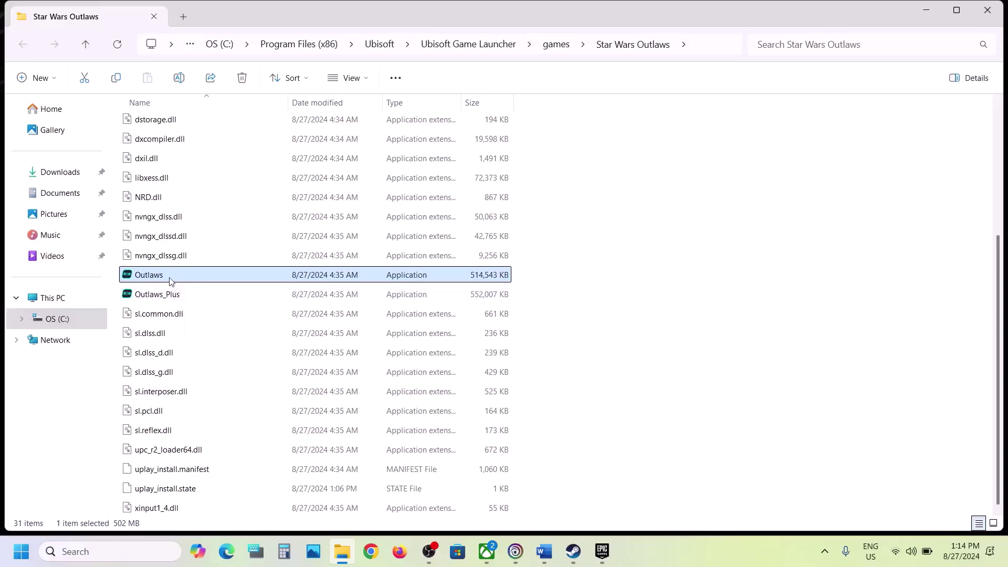
# Reopen the Outlaws application's compatibility properties and apply compatibility mode for Windows 8
pyautogui.rightClick(170, 277)
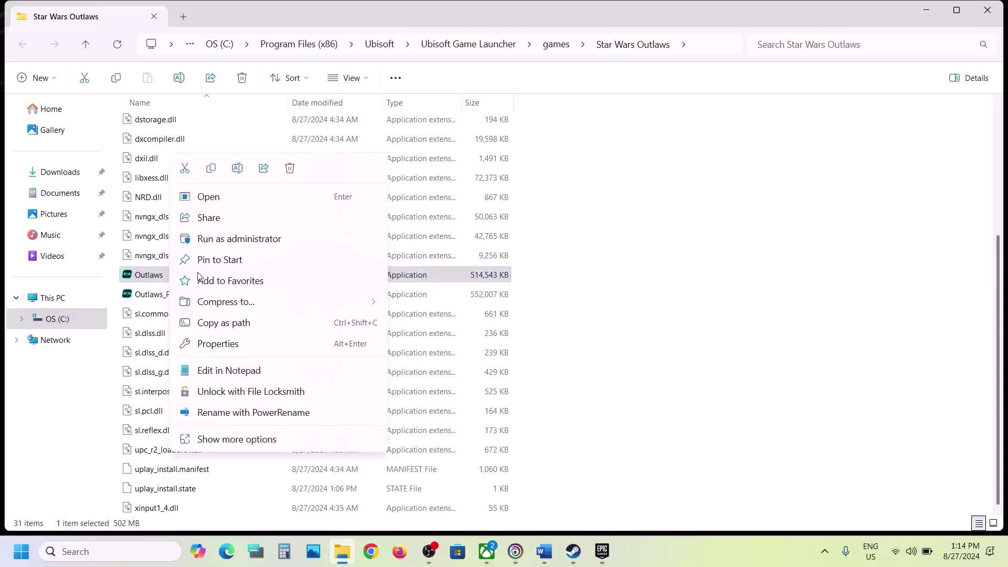
pyautogui.click(218, 344)
pyautogui.click(297, 206)
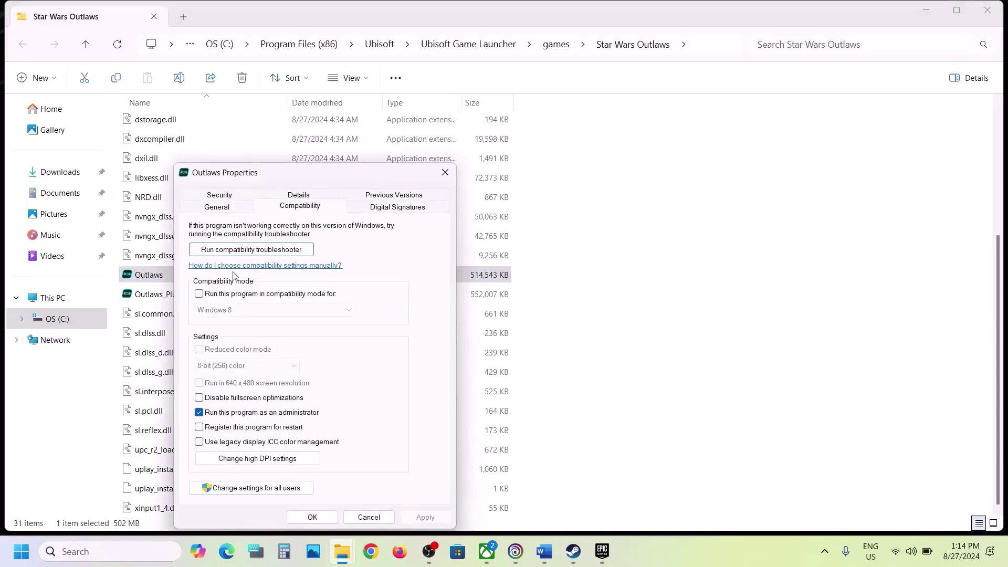
pyautogui.click(202, 294)
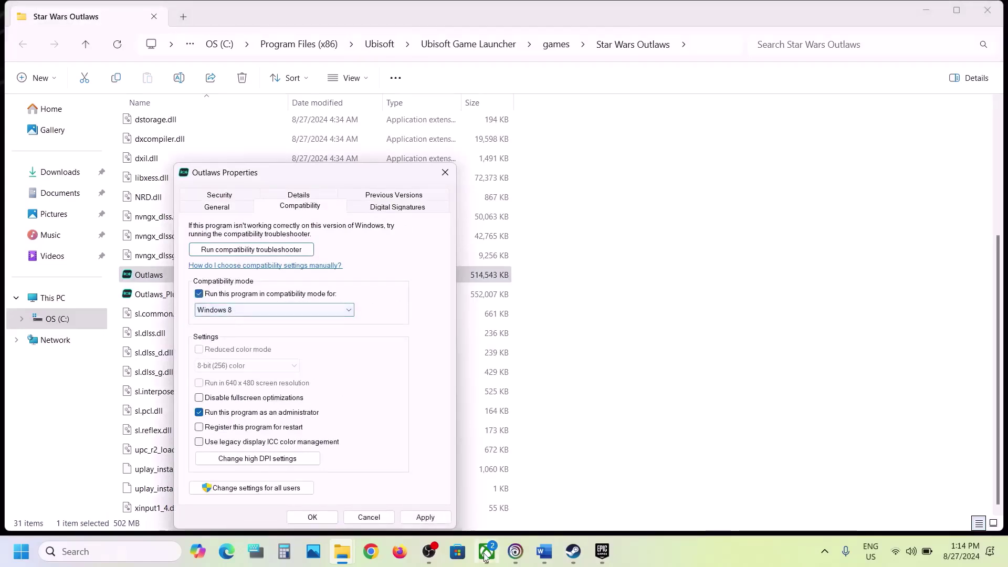
pyautogui.click(435, 521)
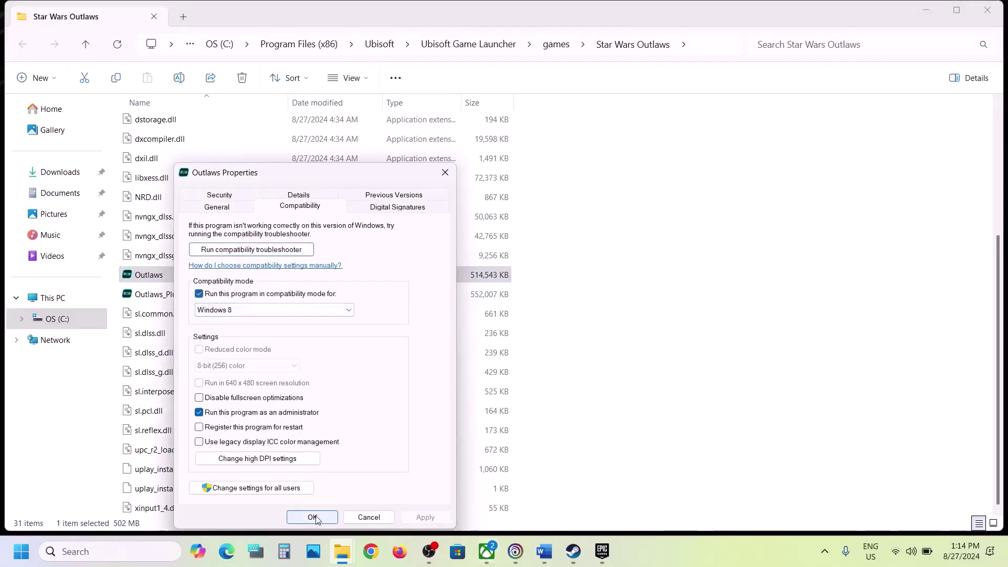
# Set the Outlaws application's compatibility mode to Windows 7 and apply it
pyautogui.click(227, 311)
pyautogui.click(217, 349)
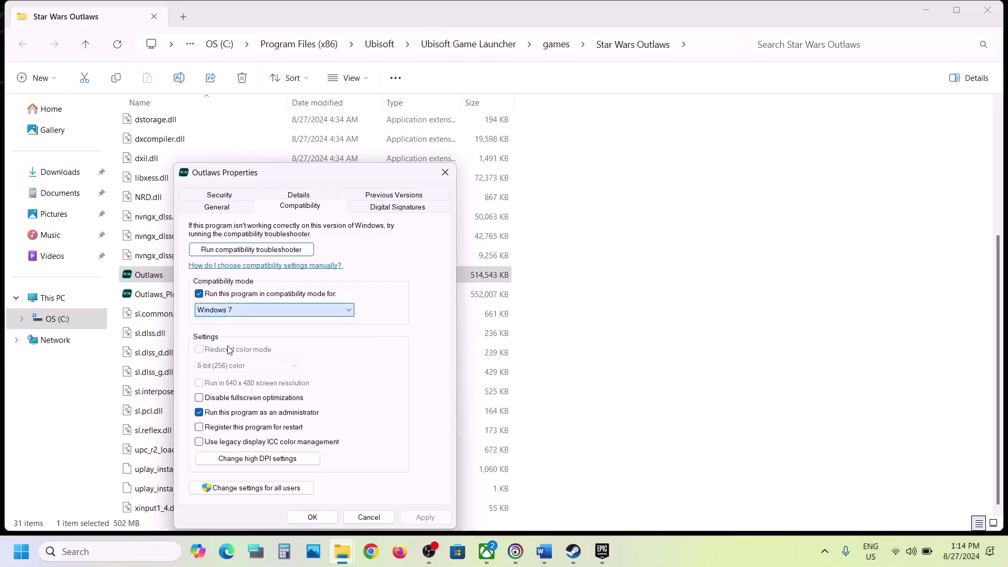
pyautogui.click(422, 517)
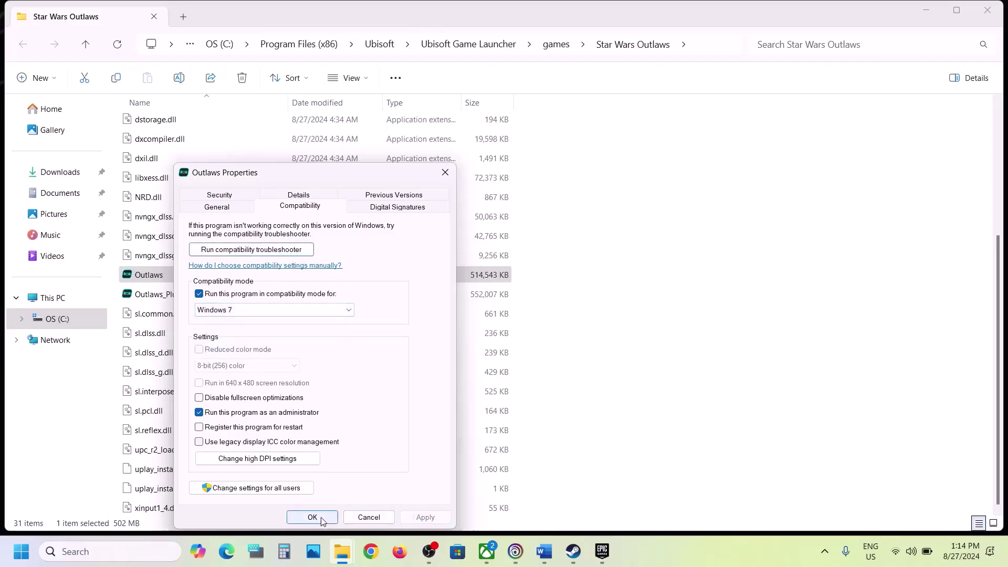
# Disable fullscreen optimizations for the Outlaws application, apply the change and close its properties
pyautogui.click(199, 398)
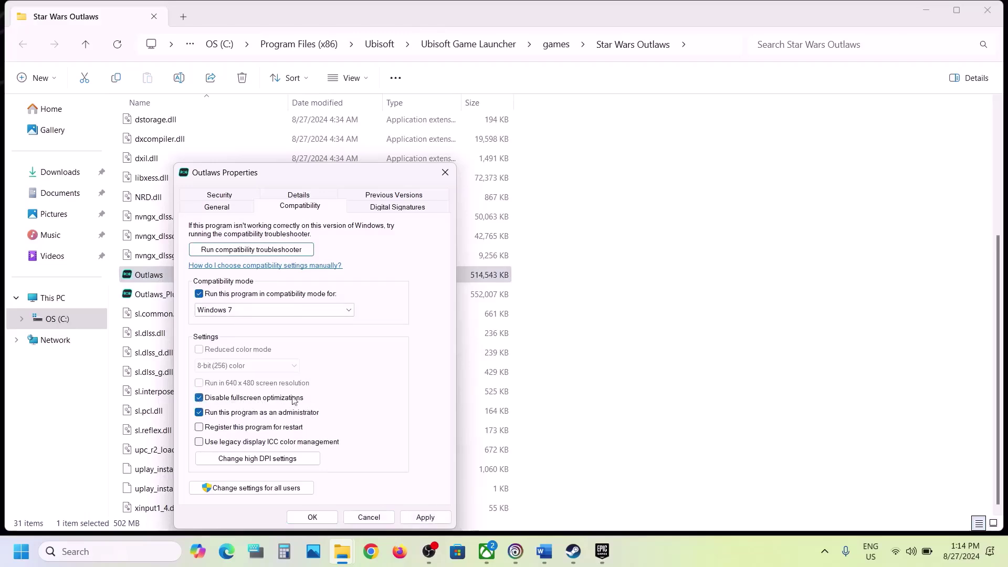
pyautogui.click(423, 517)
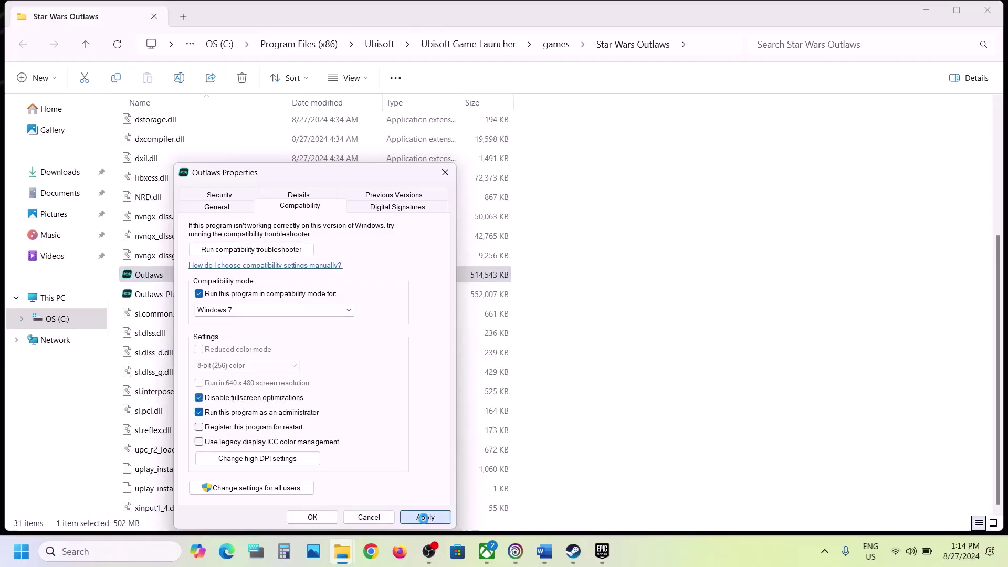
pyautogui.click(327, 518)
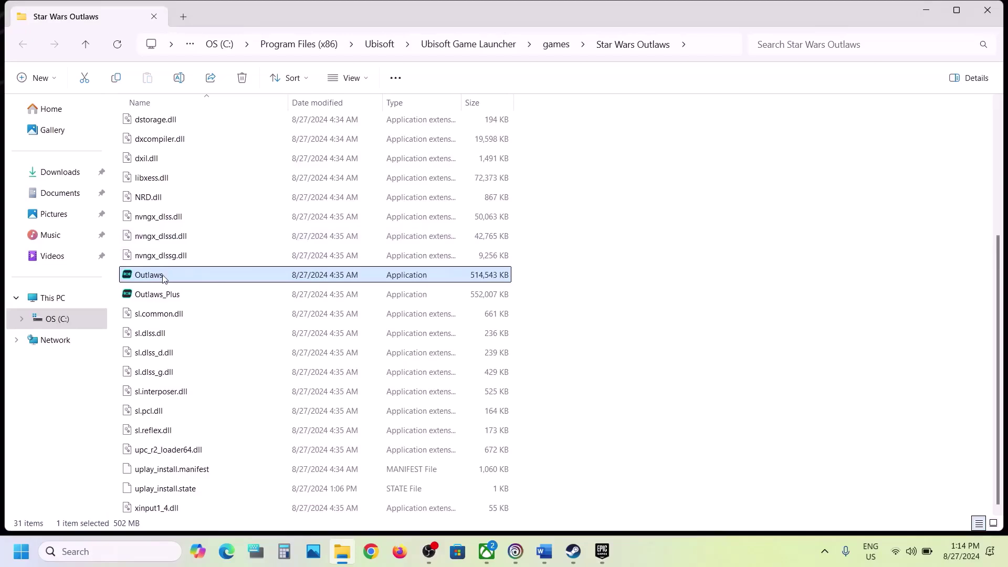
# Set the Outlaws_Plus application to run as an administrator and in compatibility mode for Windows 8, and apply the settings
pyautogui.click(156, 299)
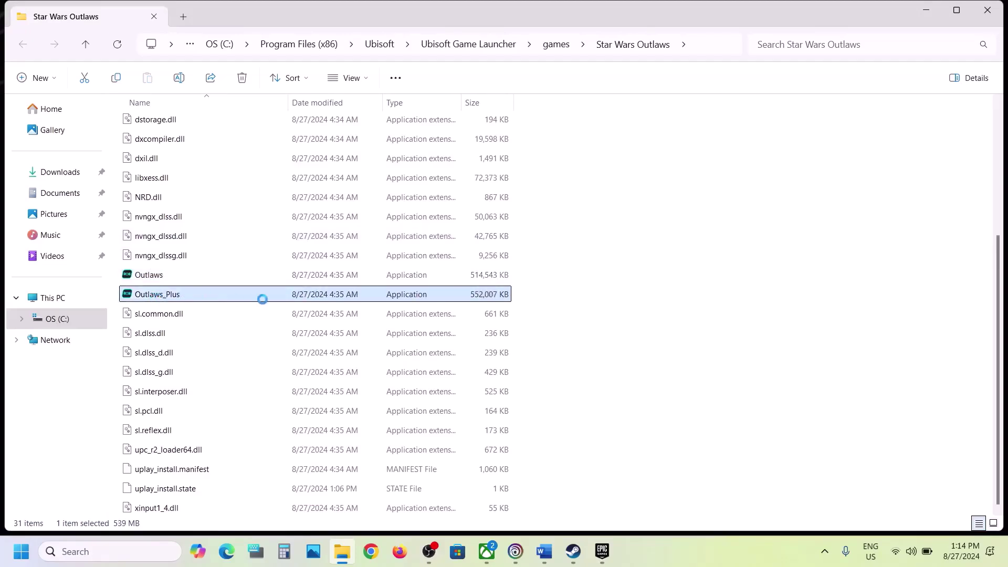
pyautogui.hotkey('shift', 'F10')
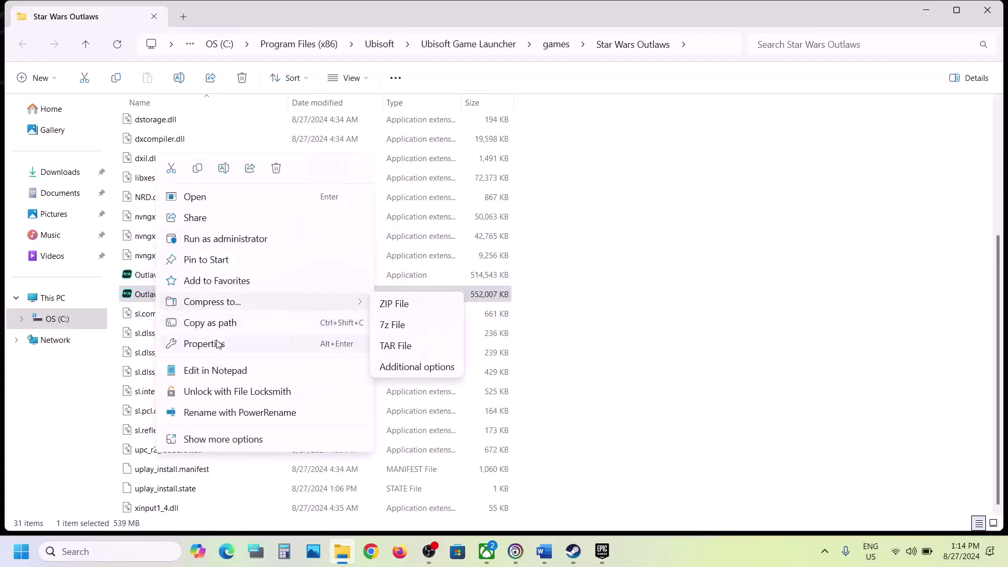
pyautogui.click(204, 344)
pyautogui.click(268, 210)
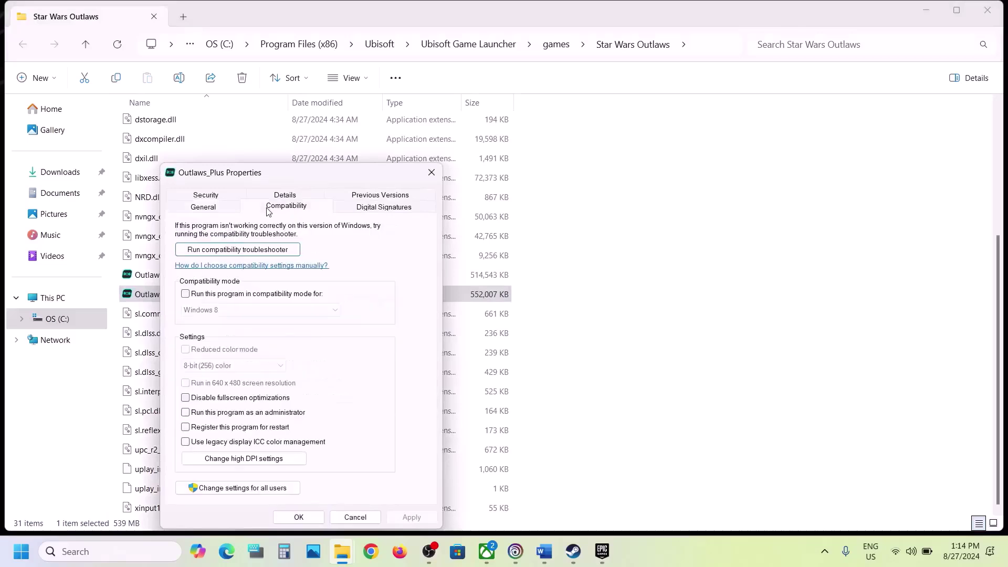
pyautogui.click(184, 413)
pyautogui.click(405, 512)
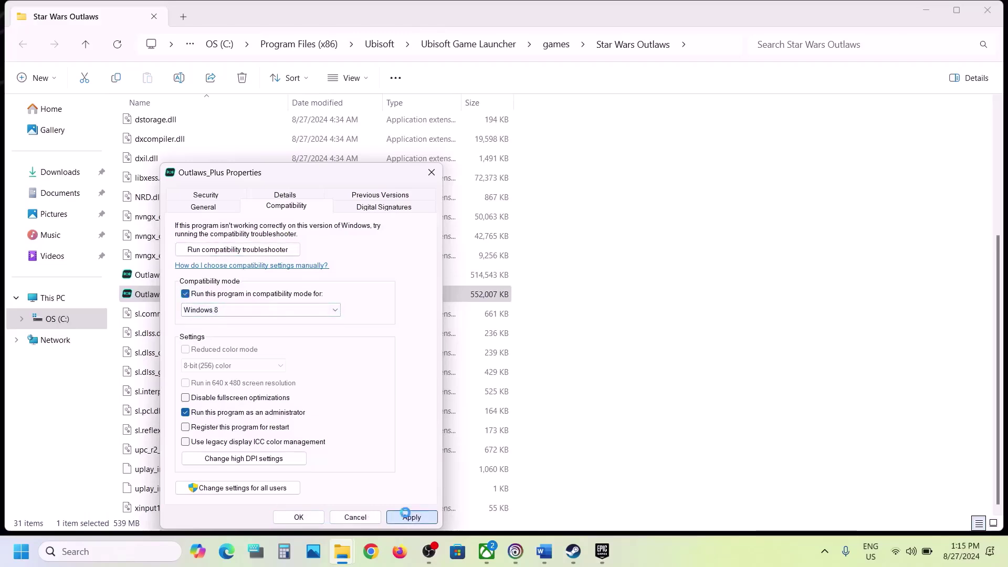
pyautogui.click(408, 516)
# Set Outlaws_Plus's compatibility mode to Windows 7, disable its fullscreen optimizations, and save the properties
pyautogui.click(254, 309)
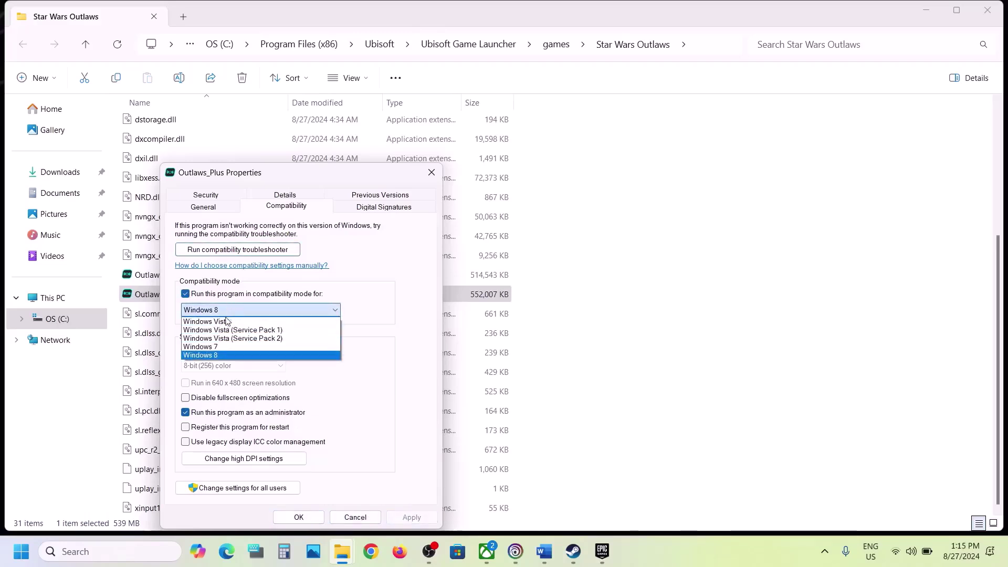
pyautogui.click(217, 347)
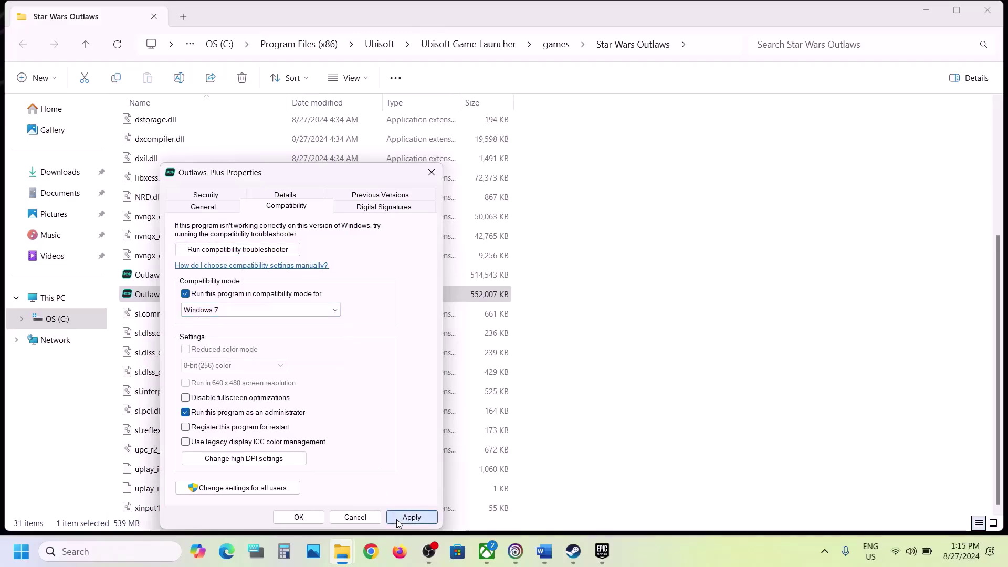
pyautogui.click(397, 518)
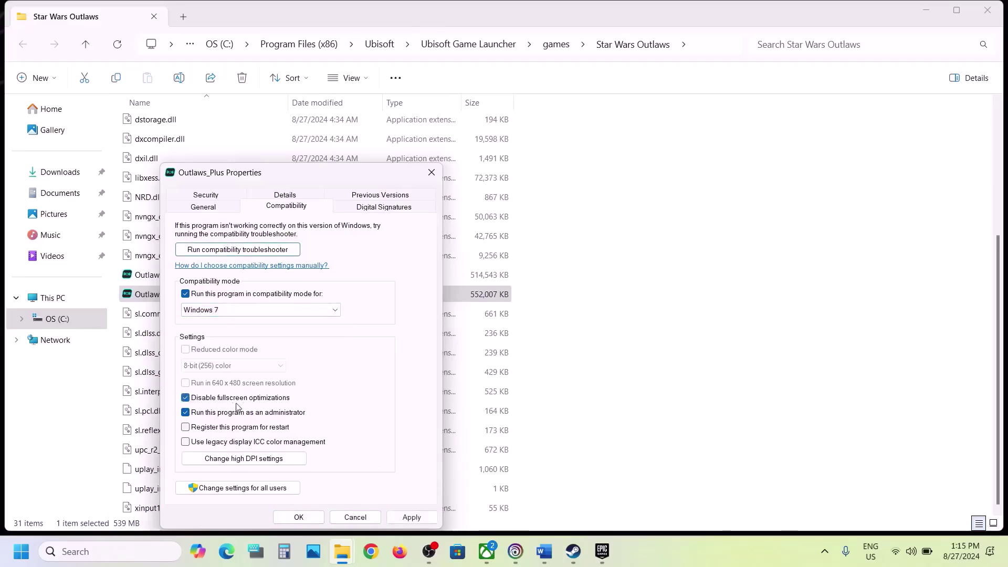
pyautogui.click(411, 516)
pyautogui.click(299, 516)
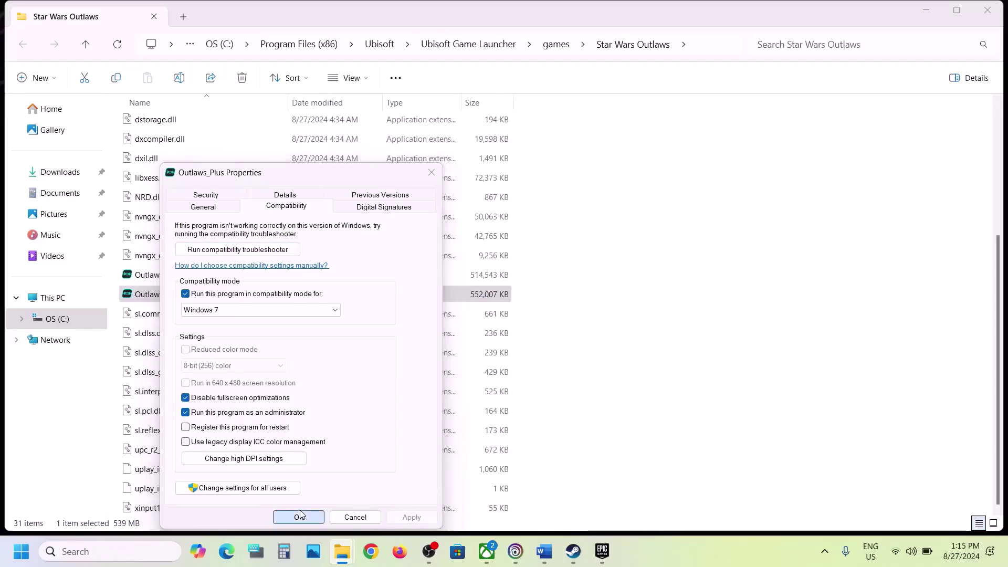
# Turn off compatibility mode, disabled fullscreen optimizations and running as administrator for the Outlaws application, and save its properties
pyautogui.click(156, 278)
pyautogui.rightClick(156, 278)
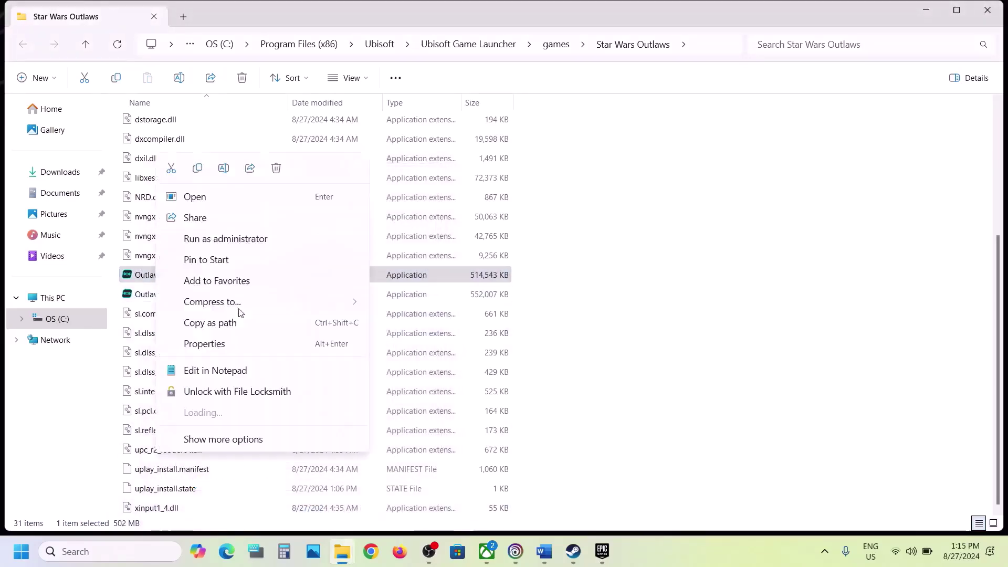
pyautogui.click(216, 346)
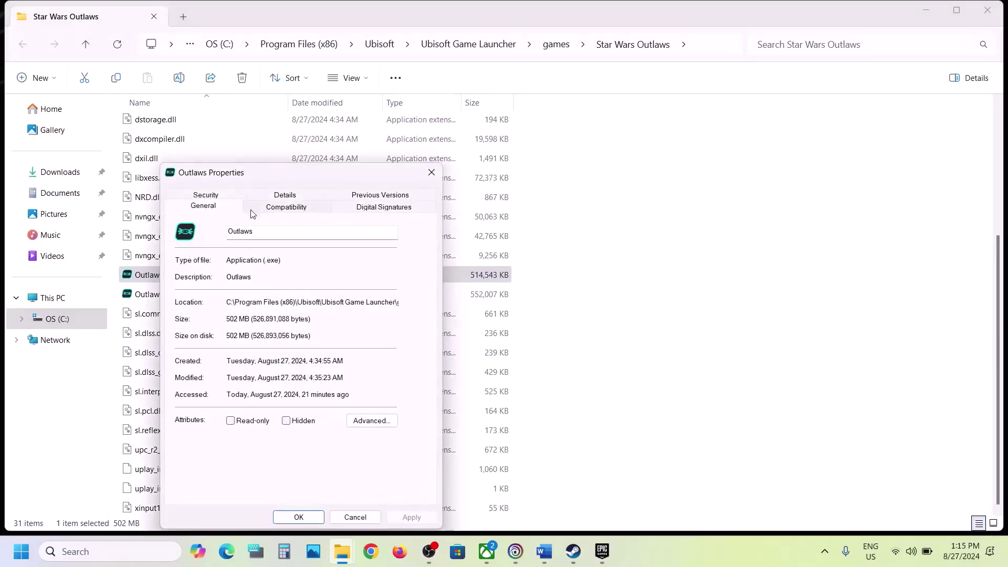
pyautogui.click(252, 210)
pyautogui.click(186, 294)
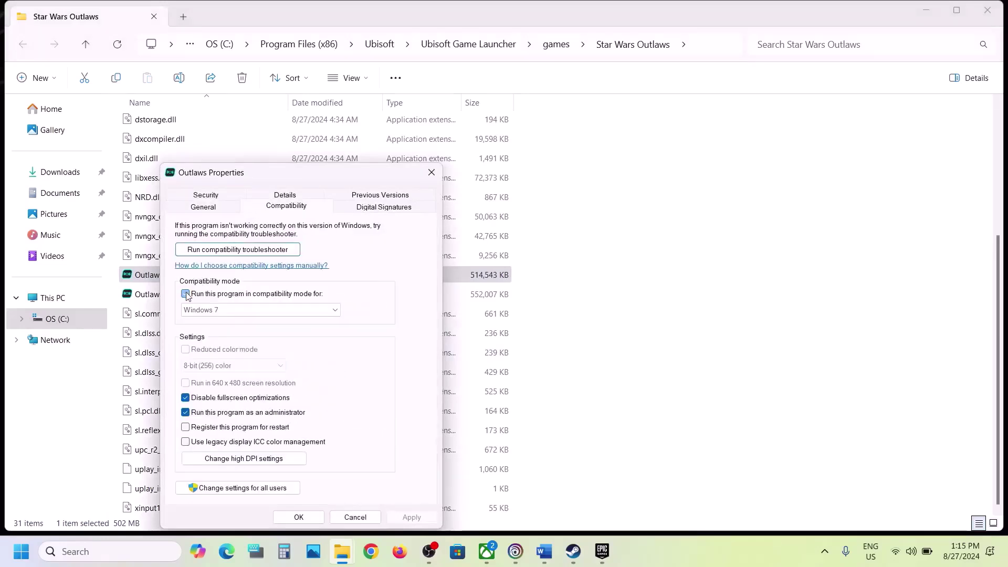
pyautogui.click(185, 400)
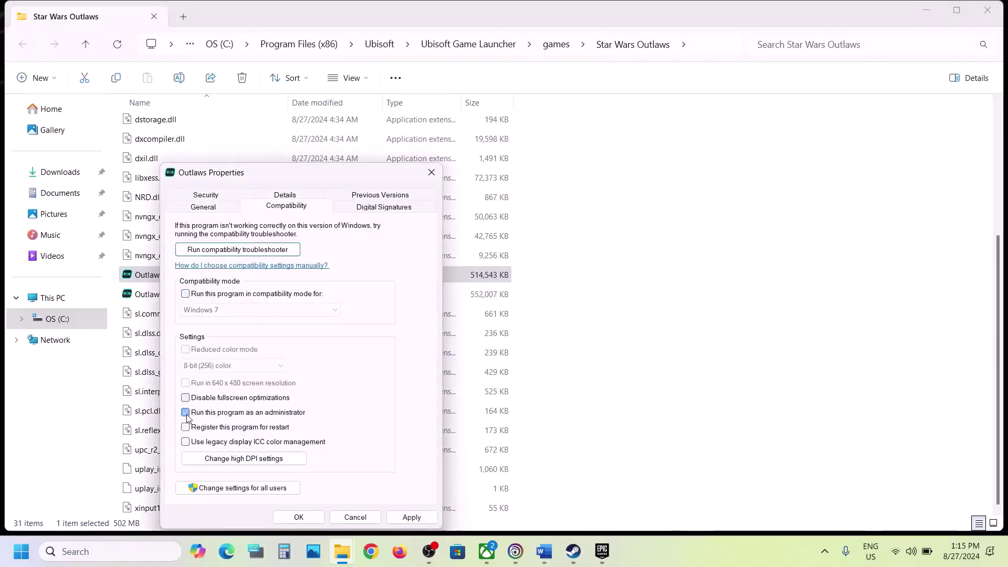
pyautogui.click(409, 517)
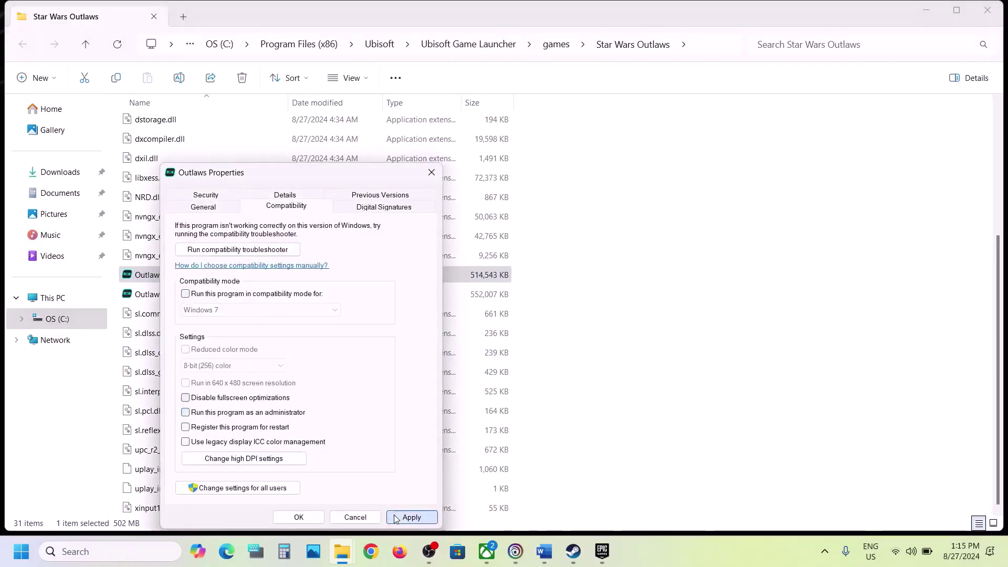
pyautogui.click(298, 517)
# Turn off Outlaws_Plus's compatibility mode, disabled fullscreen optimizations and administrator setting, save the properties, and close the game folder
pyautogui.click(171, 295)
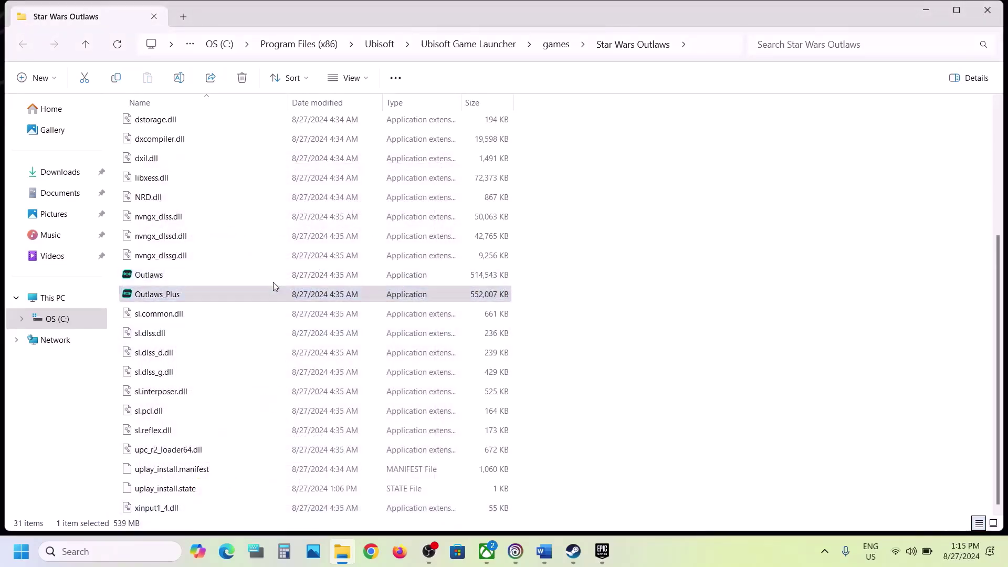
pyautogui.rightClick(242, 295)
pyautogui.click(237, 343)
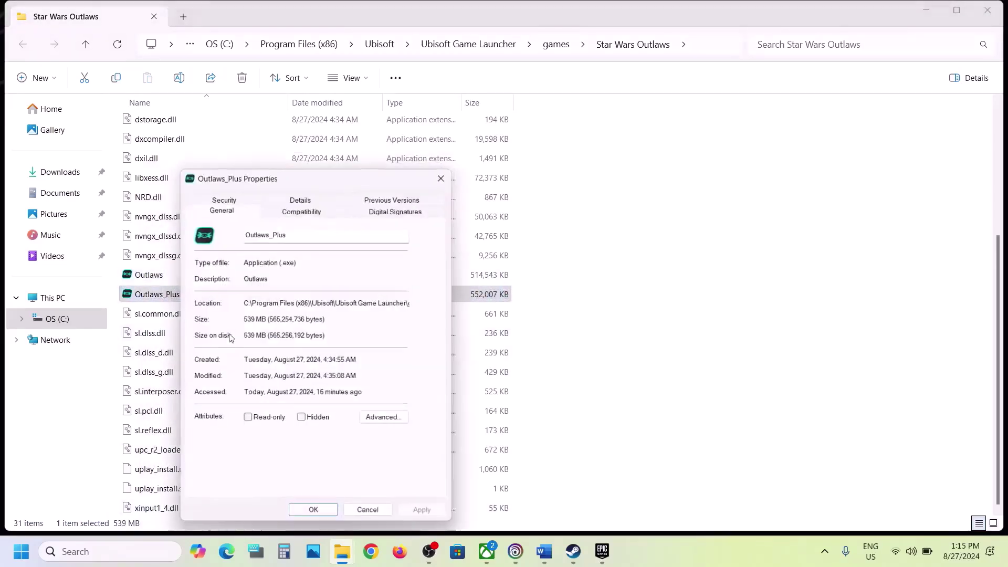
pyautogui.click(273, 212)
pyautogui.click(202, 293)
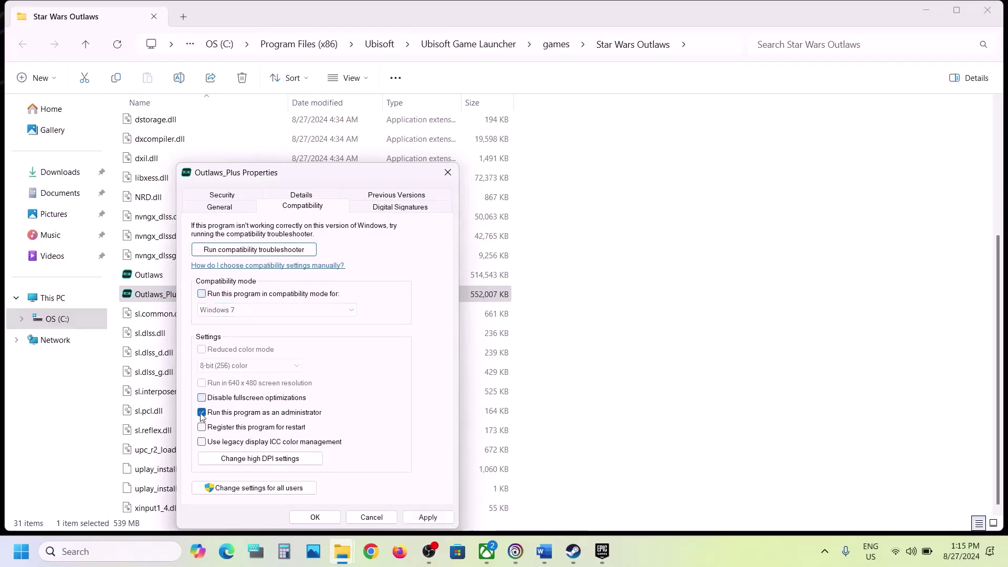
pyautogui.click(428, 517)
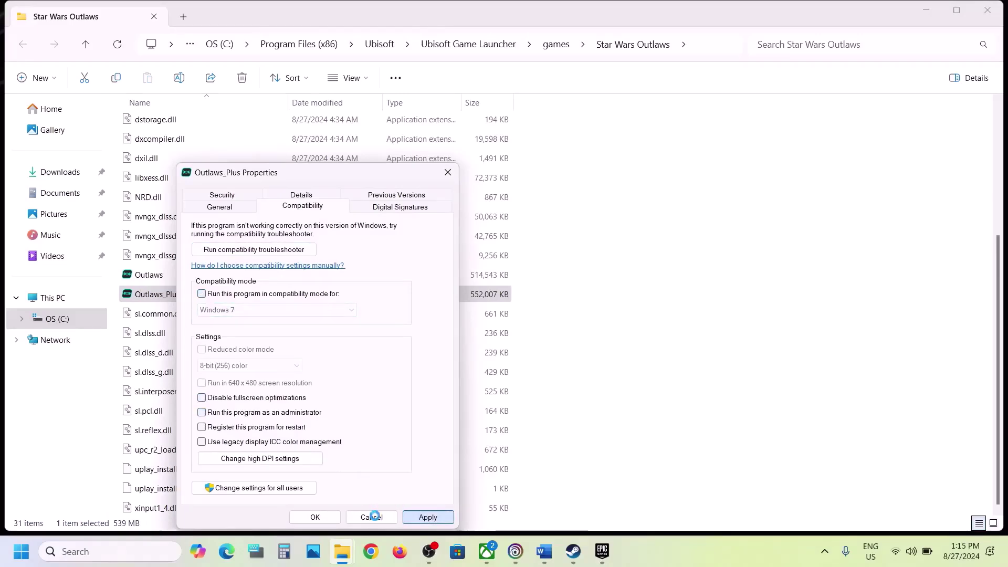
pyautogui.click(314, 516)
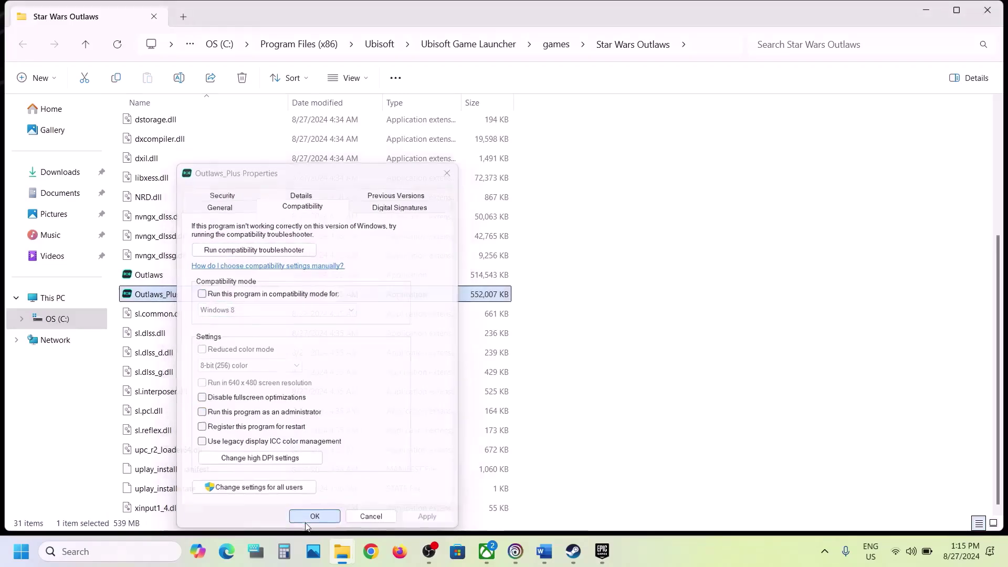
pyautogui.click(987, 10)
pyautogui.click(832, 457)
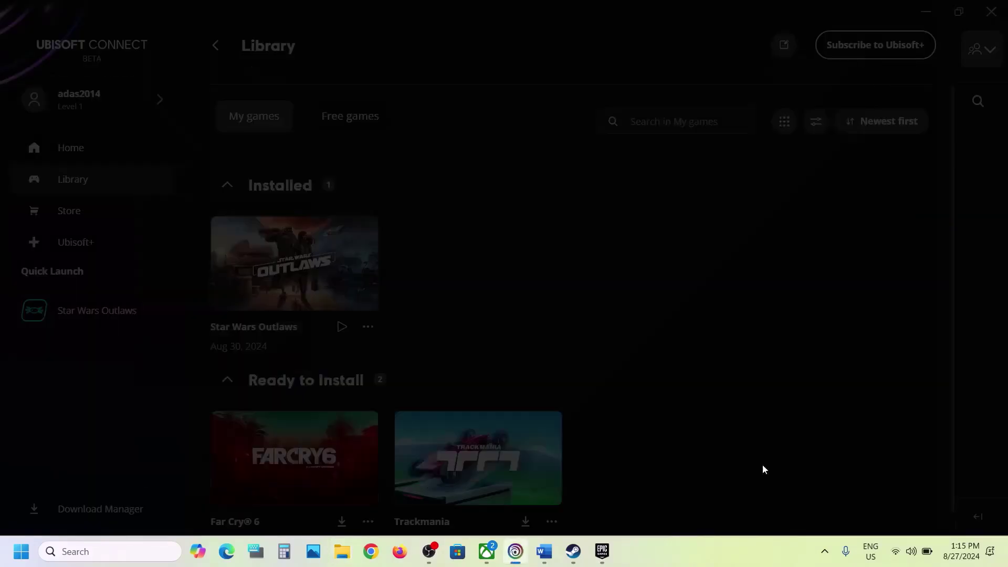
# Switch to the Word troubleshooting document and read Step 3 on allowing the game exe through antivirus, controlled folder access and firewall
pyautogui.click(544, 551)
pyautogui.scroll(-5, 420, 332)
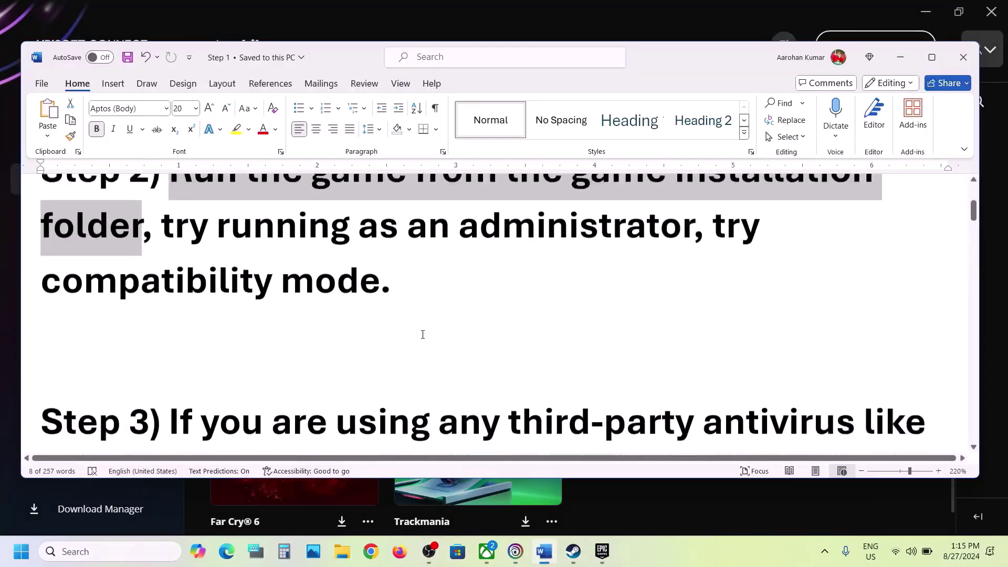
pyautogui.moveTo(176, 301); pyautogui.dragTo(377, 309)
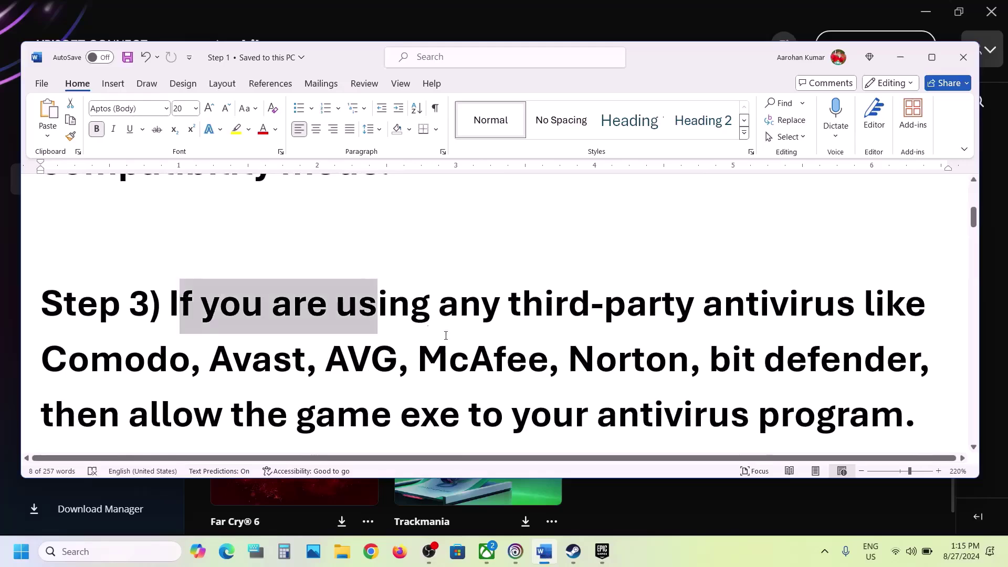
pyautogui.click(932, 59)
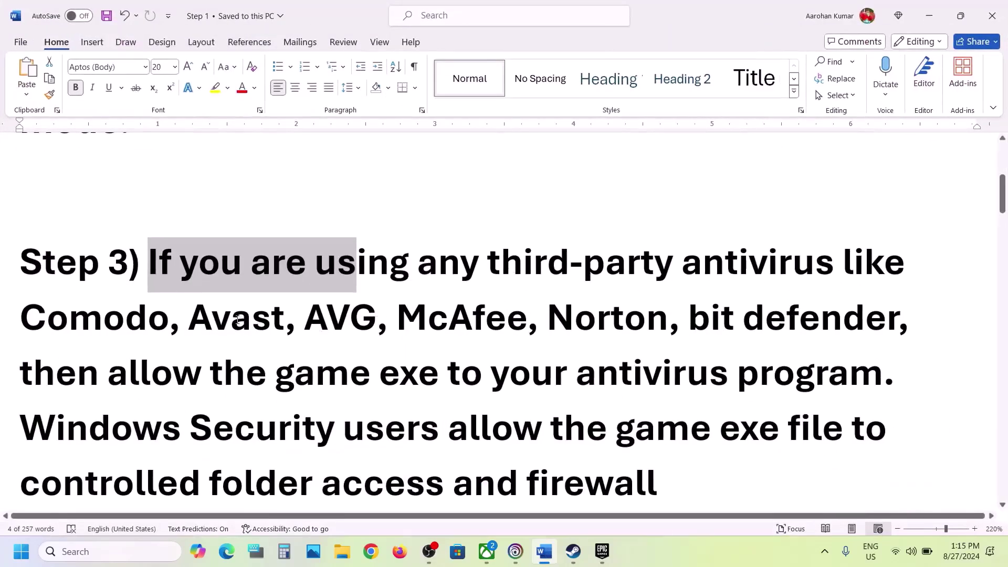
pyautogui.moveTo(237, 320); pyautogui.dragTo(666, 321)
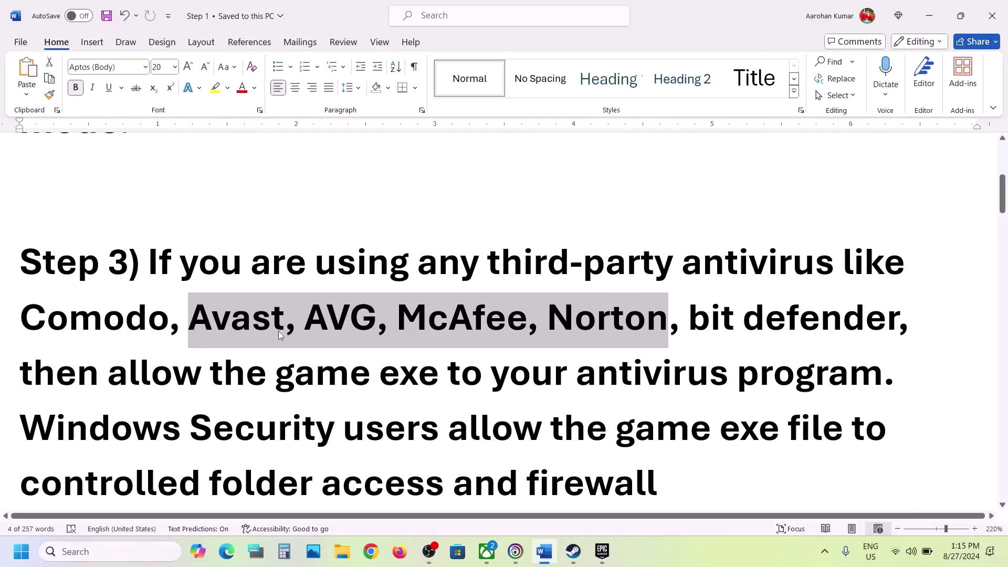
pyautogui.moveTo(114, 374); pyautogui.dragTo(787, 386)
pyautogui.scroll(-2, 32, 310)
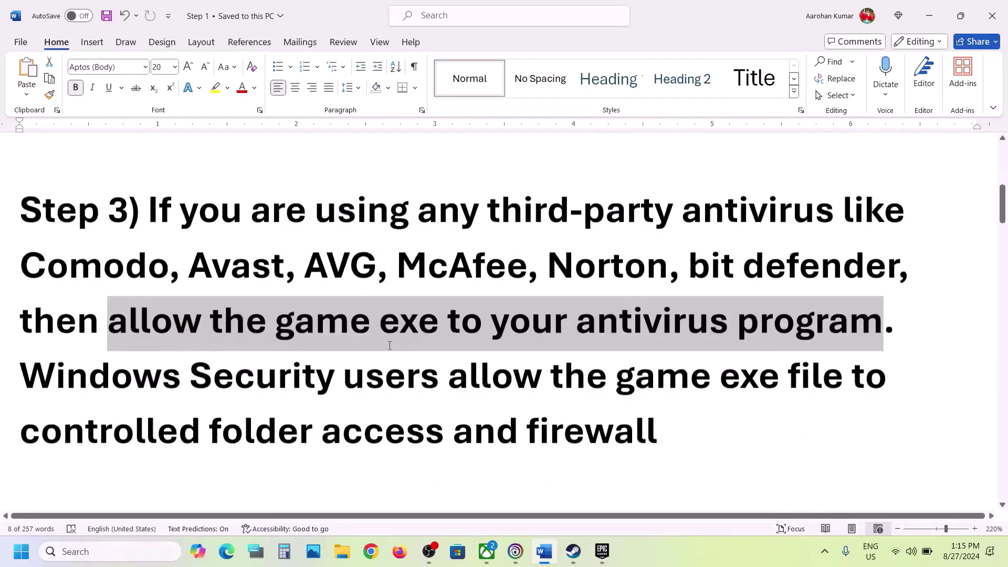
pyautogui.moveTo(31, 309); pyautogui.dragTo(441, 313)
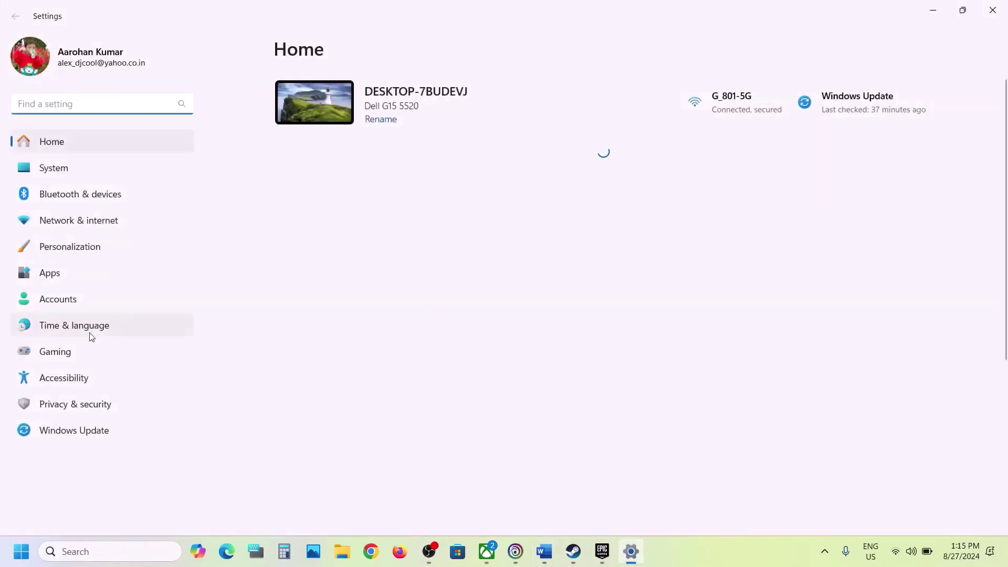
# In Windows Security's ransomware protection, open the list of apps allowed through Controlled folder access
pyautogui.click(77, 406)
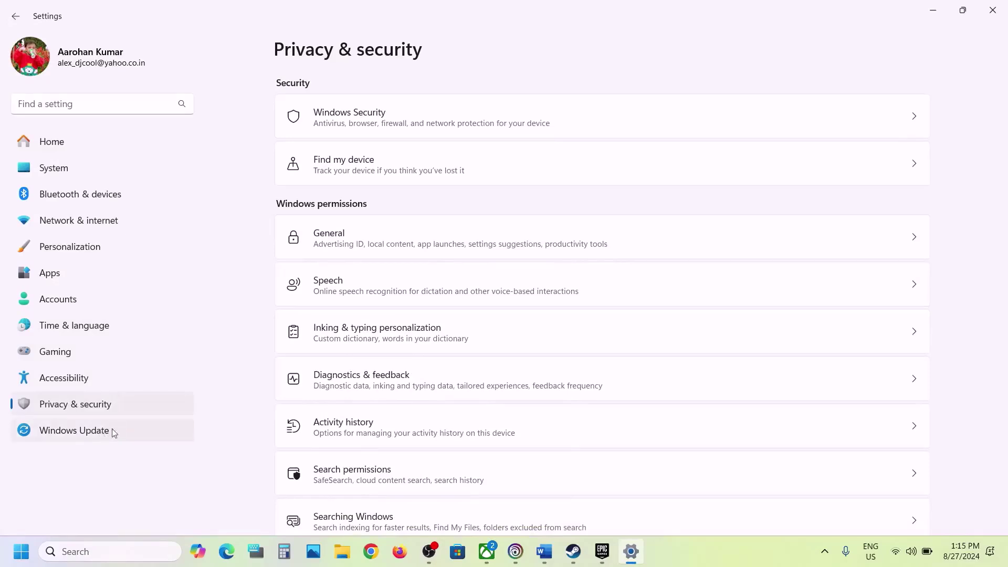
pyautogui.click(351, 128)
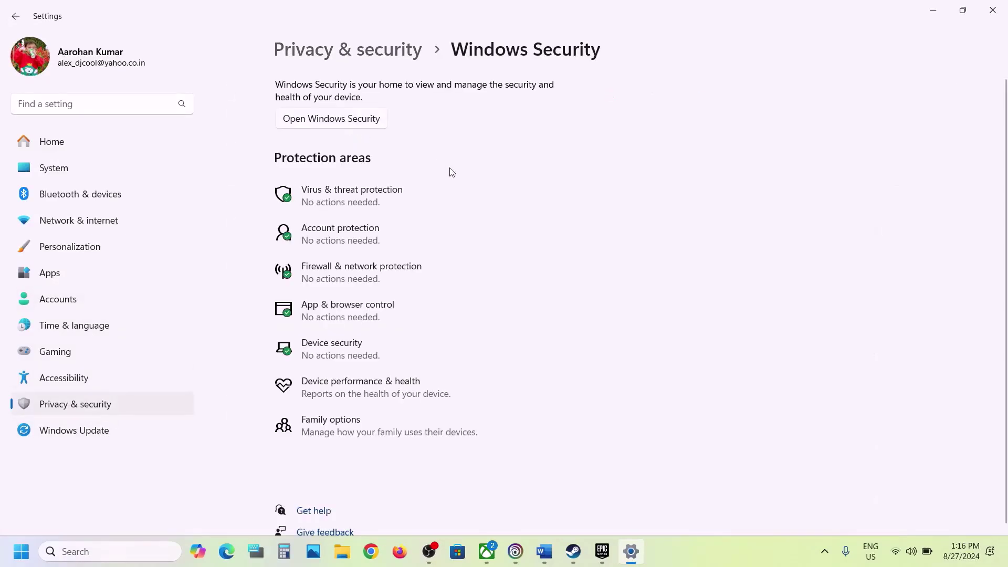
pyautogui.click(365, 202)
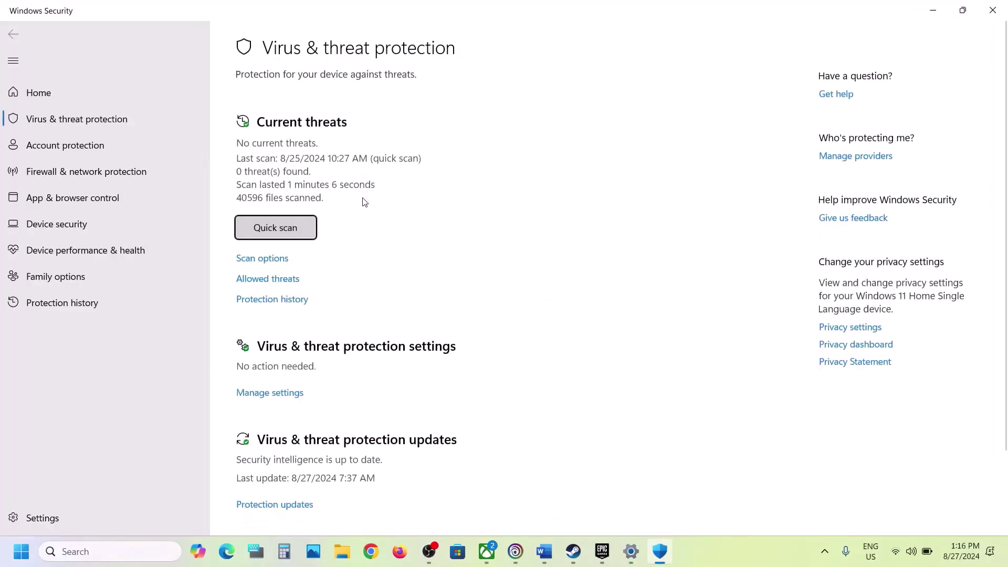
pyautogui.scroll(-3, 365, 202)
pyautogui.scroll(1, 365, 202)
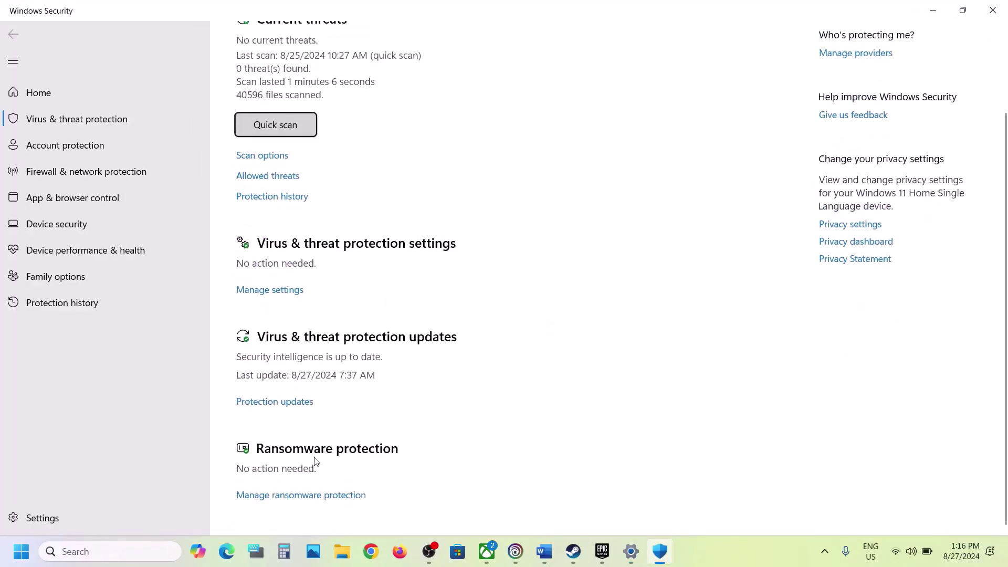
pyautogui.click(292, 496)
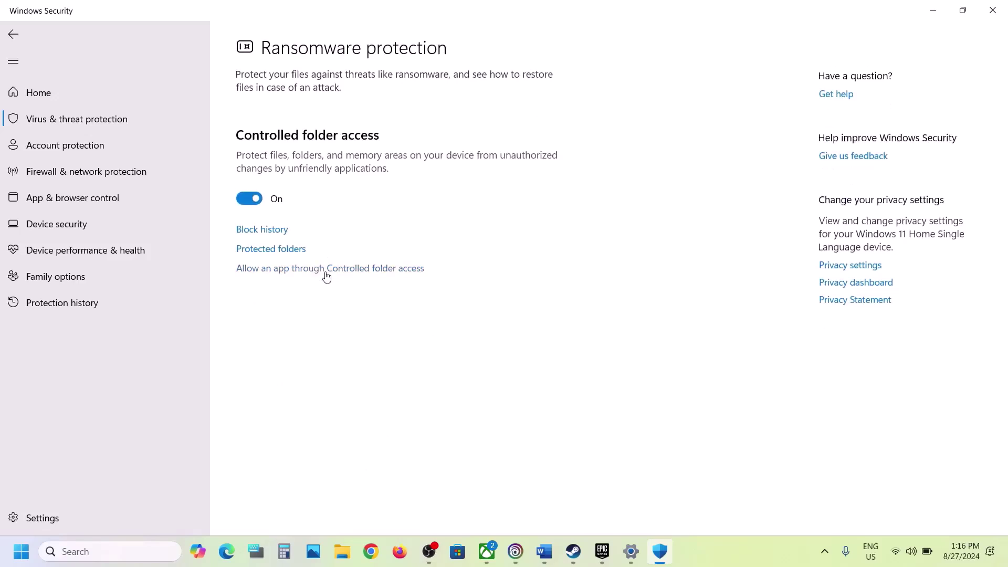
pyautogui.click(331, 269)
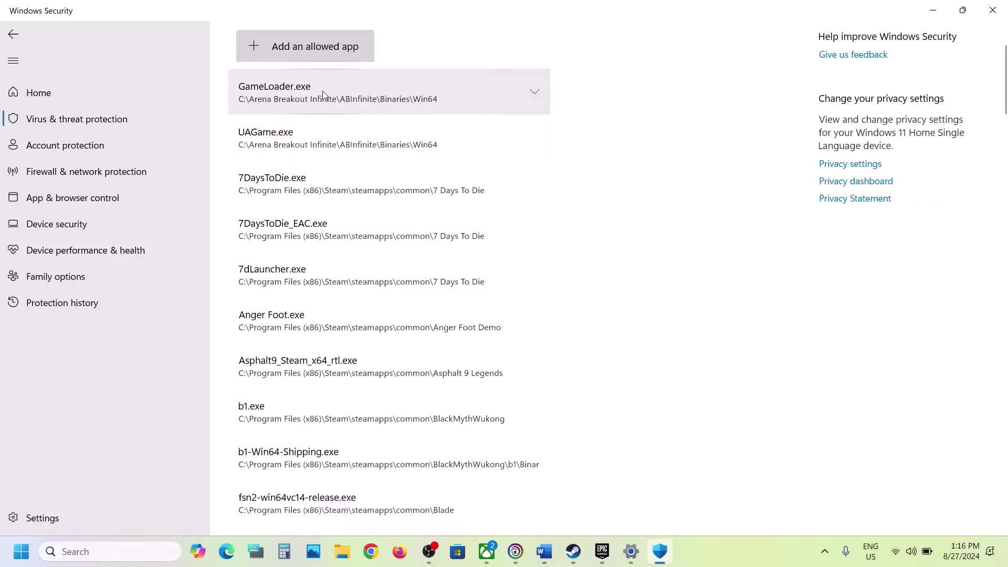
# Start adding an allowed app from all apps and browse to the Program Files (x86) folder on drive C
pyautogui.click(310, 52)
pyautogui.click(301, 99)
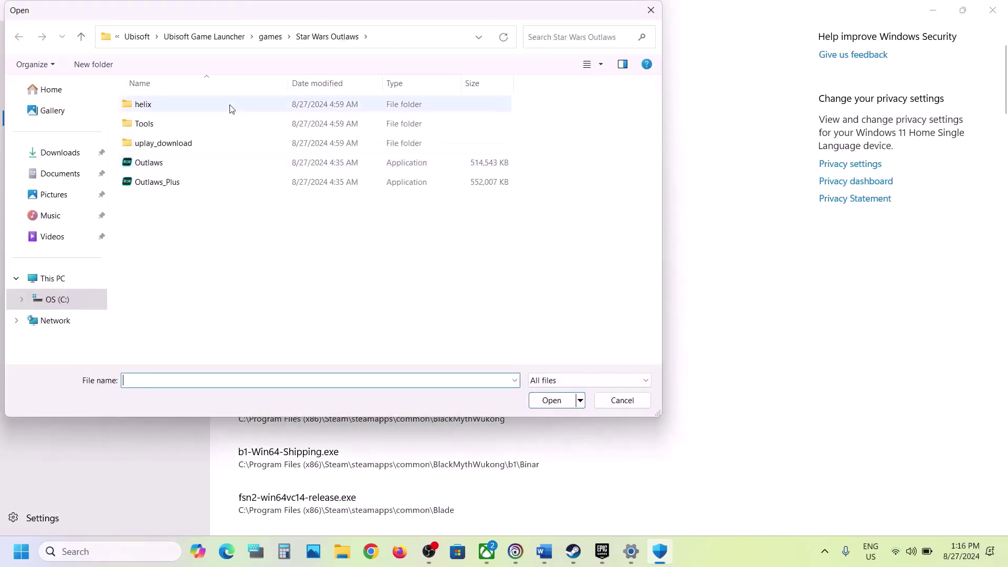
pyautogui.click(60, 284)
pyautogui.doubleClick(194, 122)
pyautogui.scroll(-2, 193, 123)
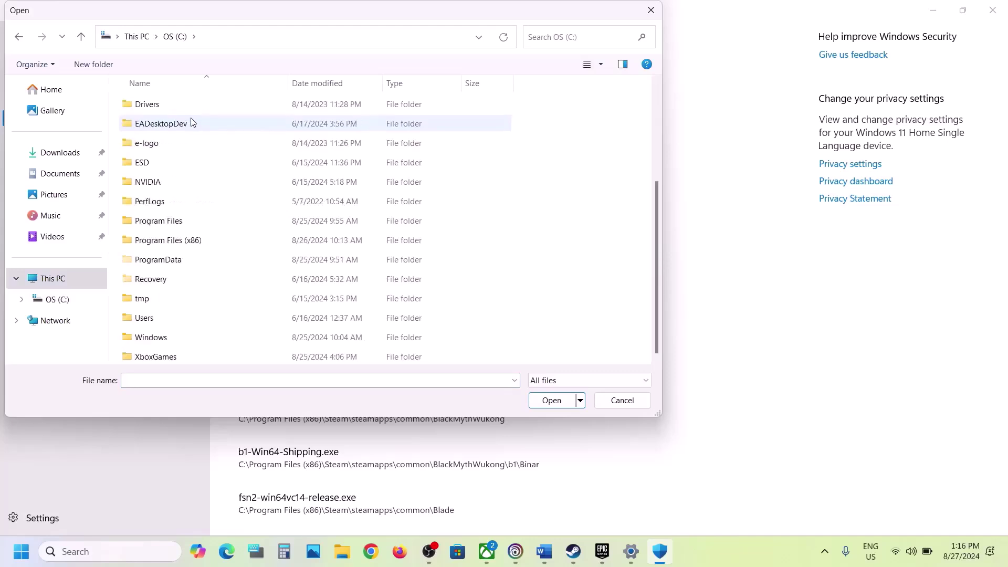
pyautogui.doubleClick(180, 240)
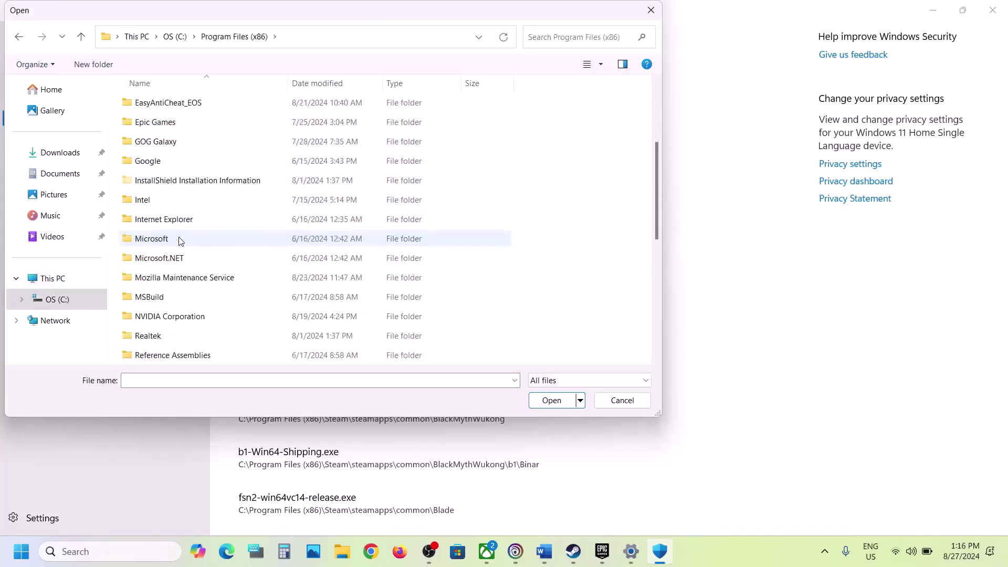
pyautogui.scroll(-3, 180, 240)
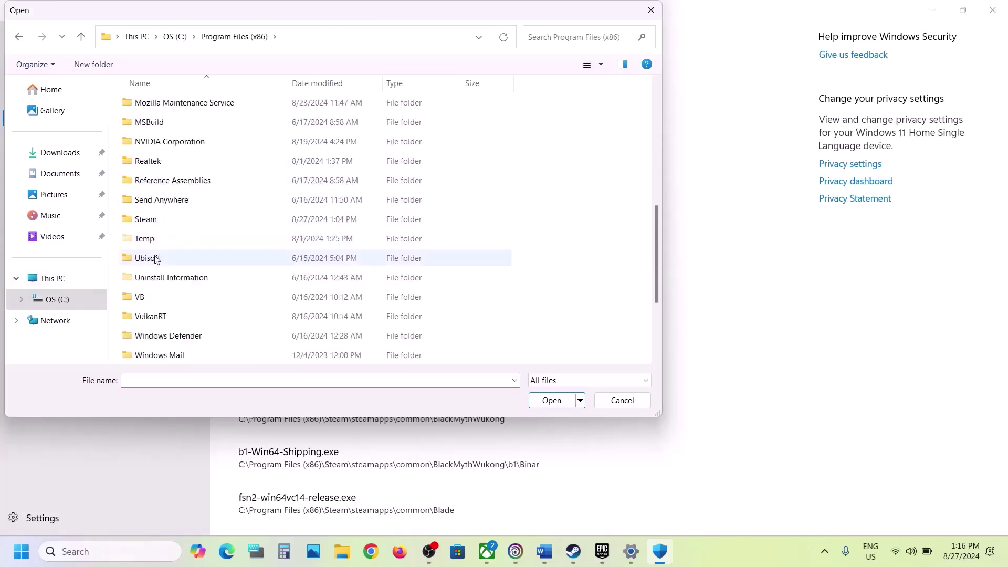
# Browse to Ubisoft > Ubisoft Game Launcher > games > Star Wars Outlaws and add the Outlaws application as an allowed app
pyautogui.doubleClick(156, 258)
pyautogui.click(180, 105)
pyautogui.doubleClick(180, 106)
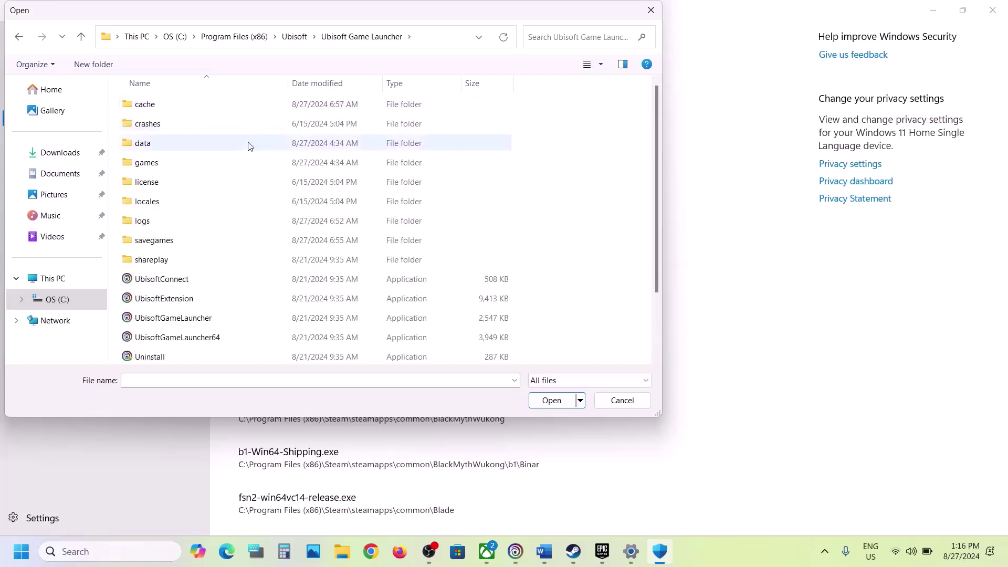
pyautogui.click(153, 164)
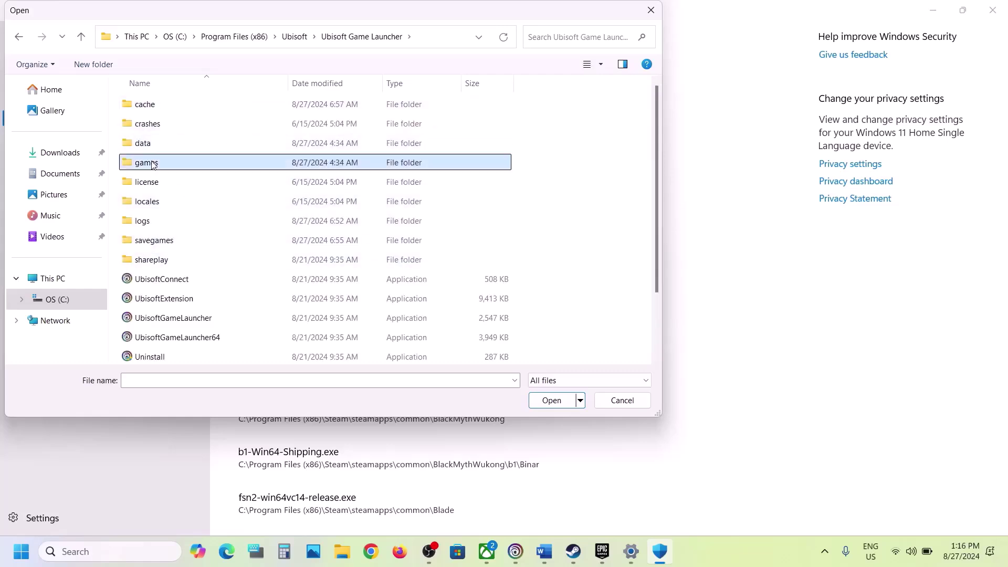
pyautogui.doubleClick(187, 167)
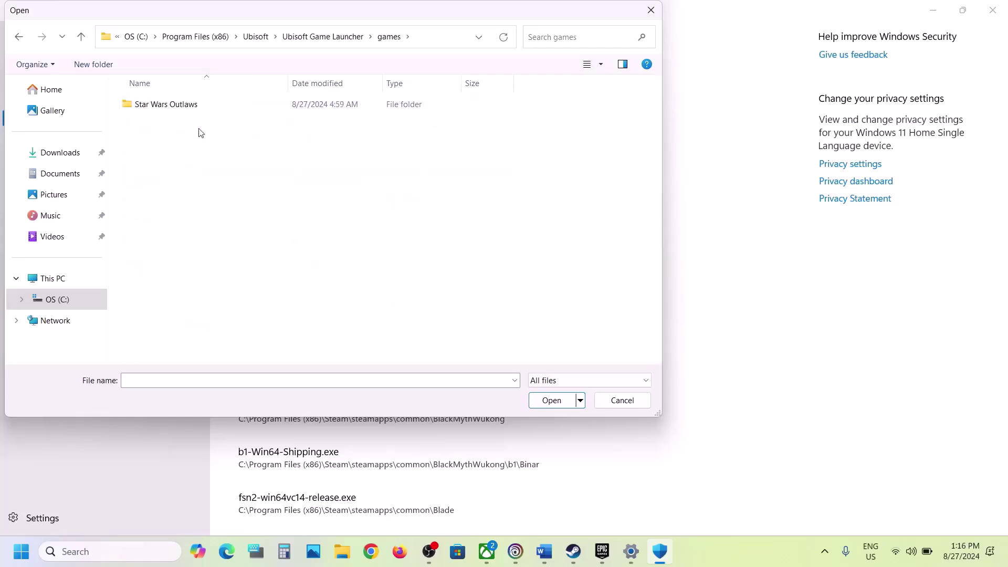
pyautogui.doubleClick(183, 106)
pyautogui.click(177, 166)
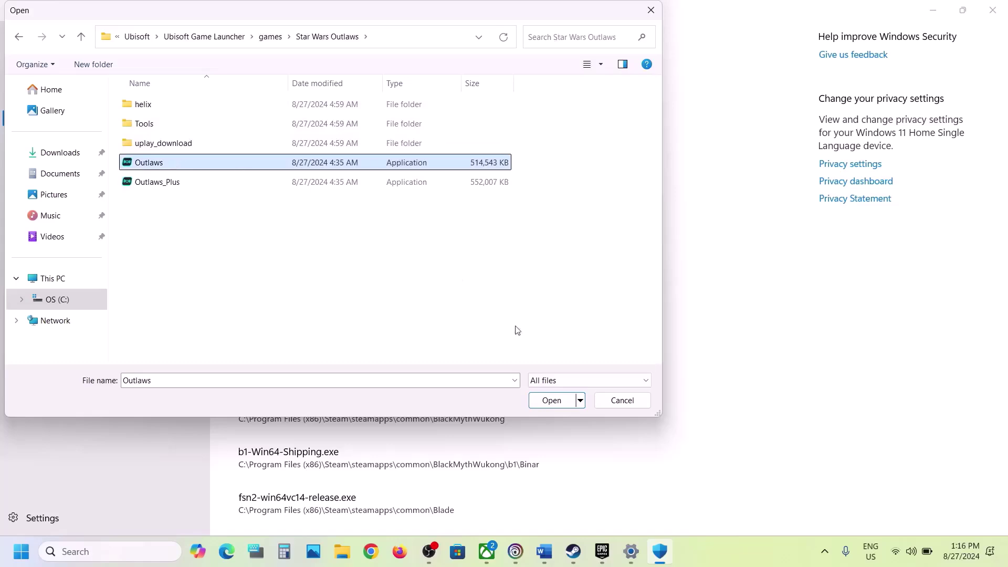
pyautogui.click(543, 401)
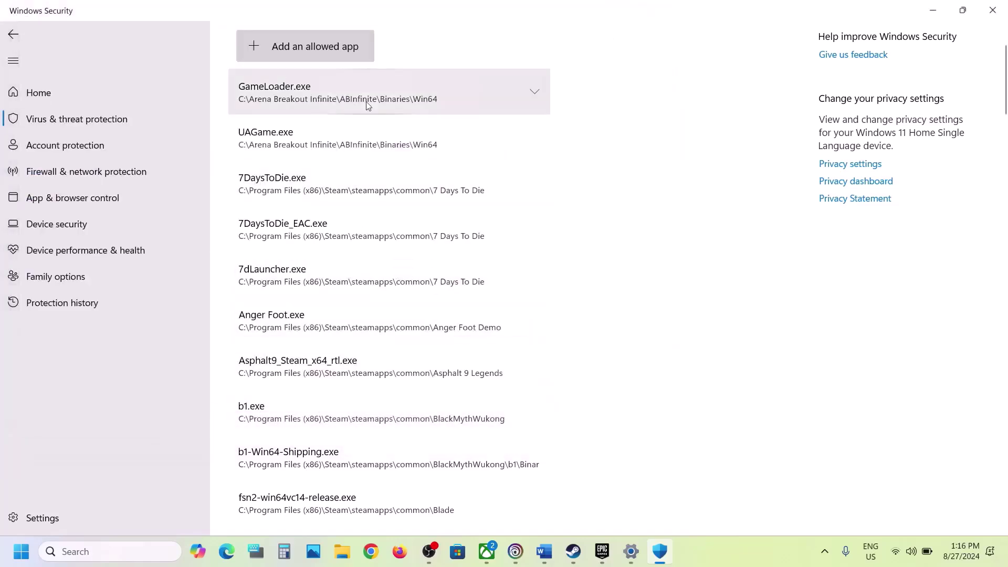
# Add the Outlaws_Plus application from the Star Wars Outlaws folder to the apps allowed through Controlled folder access
pyautogui.click(316, 62)
pyautogui.click(315, 99)
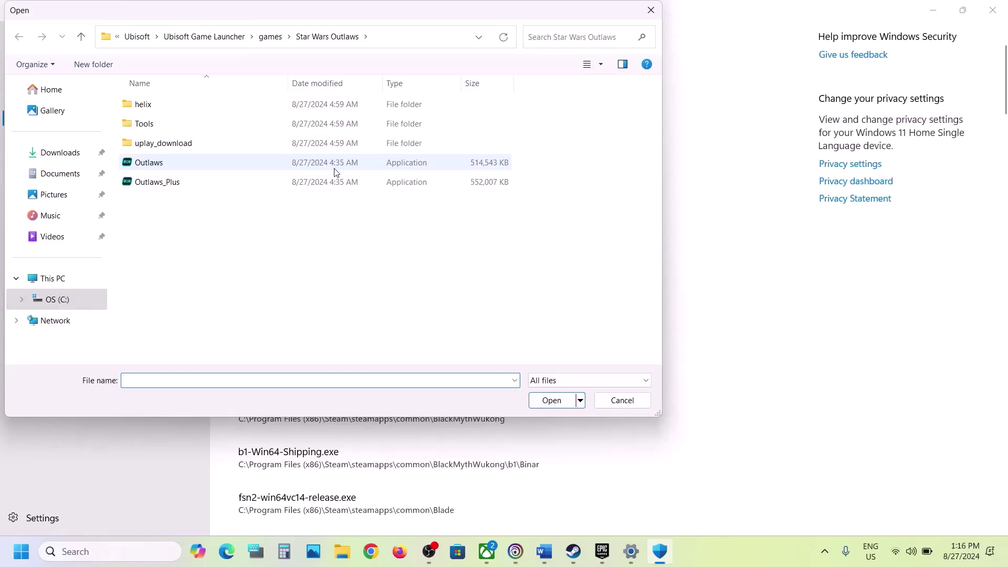
pyautogui.click(203, 184)
pyautogui.click(563, 405)
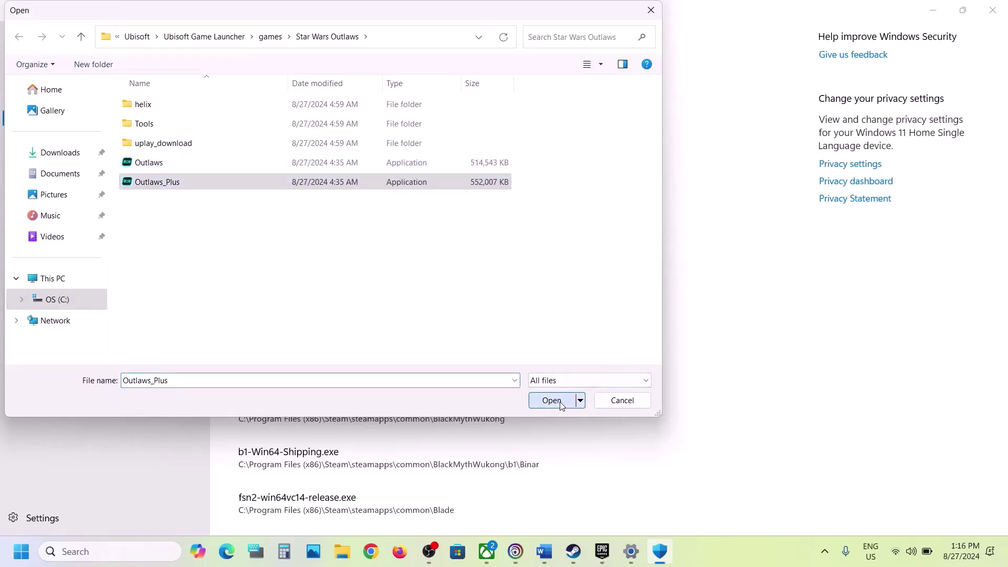
# Open Windows Defender Firewall's allowed apps list under System and Security in Control Panel and enable changes to it
pyautogui.click(128, 562)
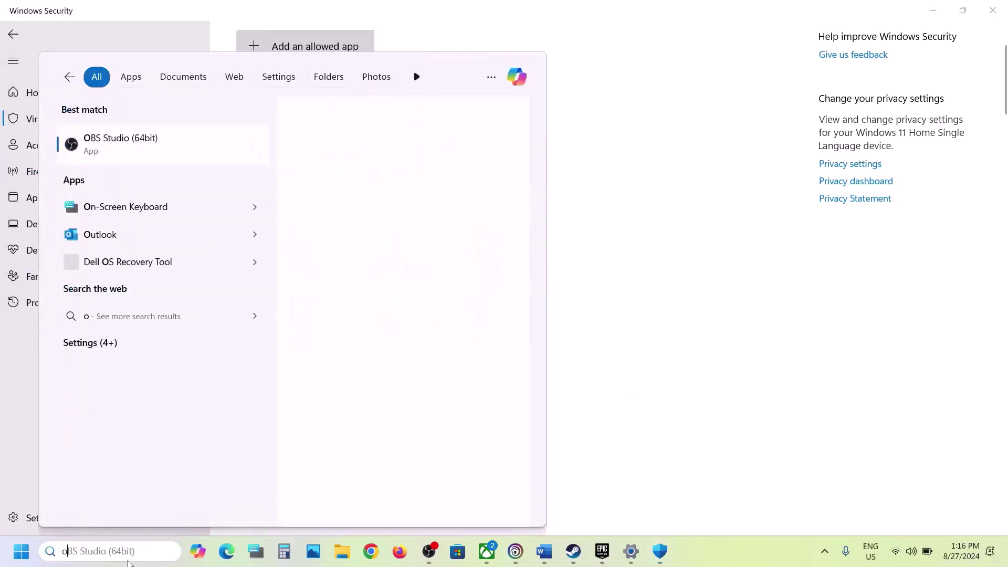
pyautogui.write('ontrol')
pyautogui.press('Return')
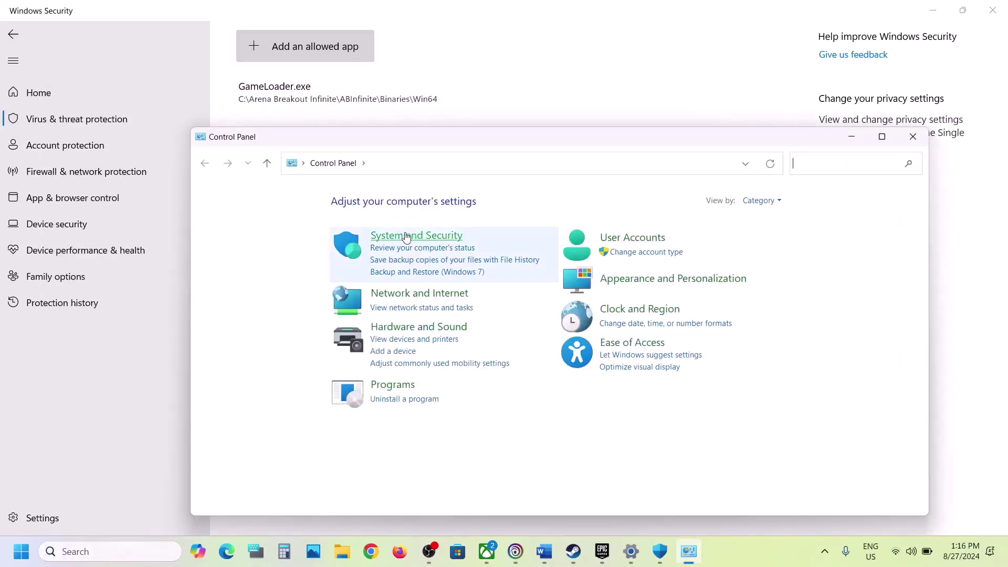
pyautogui.click(407, 235)
pyautogui.click(410, 245)
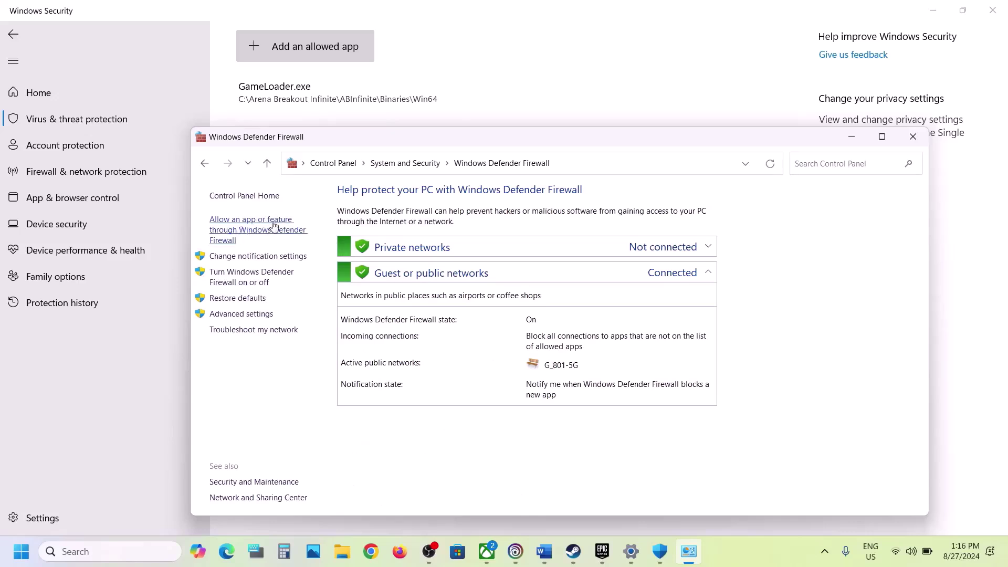
pyautogui.click(254, 227)
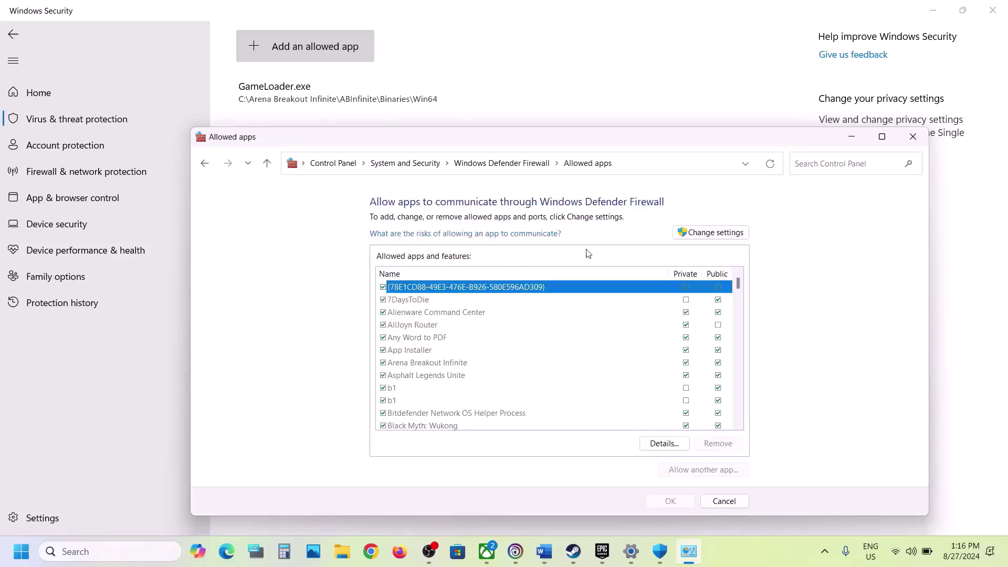
pyautogui.click(695, 236)
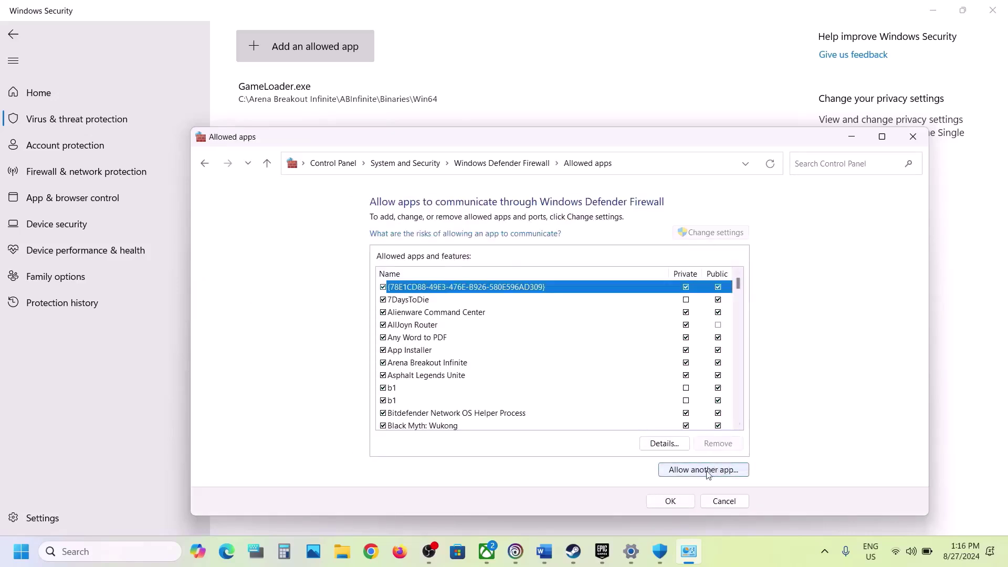
# Try to add the Outlaws application from the Star Wars Outlaws folder to the firewall's allowed apps
pyautogui.click(707, 471)
pyautogui.click(655, 395)
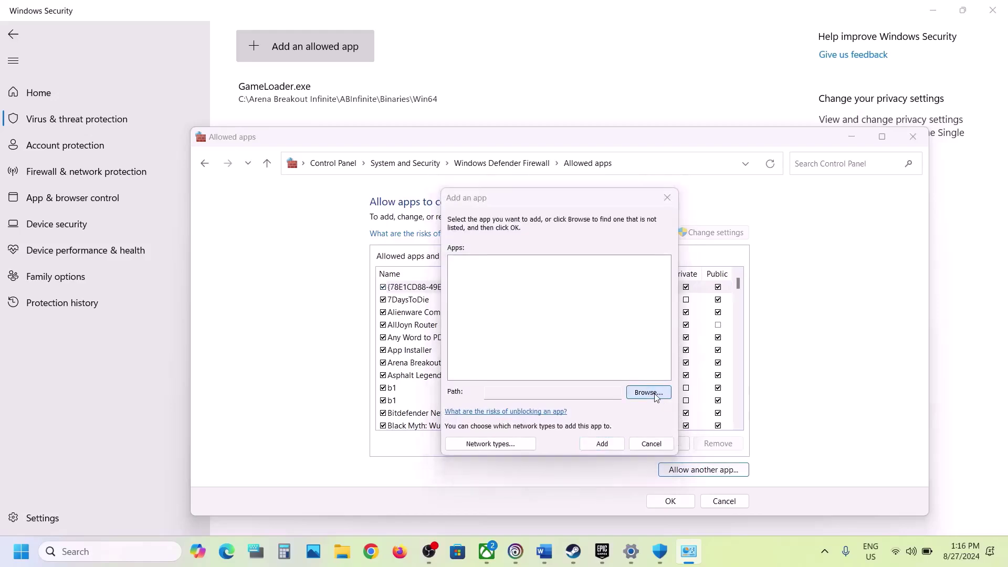
pyautogui.click(611, 348)
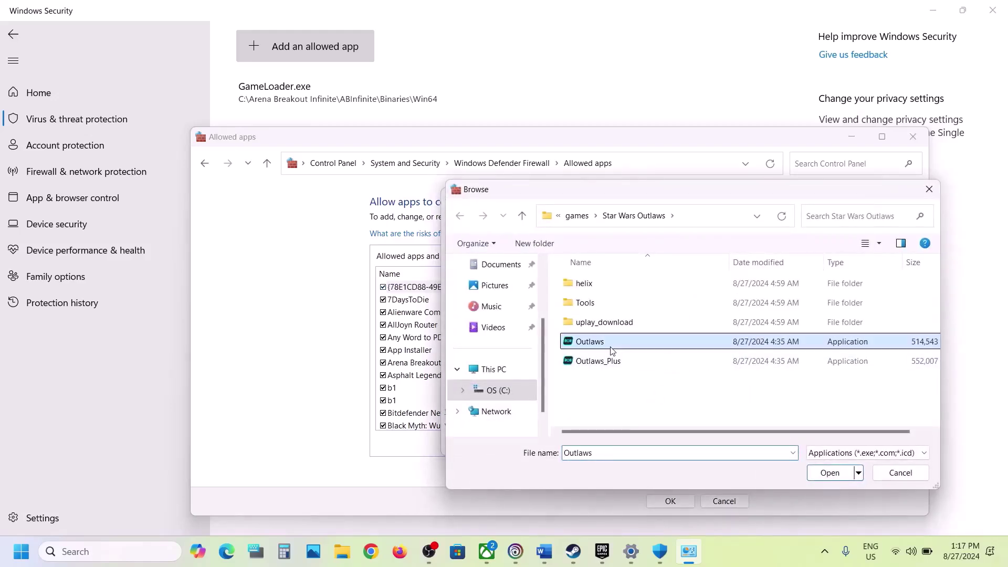
pyautogui.click(828, 474)
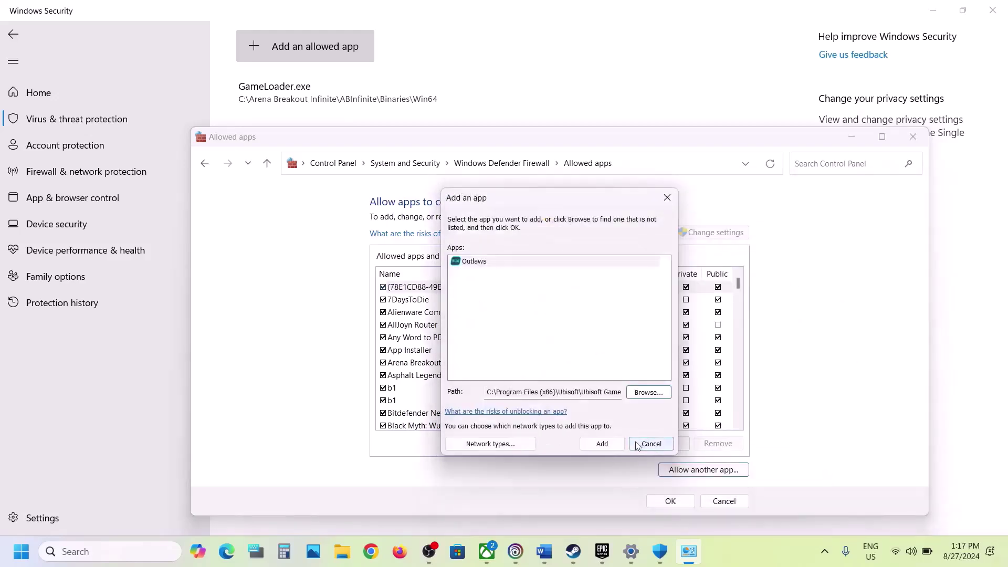
pyautogui.click(616, 444)
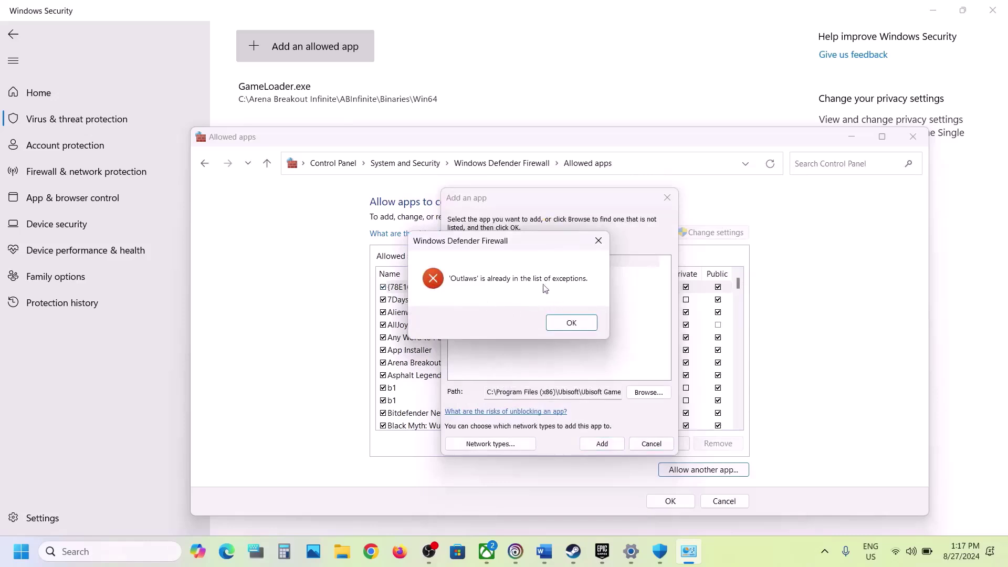
pyautogui.click(569, 323)
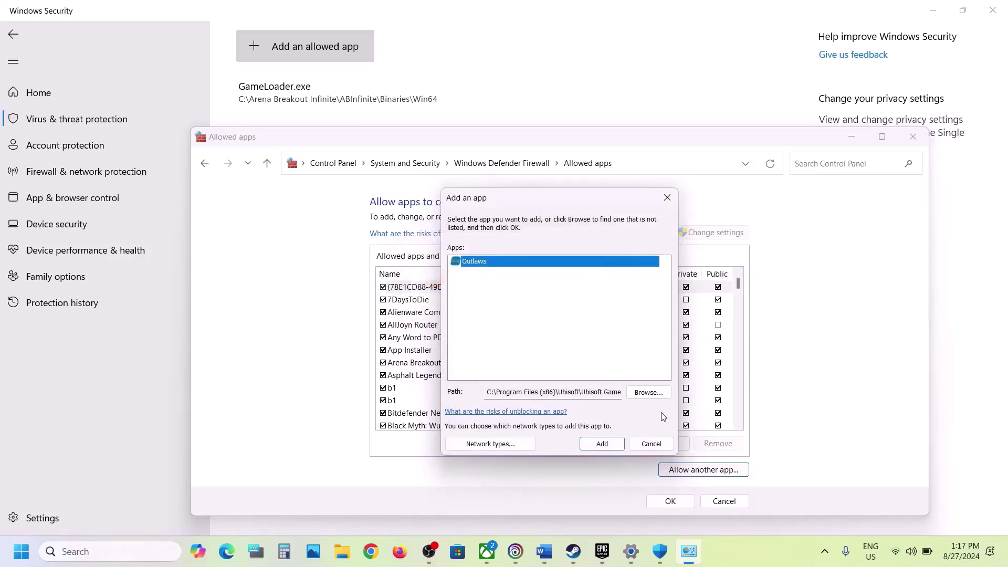
# Try to add the Outlaws_Plus application from the Star Wars Outlaws folder to the firewall's allowed apps
pyautogui.click(647, 393)
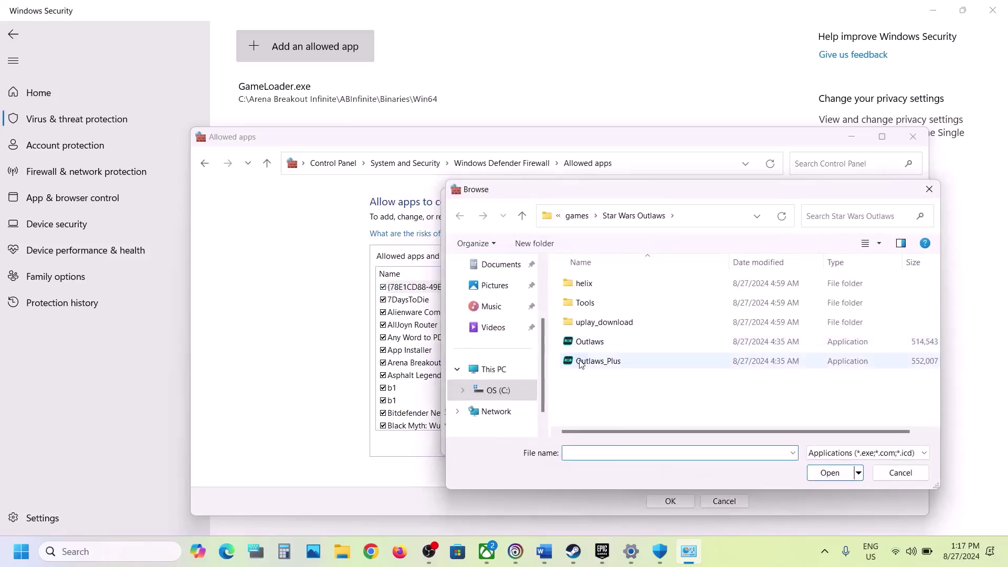
pyautogui.click(581, 362)
pyautogui.click(823, 474)
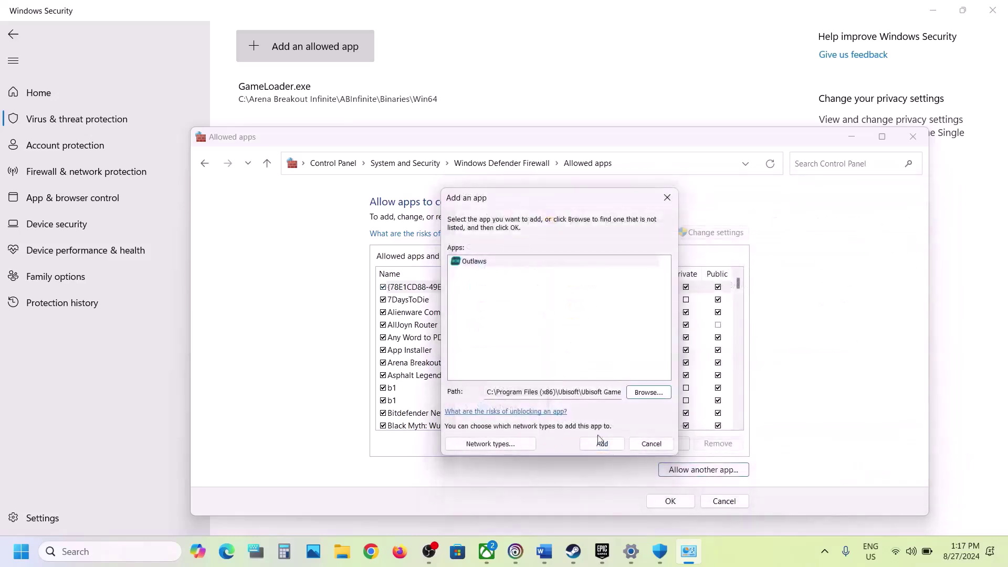
pyautogui.click(610, 449)
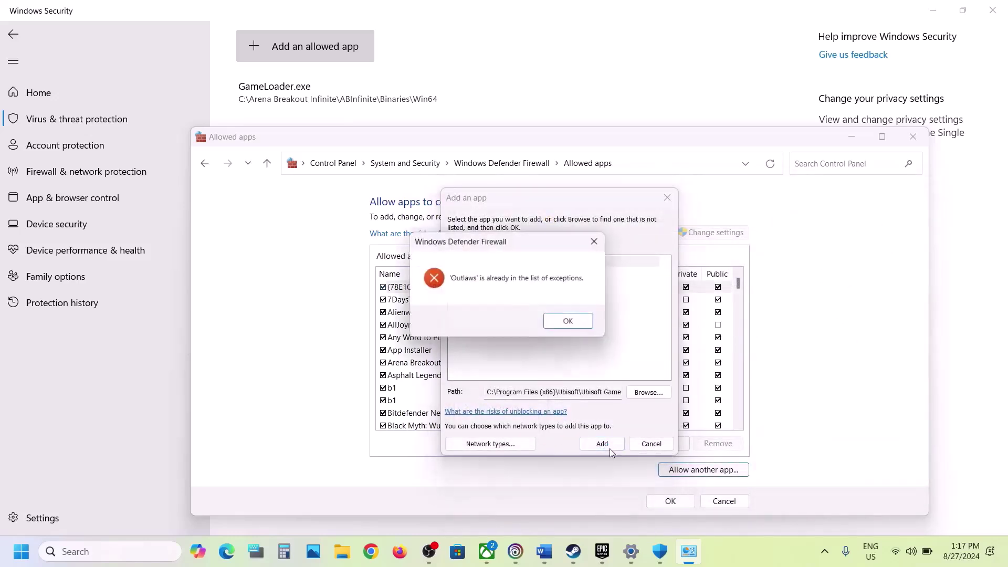
pyautogui.click(572, 322)
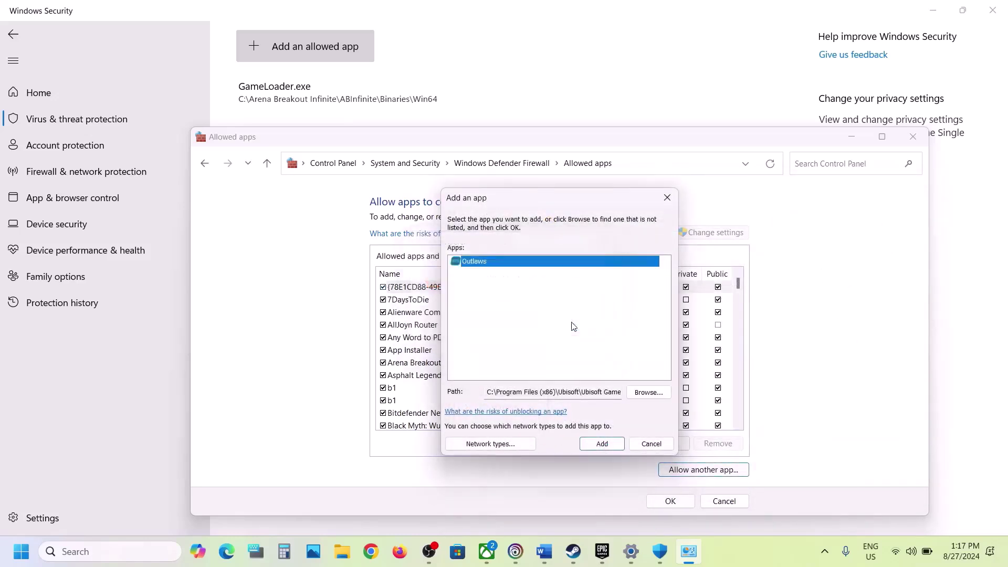
# Close the app-adding dialog and the Allowed apps, Windows Security and Settings windows
pyautogui.click(675, 197)
pyautogui.click(913, 137)
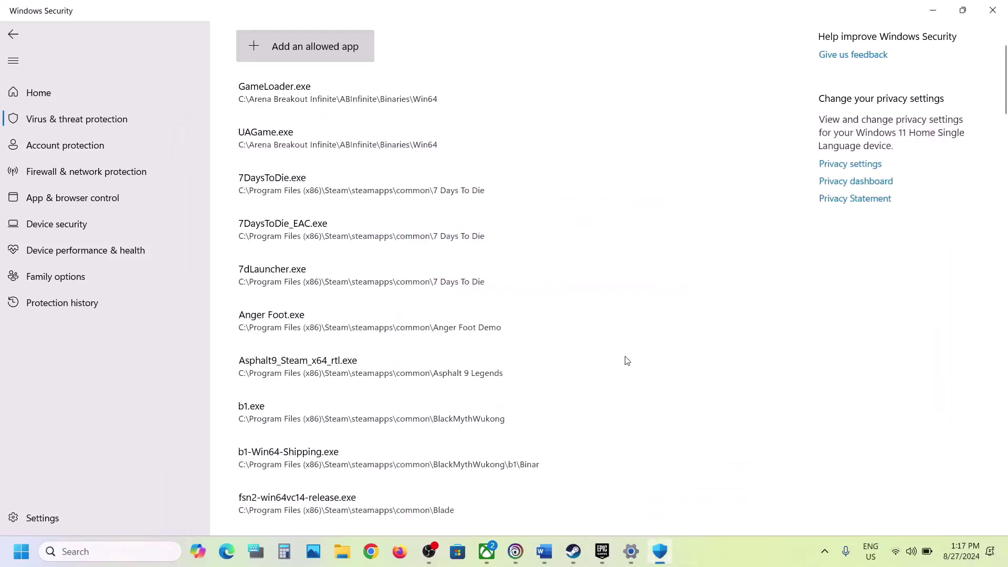
pyautogui.click(994, 14)
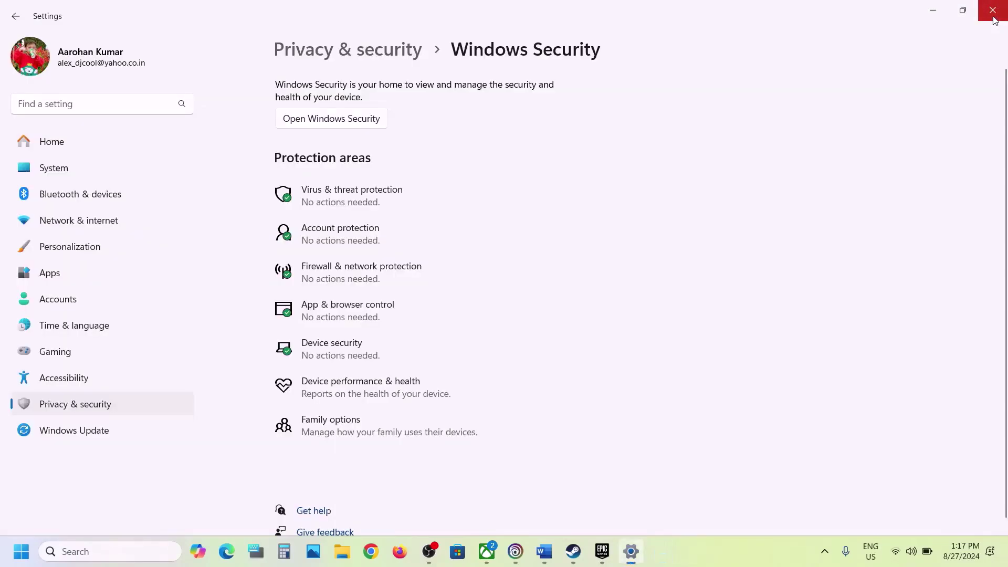
pyautogui.click(995, 18)
# Review Step 4 of the Word document, on a clean graphics card driver installation, including its NVIDIA and AMD links
pyautogui.scroll(-5, 481, 383)
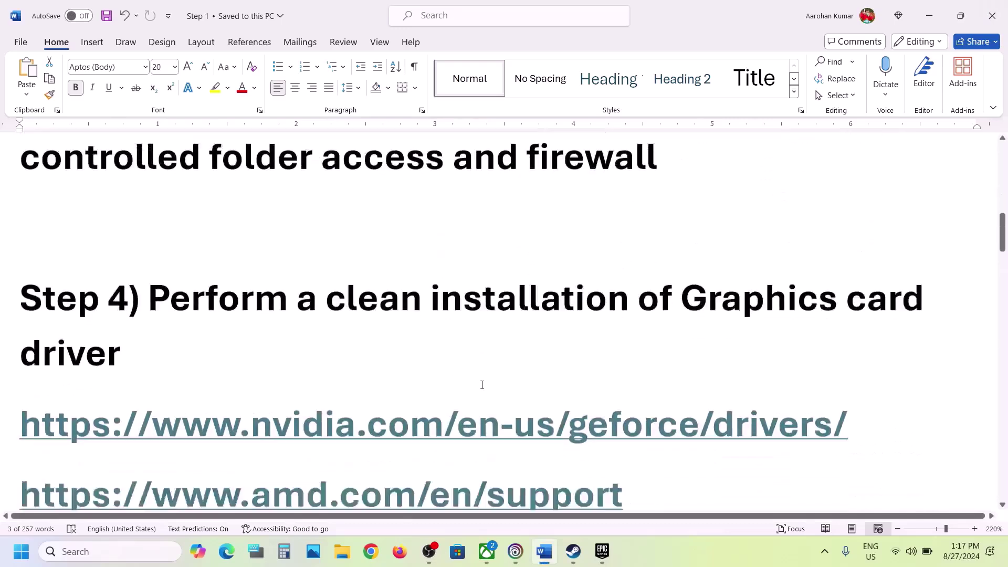
pyautogui.moveTo(157, 249); pyautogui.dragTo(450, 299)
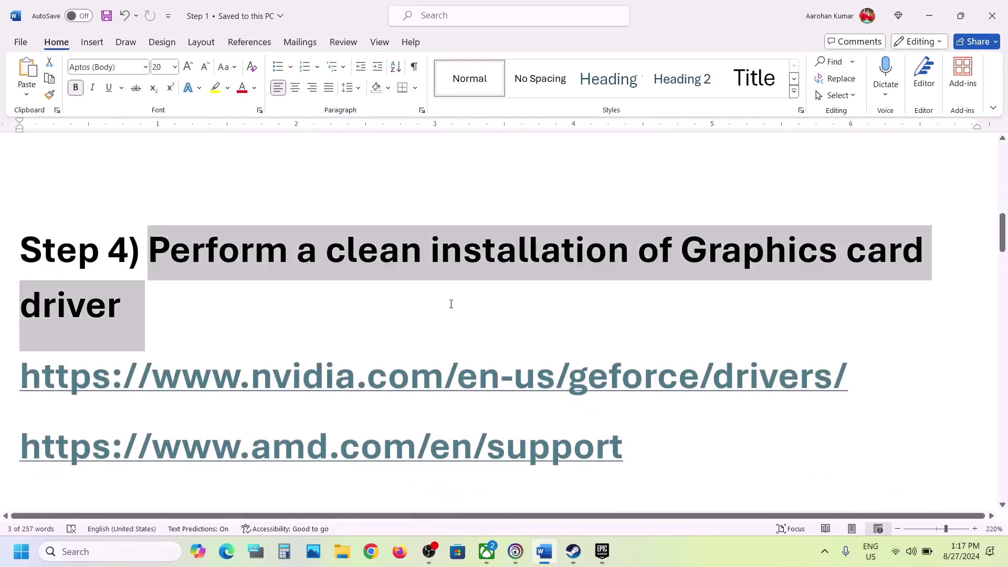
pyautogui.moveTo(136, 381); pyautogui.dragTo(490, 399)
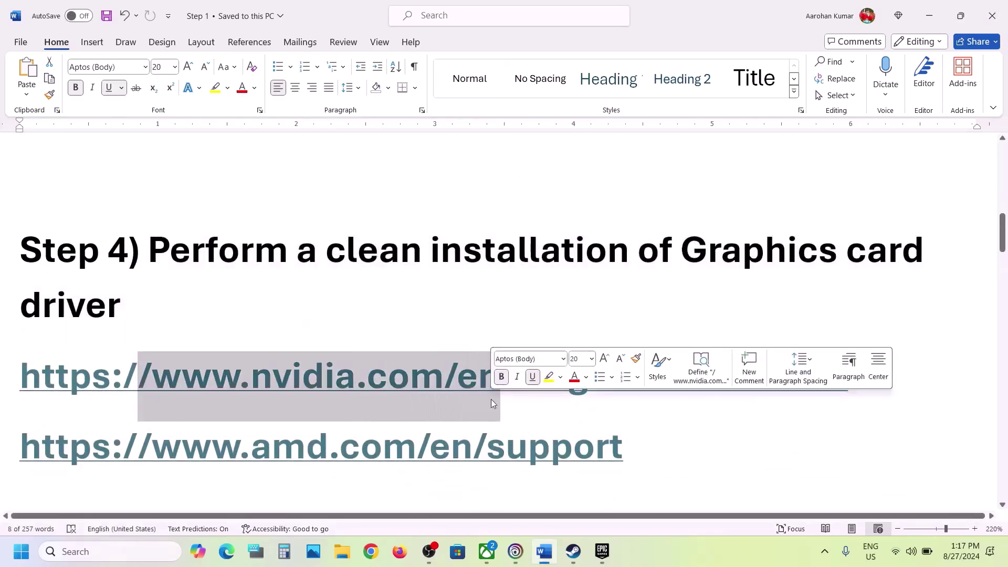
pyautogui.scroll(-3, 490, 399)
pyautogui.moveTo(212, 319); pyautogui.dragTo(550, 322)
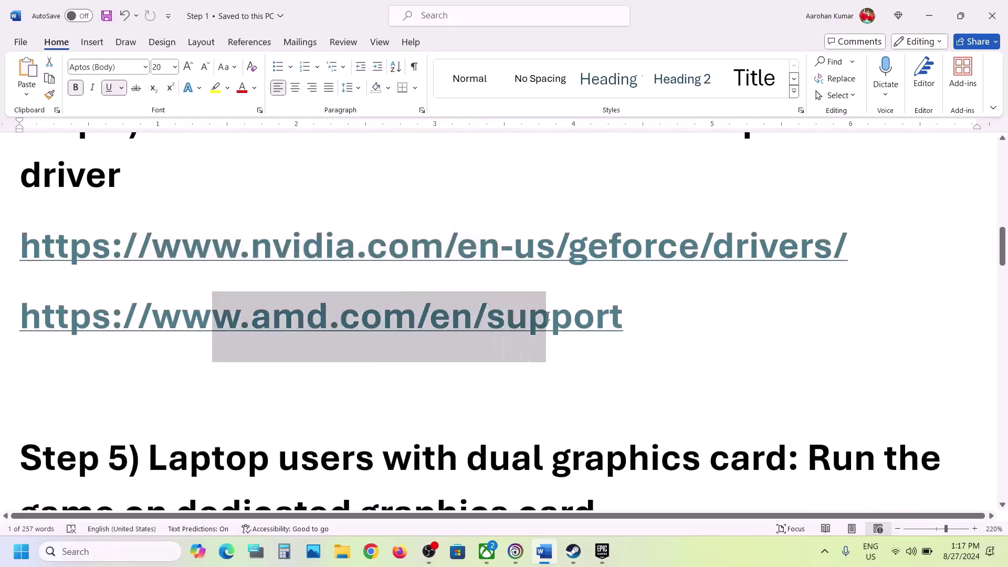
# On NVIDIA's Drivers page in Chrome, run a manual driver search for GeForce RTX 30 Series (Notebooks), GeForce RTX 3050 Laptop GPU, Windows 11, English (US)
pyautogui.click(515, 551)
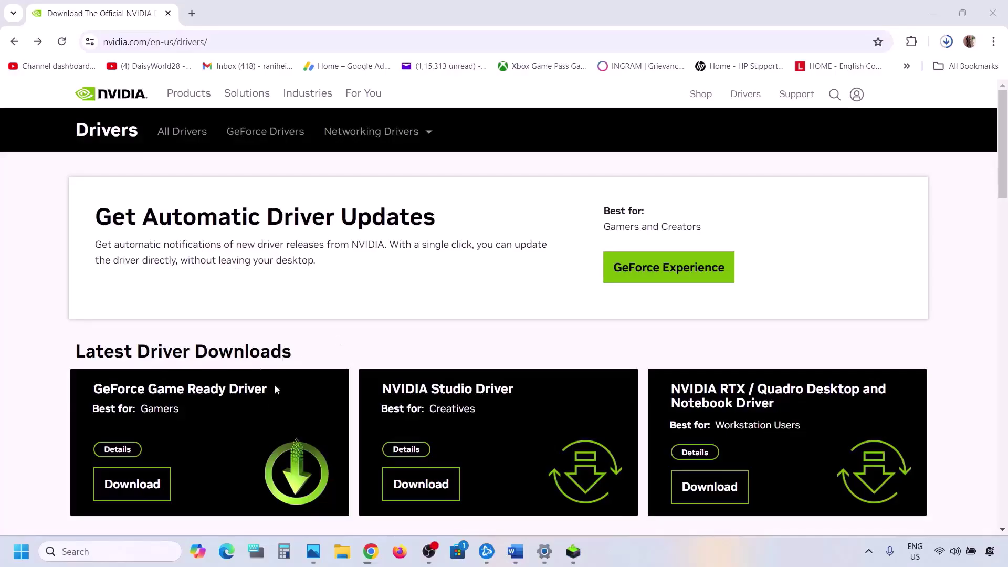
pyautogui.scroll(-8, 234, 376)
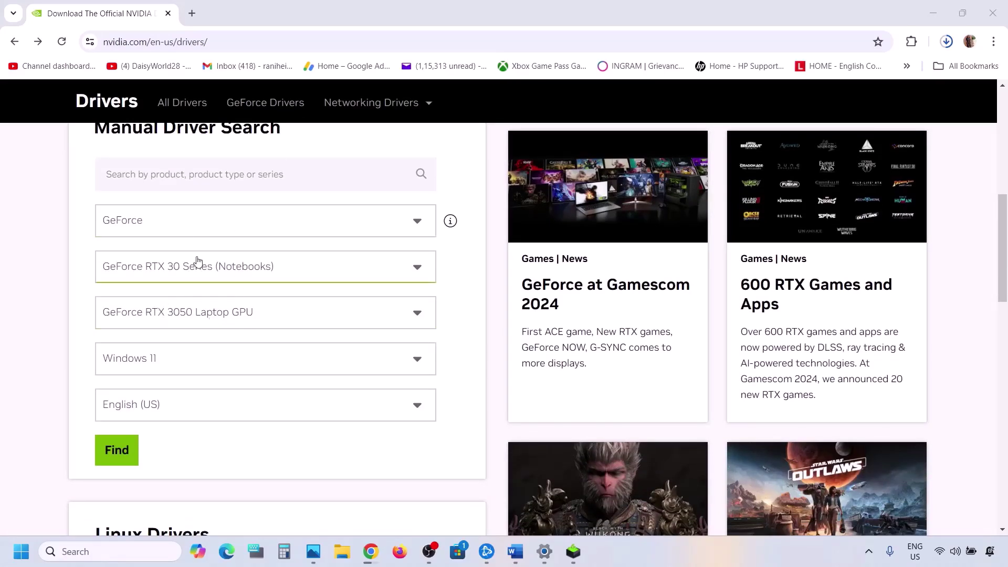
pyautogui.click(180, 282)
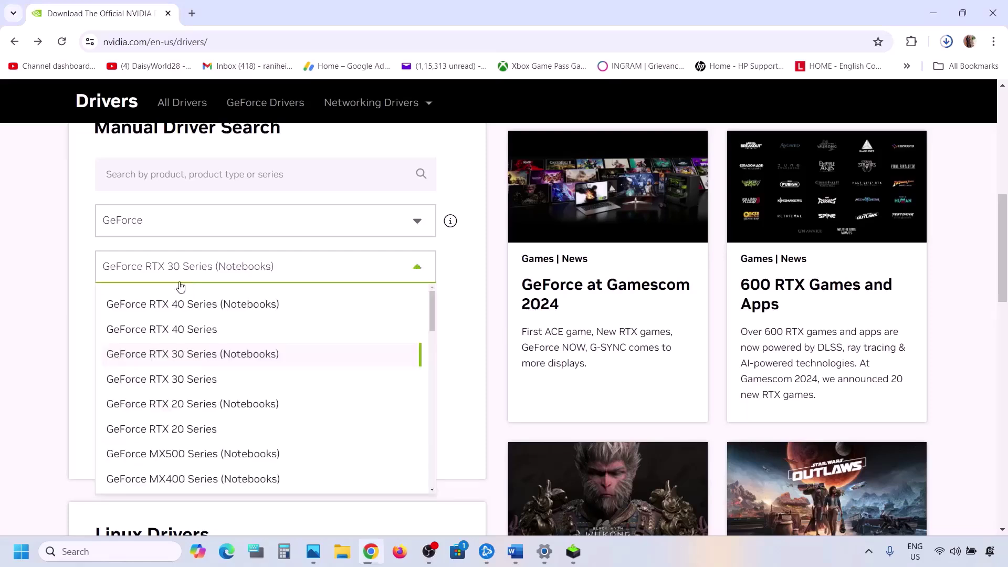
pyautogui.click(83, 292)
pyautogui.click(149, 373)
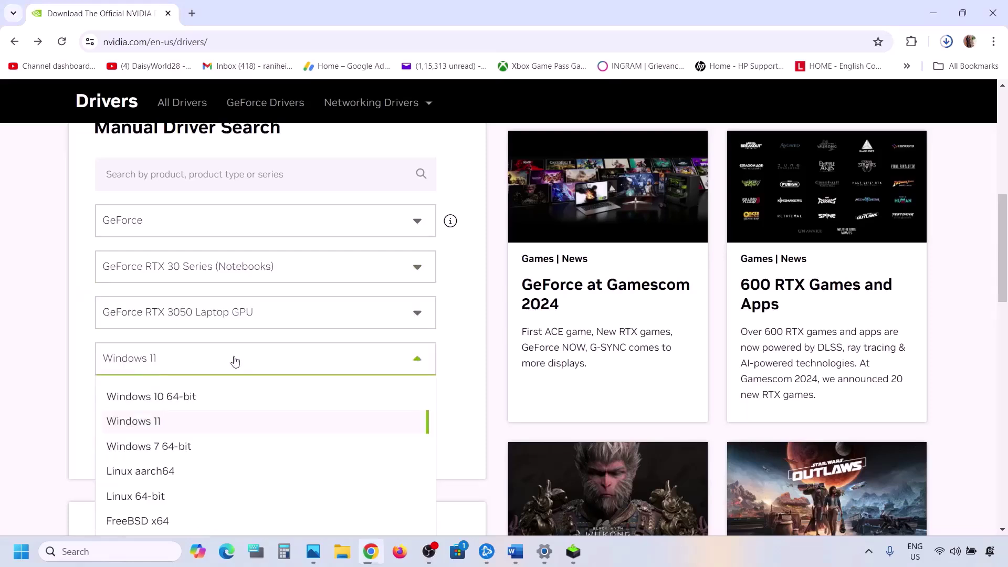
pyautogui.click(54, 341)
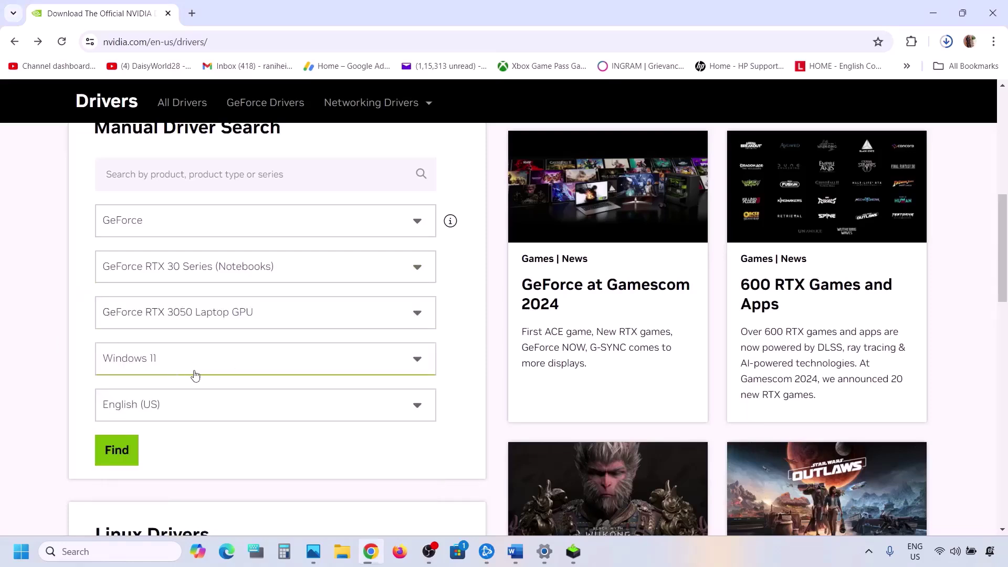
pyautogui.scroll(-1, 181, 375)
pyautogui.click(119, 395)
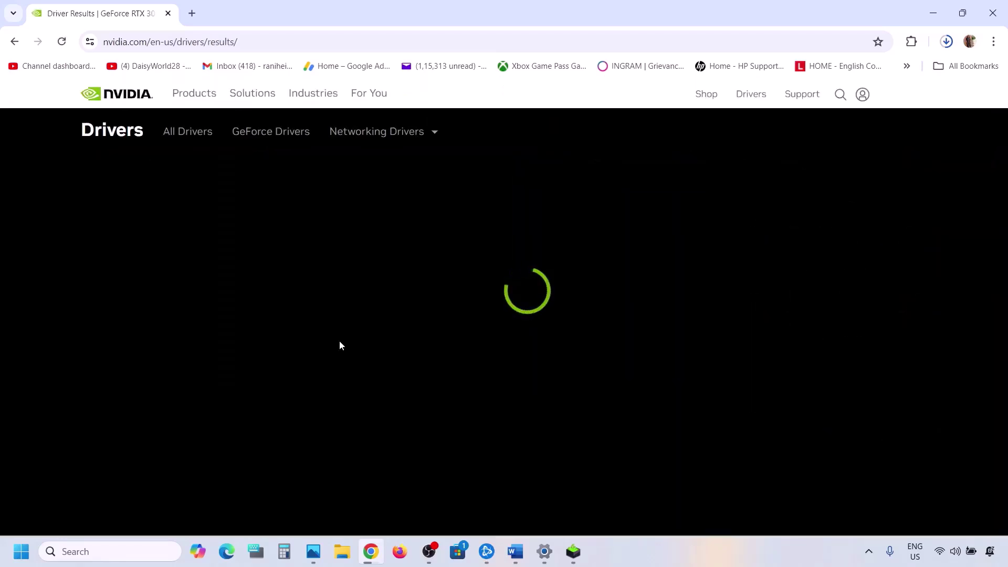
# Open the details of GeForce Game Ready Driver 560.94 in the search results and download it
pyautogui.scroll(-2, 340, 345)
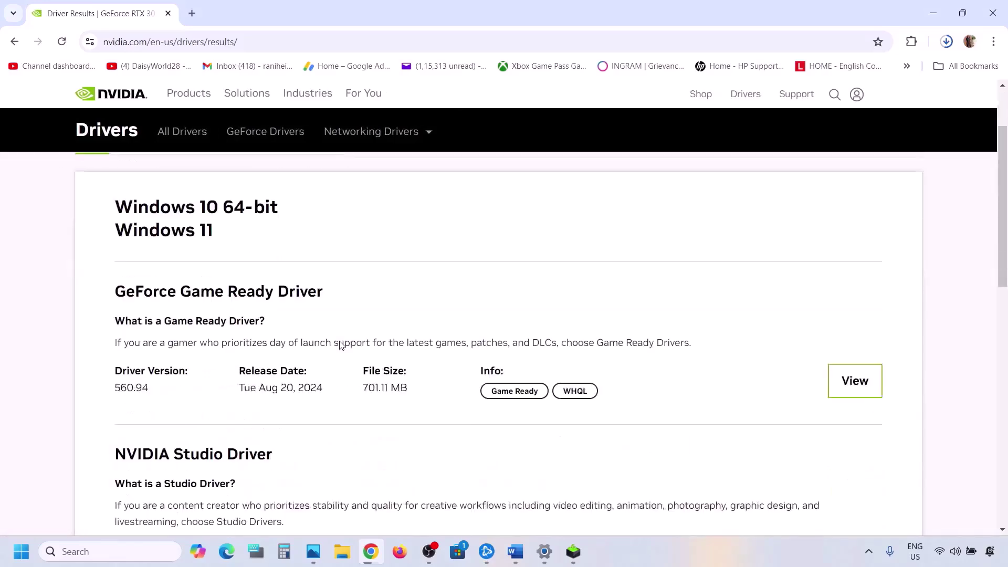
pyautogui.scroll(-1, 339, 345)
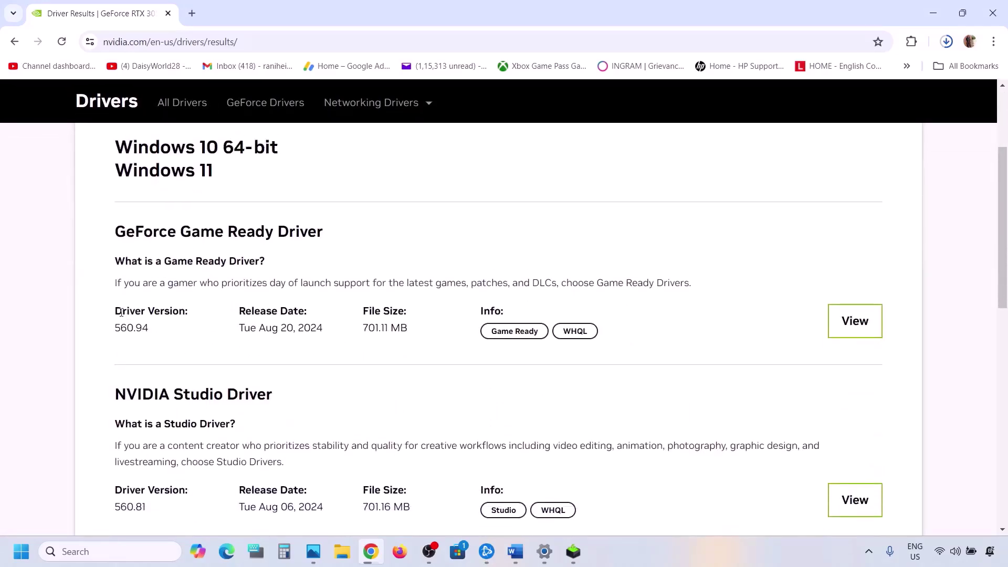
pyautogui.moveTo(123, 313); pyautogui.dragTo(183, 308)
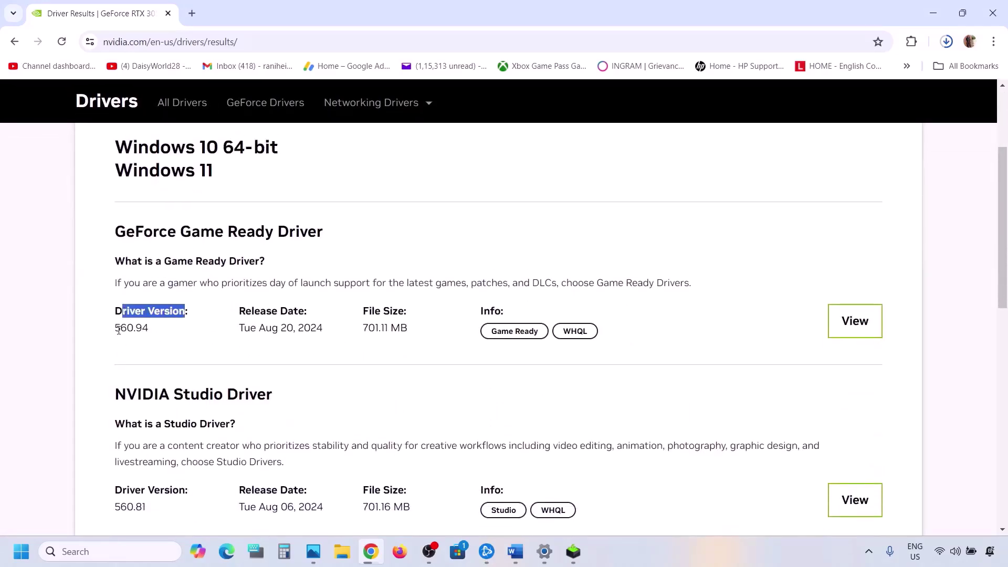
pyautogui.moveTo(119, 328); pyautogui.dragTo(159, 330)
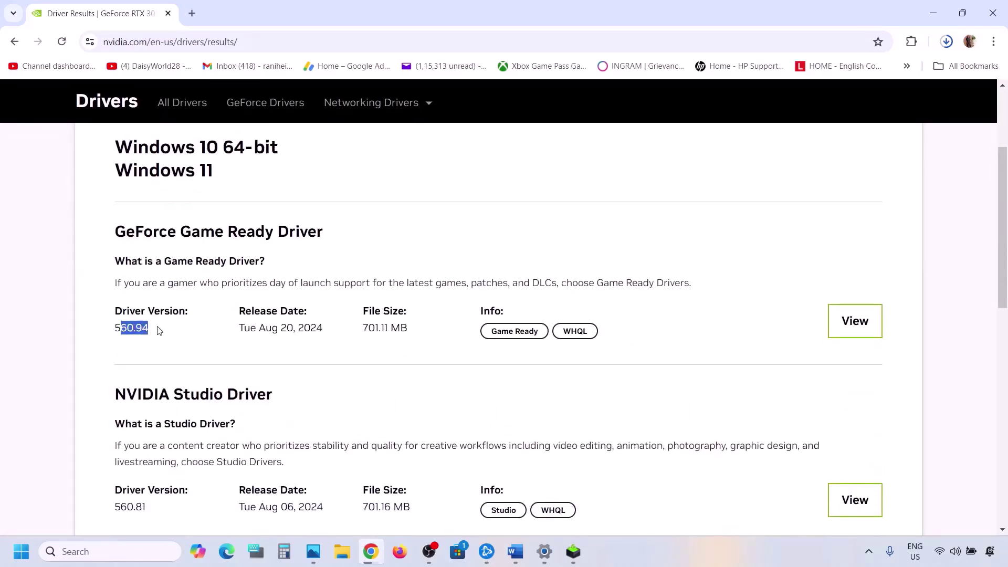
pyautogui.click(861, 318)
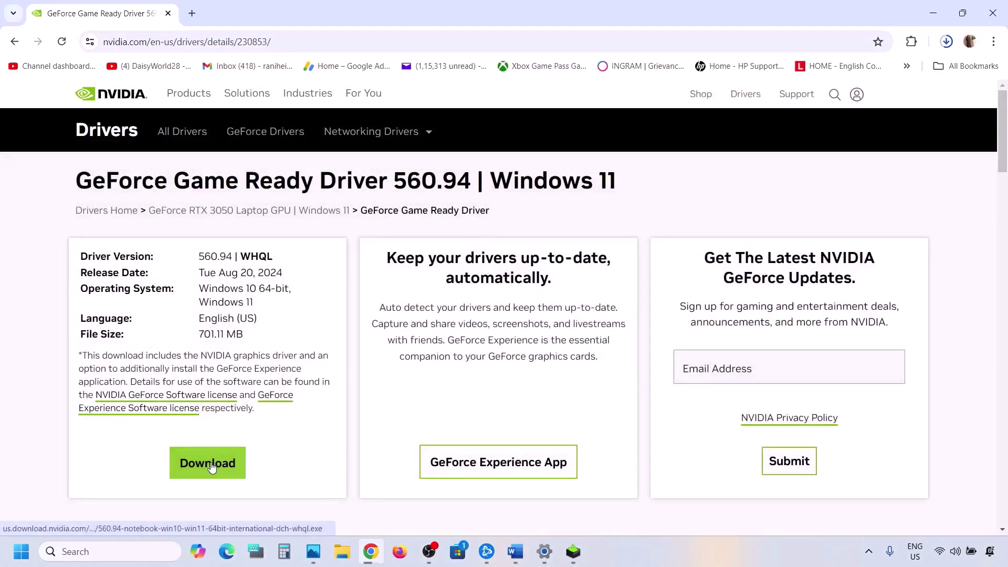
pyautogui.click(212, 467)
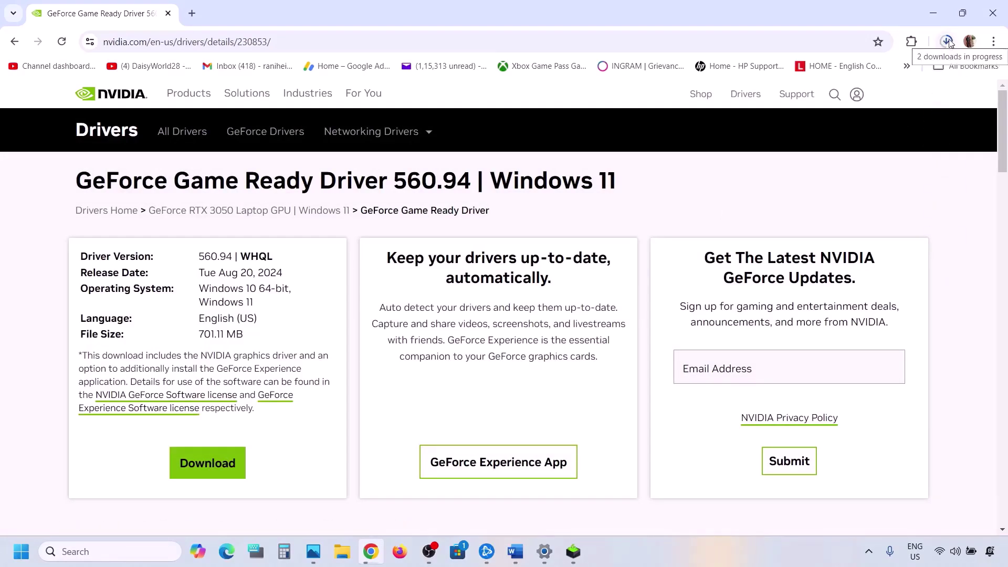
# In the NVIDIA Installer, accept the license and start a Custom (Advanced) installation of driver 560.94 with "Perform a clean installation" enabled
pyautogui.click(575, 559)
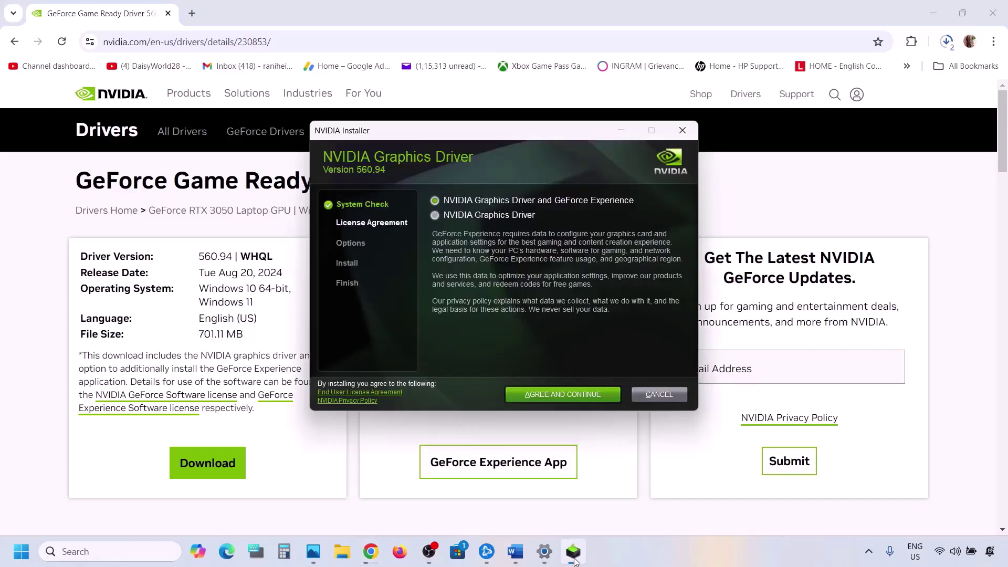
pyautogui.click(562, 392)
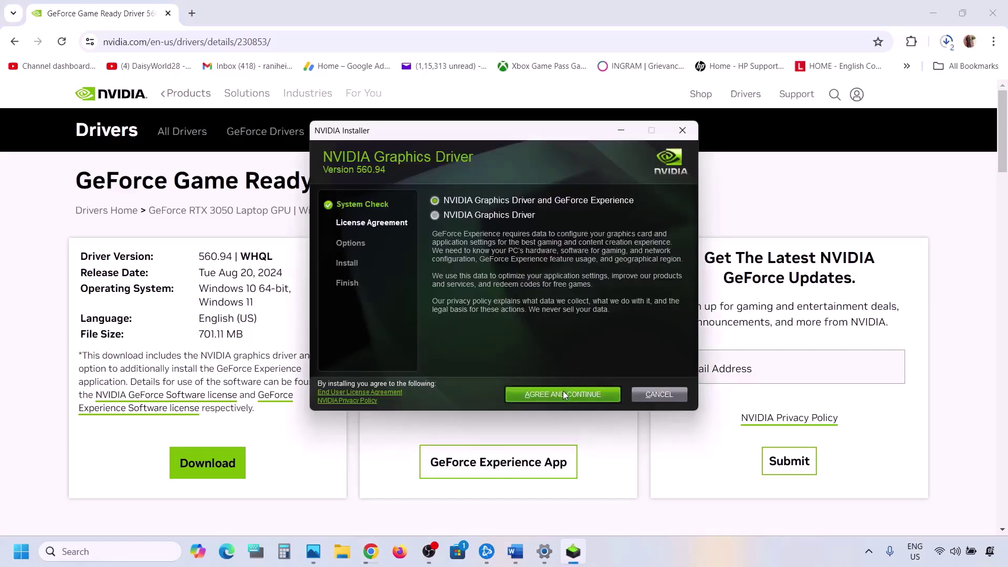
pyautogui.click(461, 276)
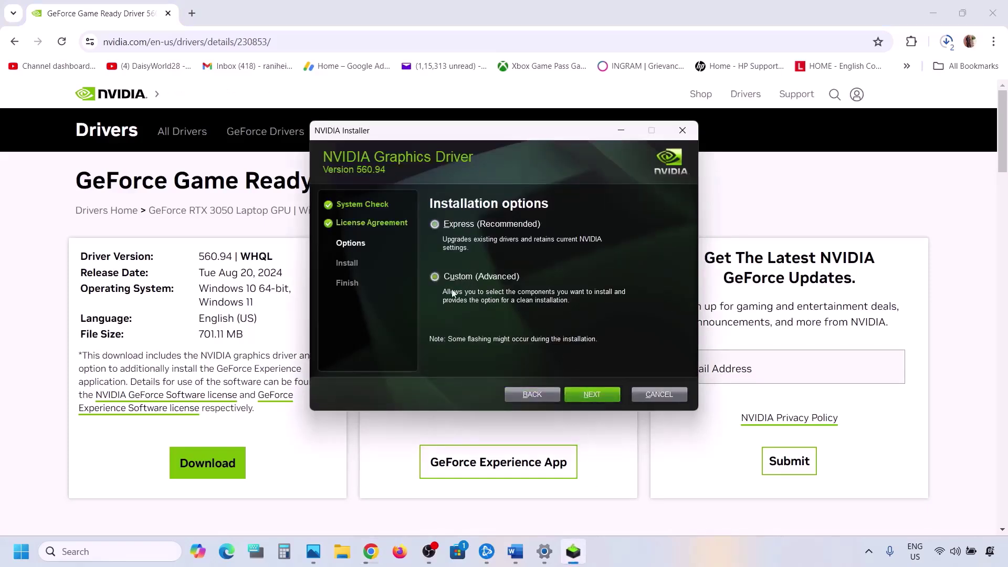
pyautogui.click(583, 396)
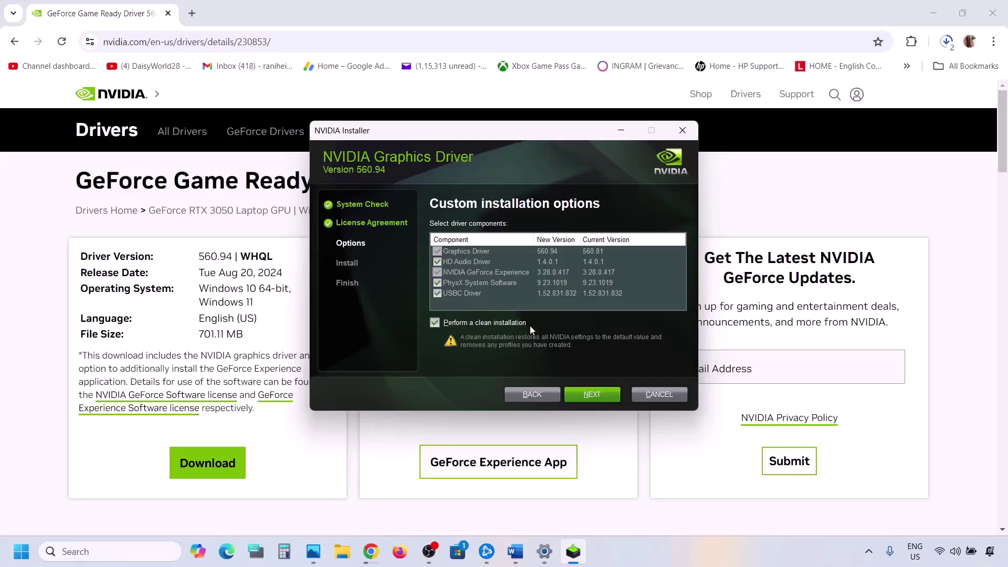
pyautogui.click(595, 396)
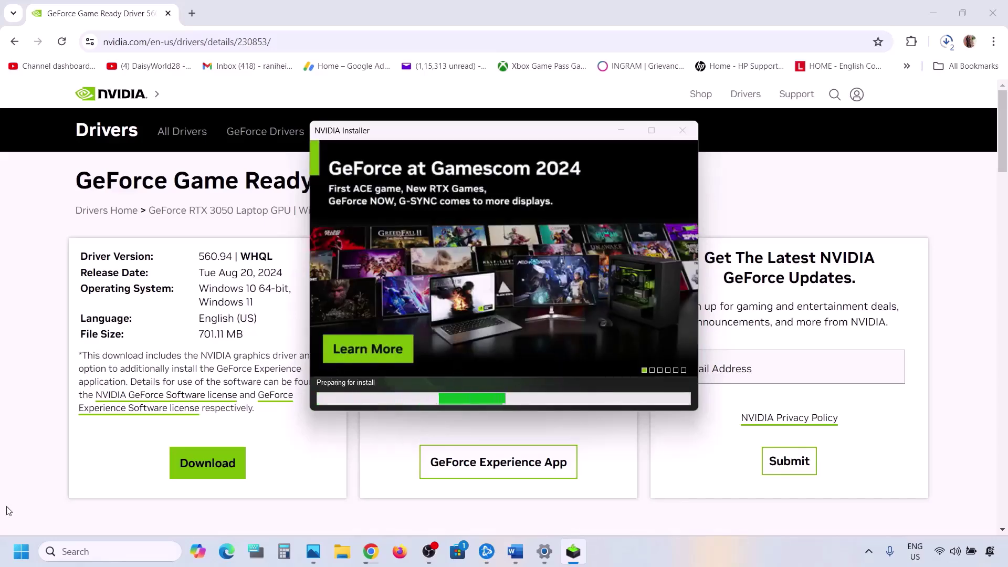
# Show the power options in the Windows Start menu and dismiss them without choosing one
pyautogui.click(21, 551)
pyautogui.click(381, 506)
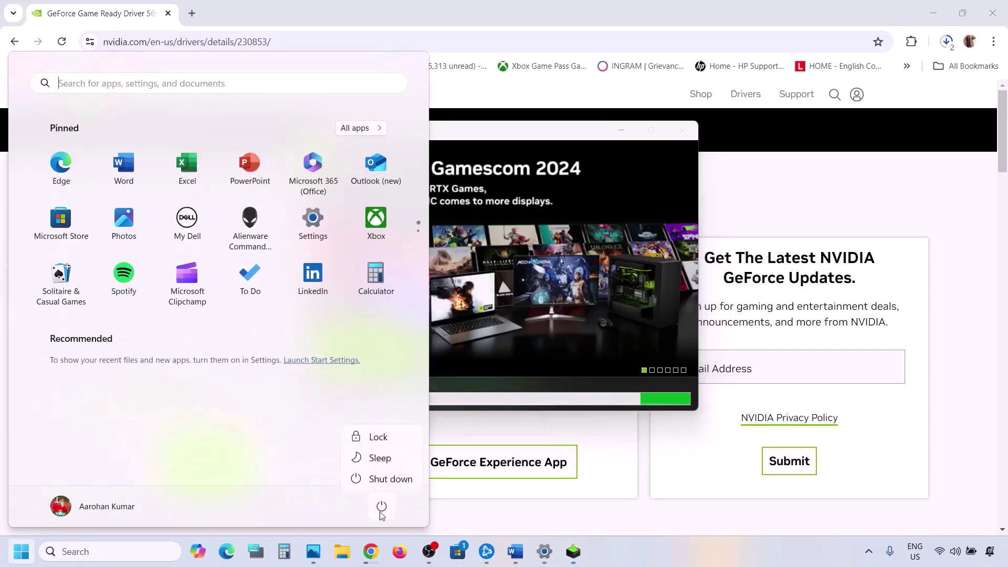
pyautogui.click(637, 295)
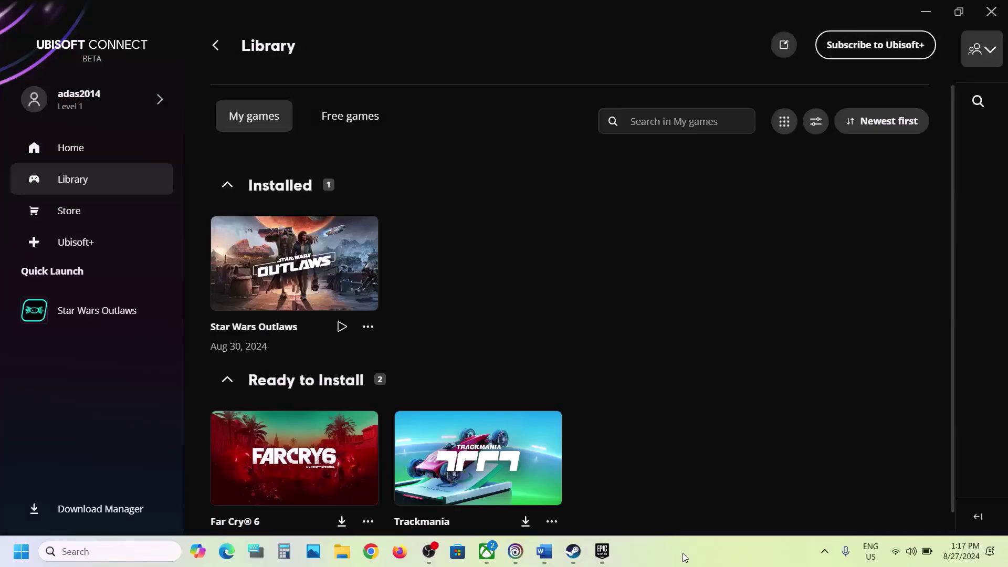
# Review Step 5 of the Word document, on running the game on the dedicated graphics card of dual-GPU laptops
pyautogui.click(543, 551)
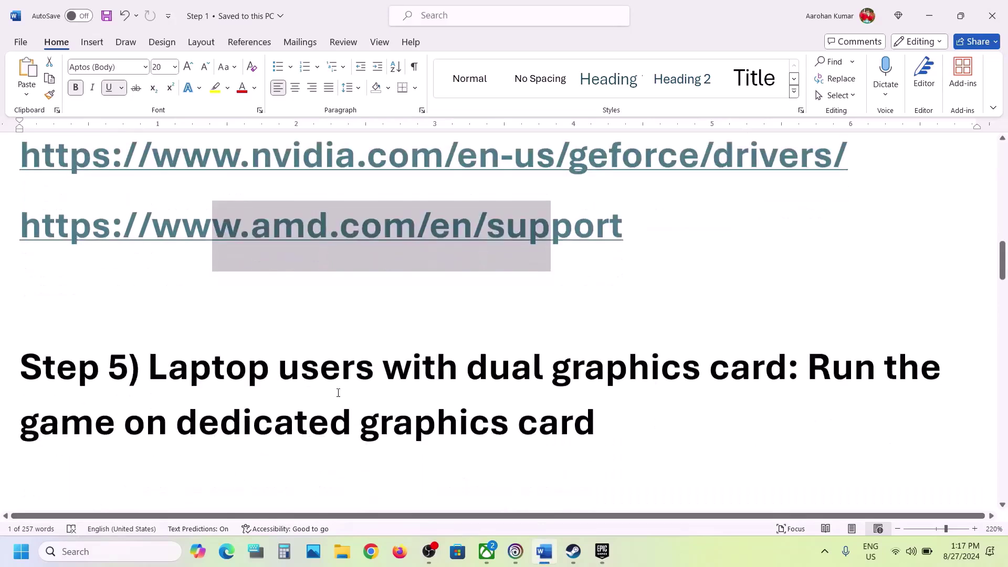
pyautogui.scroll(-2, 338, 393)
pyautogui.scroll(1, 338, 393)
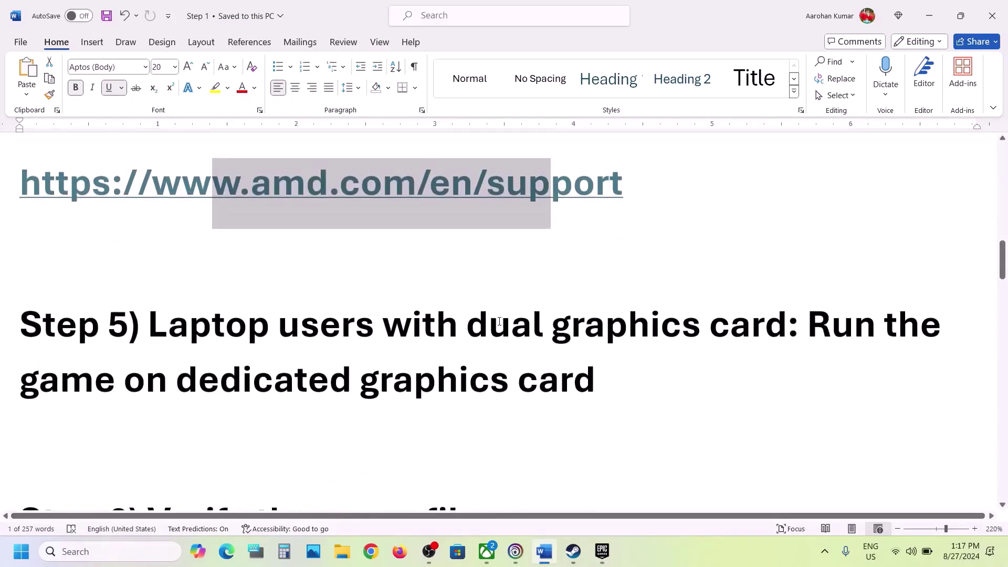
pyautogui.moveTo(499, 321); pyautogui.dragTo(792, 325)
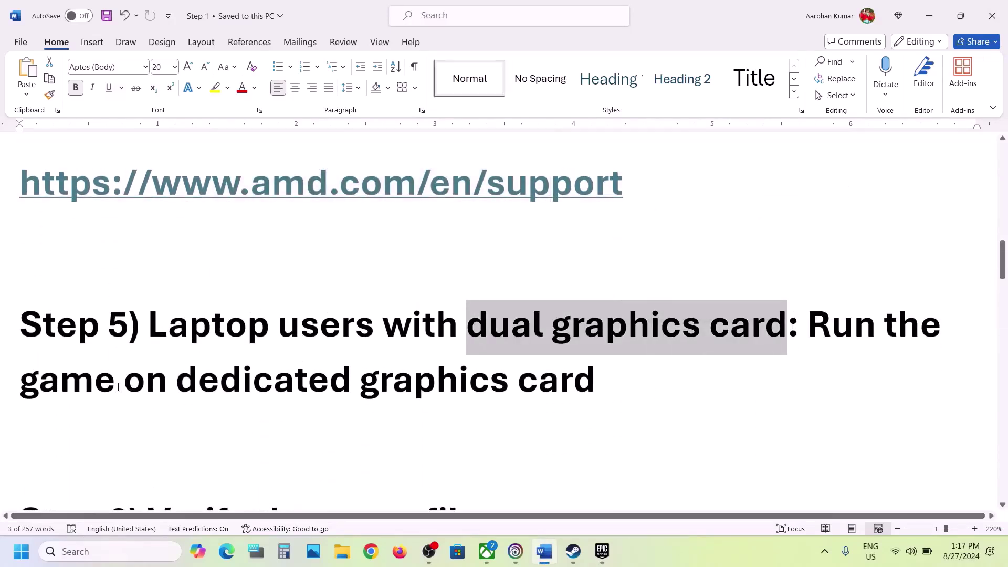
pyautogui.moveTo(118, 387); pyautogui.dragTo(538, 379)
pyautogui.click(538, 378)
# Copy the word "graphics" from Step 5 into Windows search and open Graphics settings from the results
pyautogui.doubleClick(450, 387)
pyautogui.hotkey('ctrl', 'c')
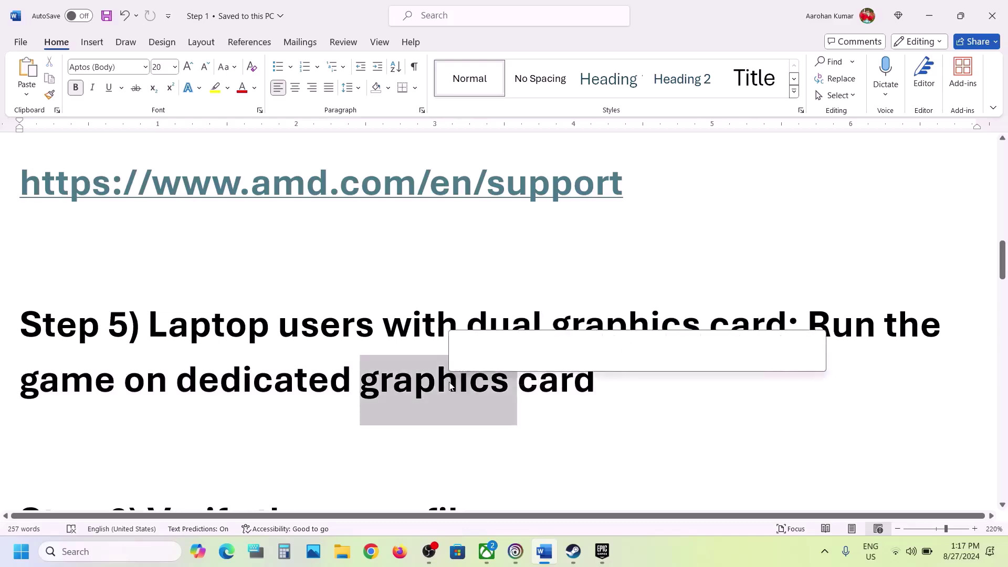
pyautogui.click(166, 551)
pyautogui.hotkey('ctrl', 'v')
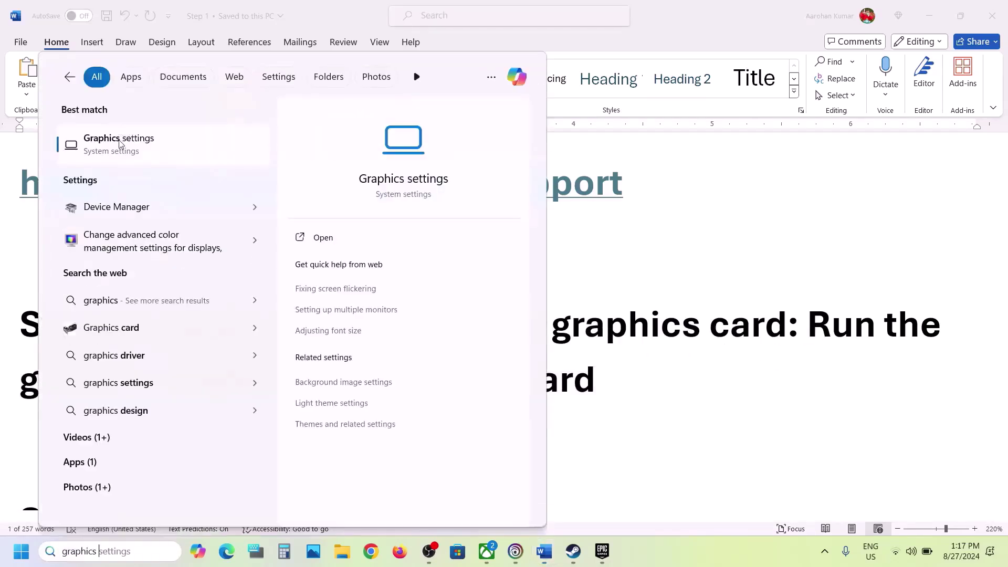
pyautogui.click(389, 181)
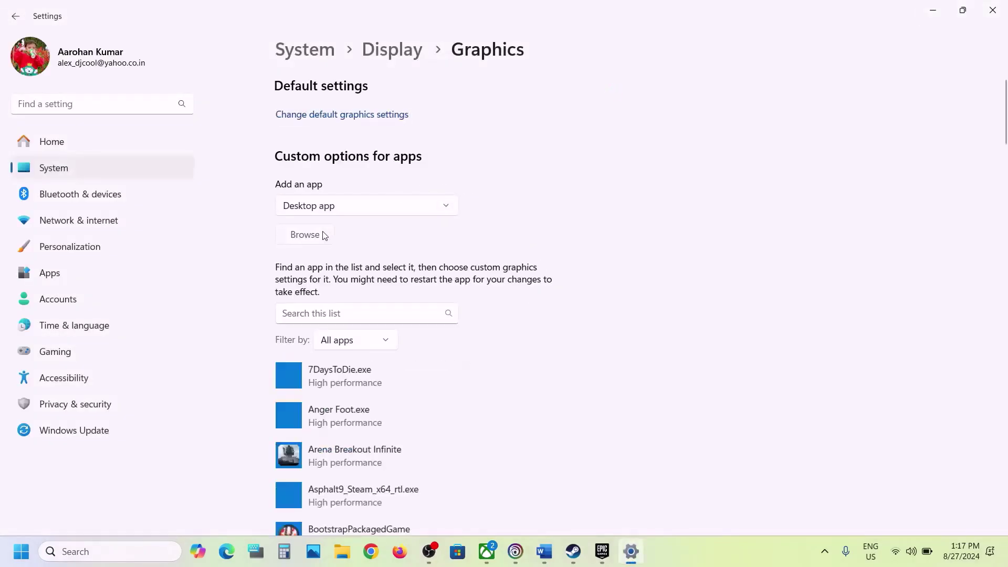
# Add the Outlaws application from the Star Wars Outlaws game folder to the custom graphics options for apps
pyautogui.click(305, 235)
pyautogui.click(178, 163)
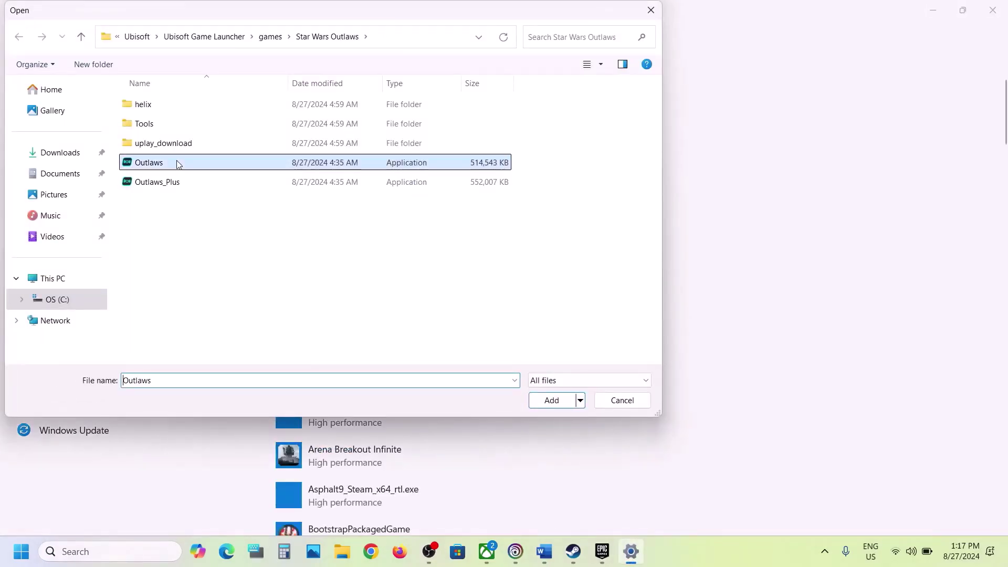
pyautogui.click(546, 401)
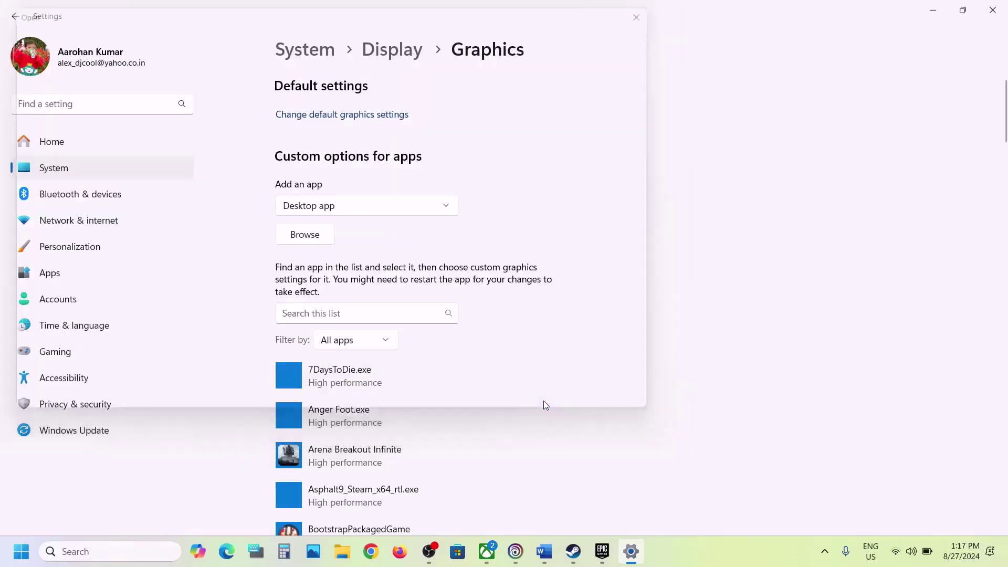
# Save High performance as the graphics preference of the Outlaws entry that points to Outlaws_Plus.exe
pyautogui.scroll(-5, 411, 414)
pyautogui.scroll(-15, 411, 416)
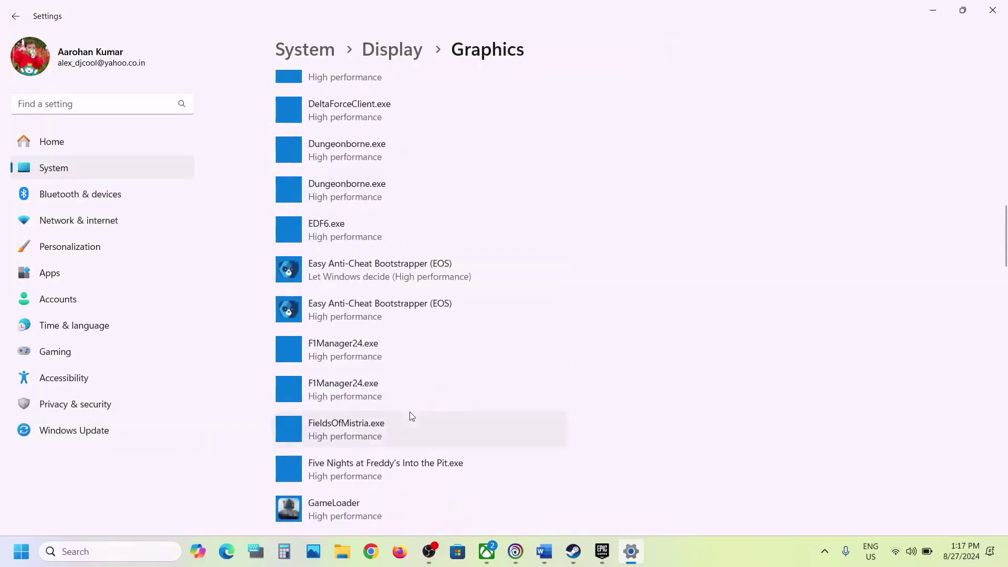
pyautogui.scroll(-4, 412, 416)
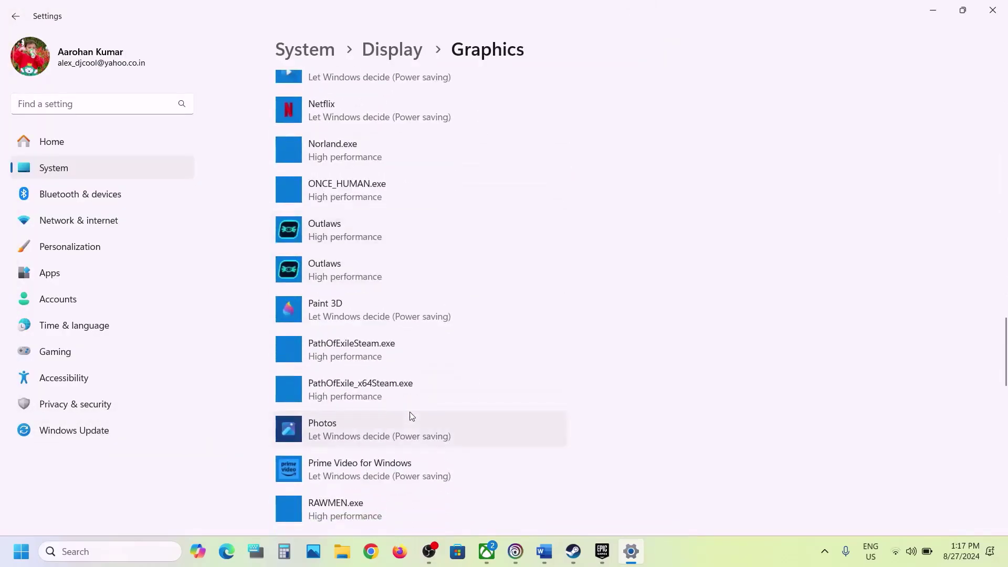
pyautogui.click(354, 239)
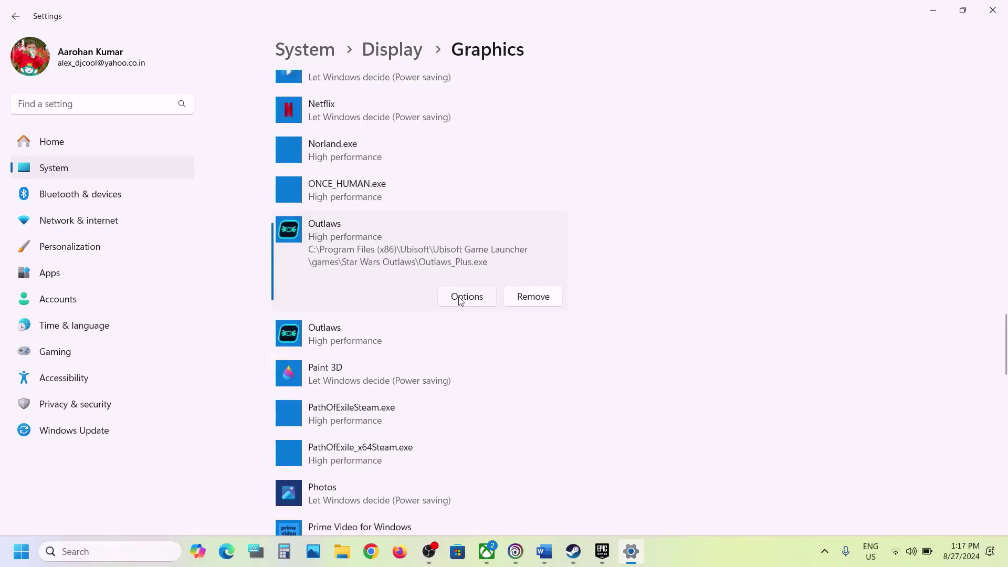
pyautogui.click(460, 298)
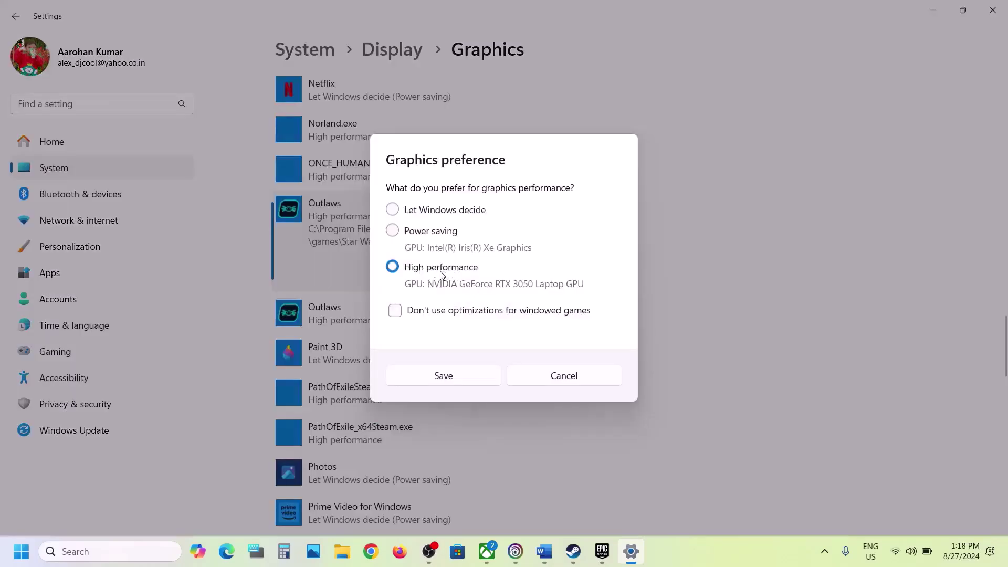
pyautogui.click(447, 370)
# Add the Outlaws_Plus application from the Star Wars Outlaws folder to the custom graphics options for apps
pyautogui.scroll(20, 446, 366)
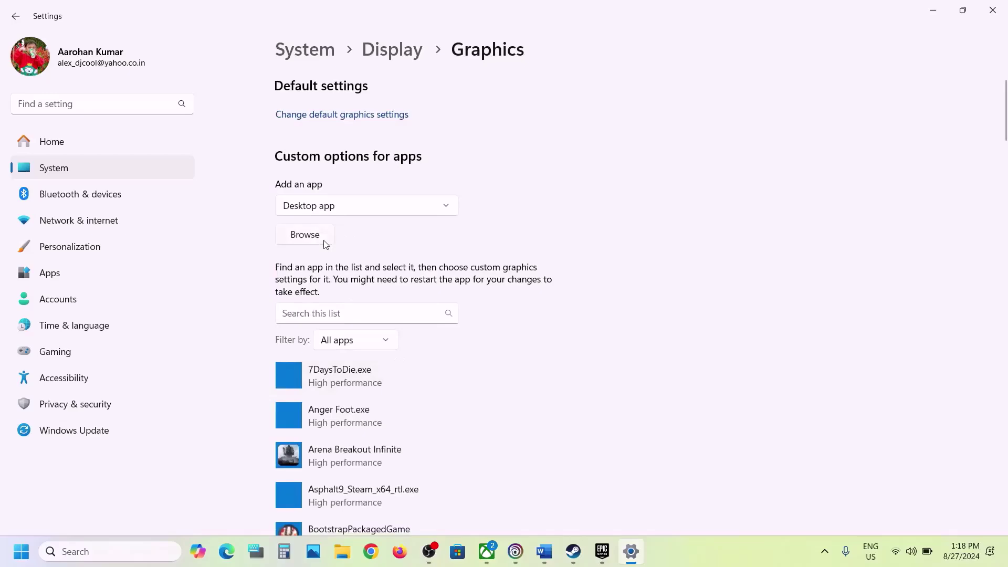
pyautogui.click(280, 229)
pyautogui.click(168, 183)
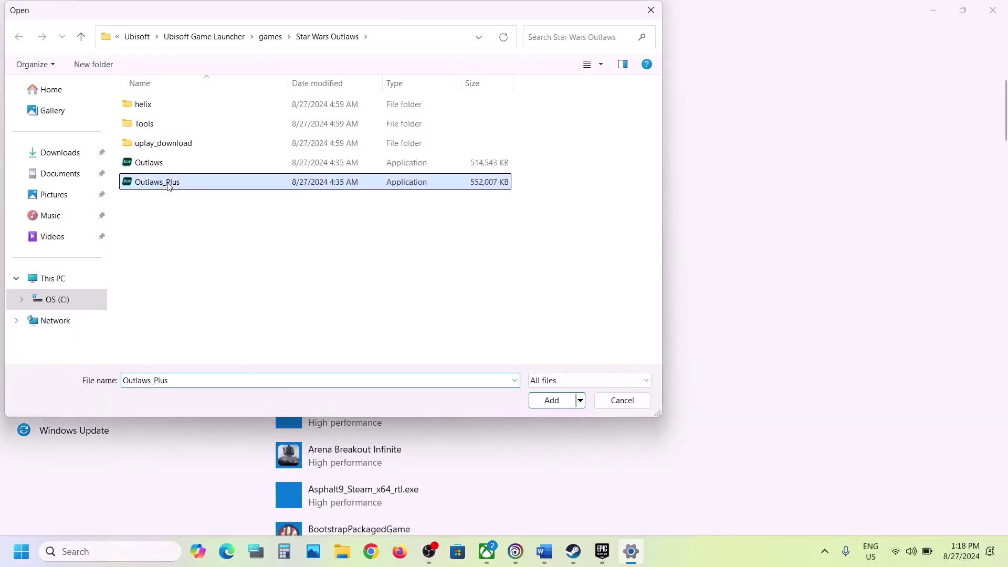
pyautogui.click(528, 400)
# Save High performance as the graphics preference of the Outlaws.exe entry and close Settings
pyautogui.scroll(-10, 533, 401)
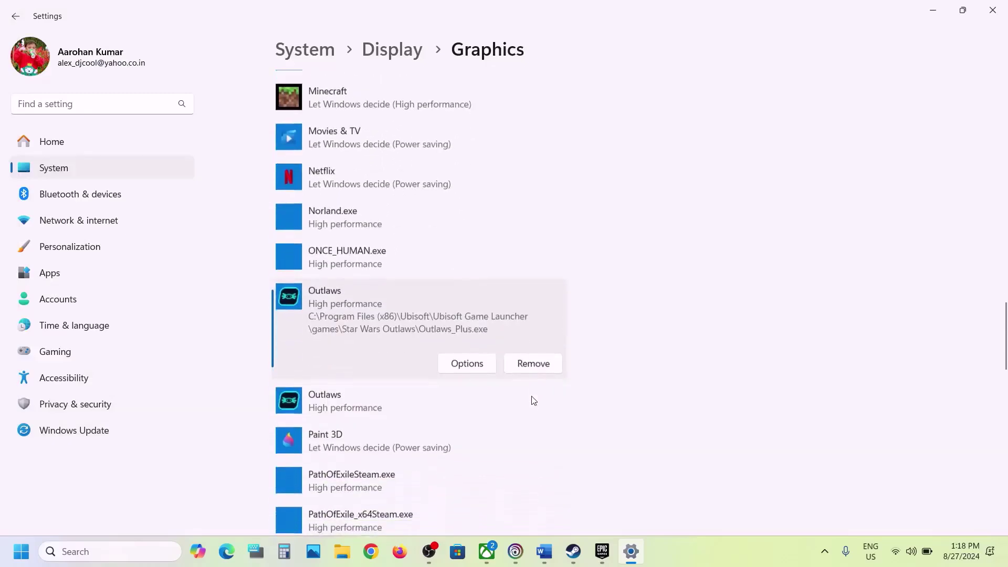
pyautogui.click(442, 401)
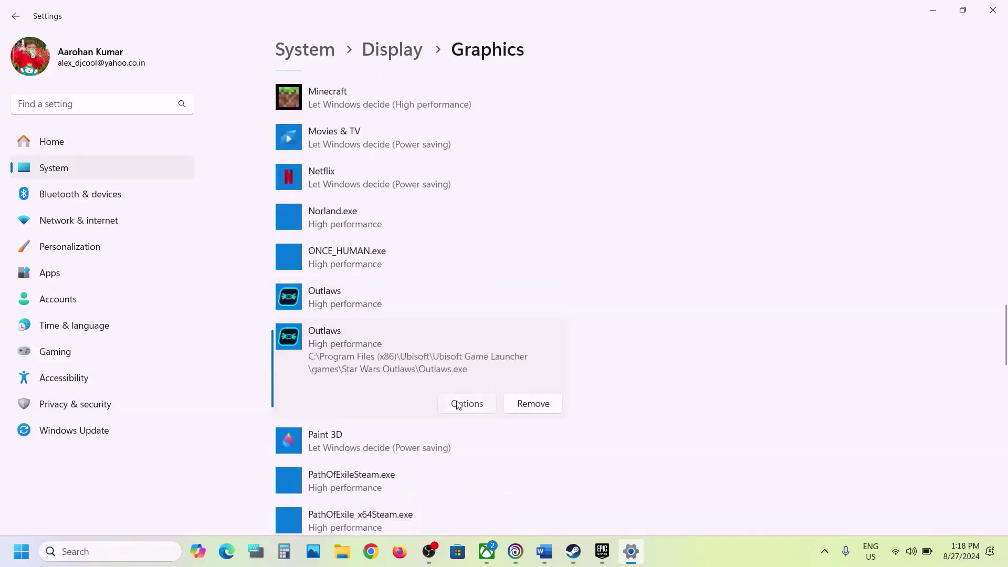
pyautogui.click(459, 404)
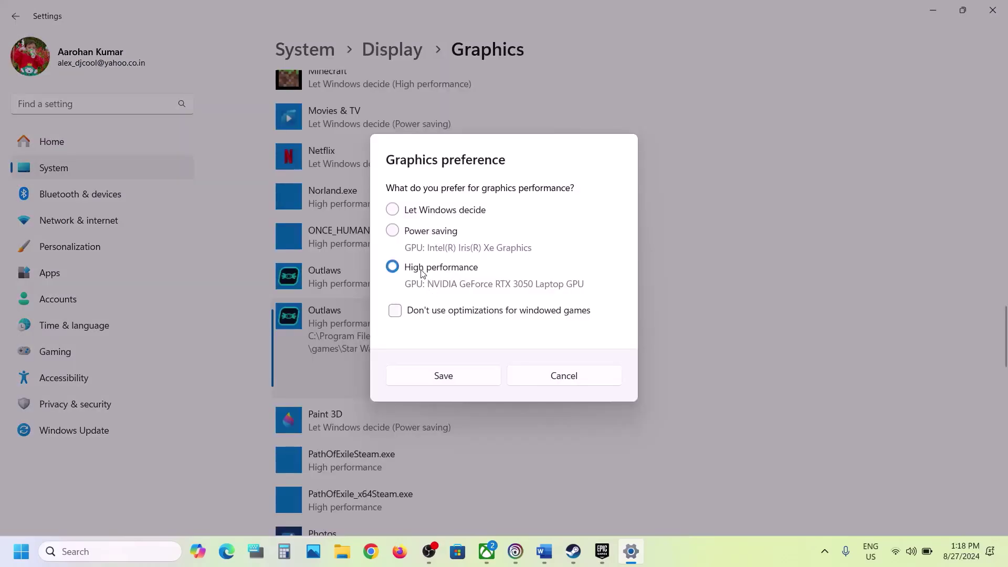
pyautogui.click(444, 376)
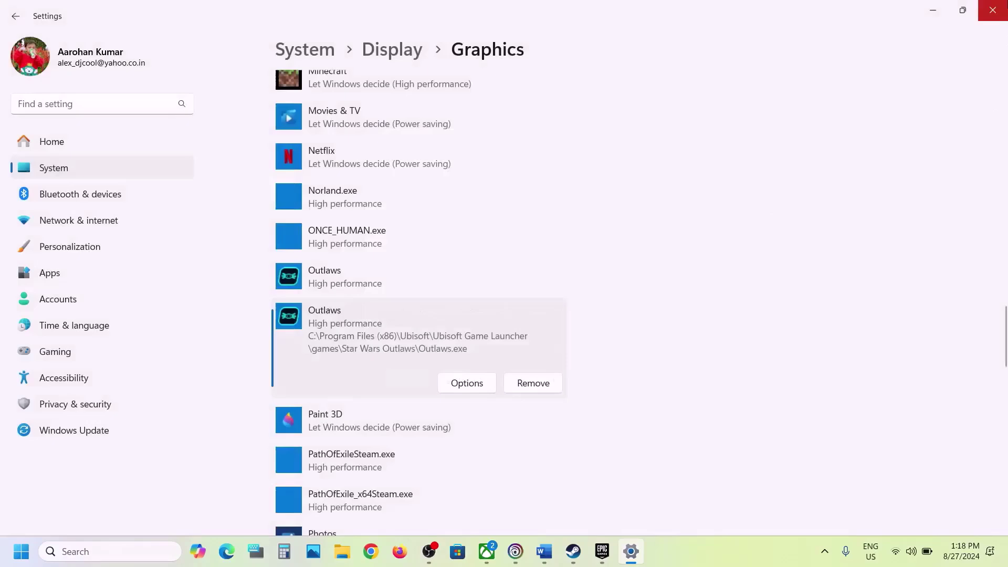
pyautogui.click(992, 10)
# Review Step 6 of the Word document, on verifying the game files
pyautogui.scroll(-3, 544, 265)
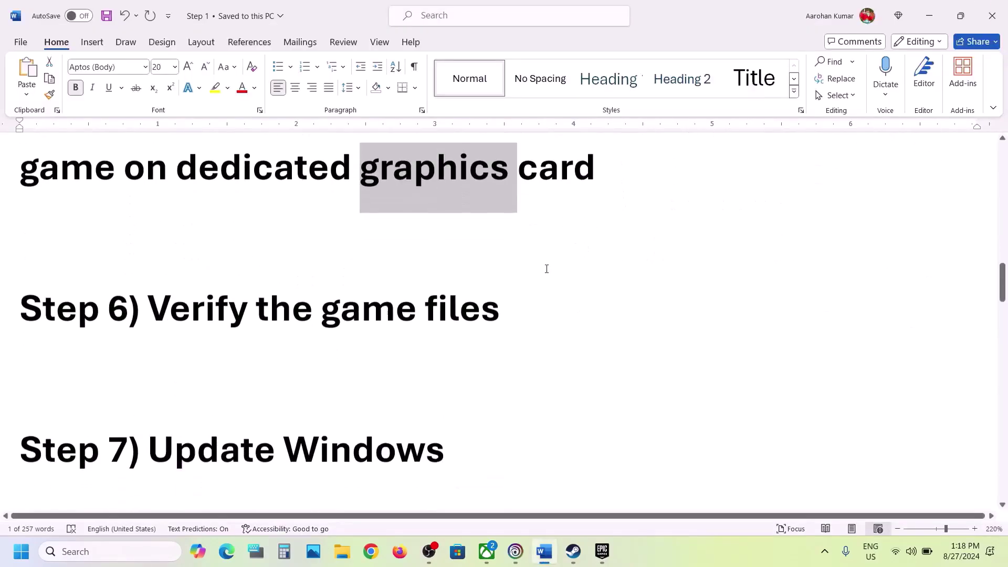
pyautogui.scroll(2, 545, 265)
pyautogui.moveTo(181, 438); pyautogui.dragTo(430, 428)
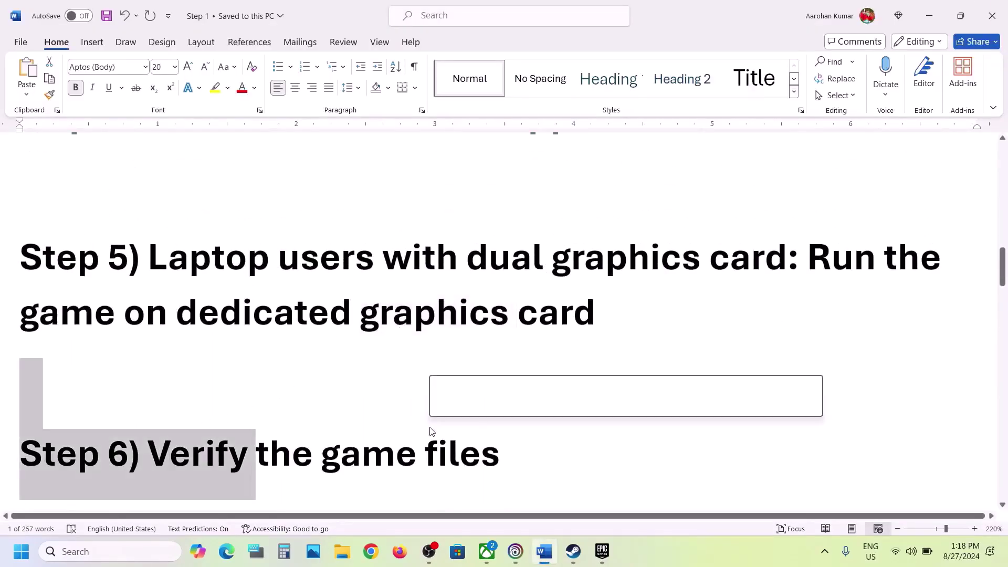
pyautogui.scroll(-1, 430, 428)
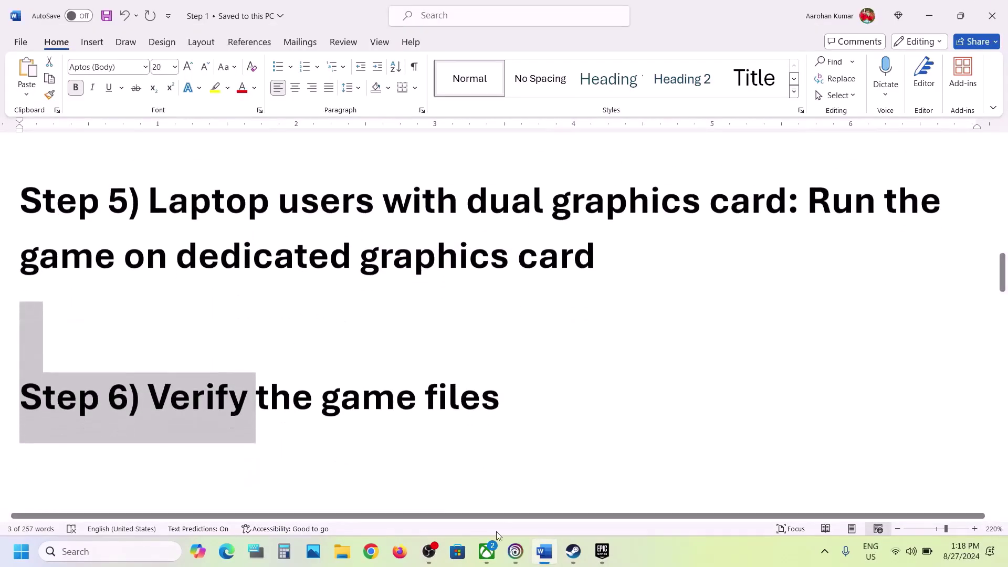
# In Ubisoft Connect, show the Verify files option among Star Wars Outlaws' Manage options and dismiss it without starting verification
pyautogui.click(515, 551)
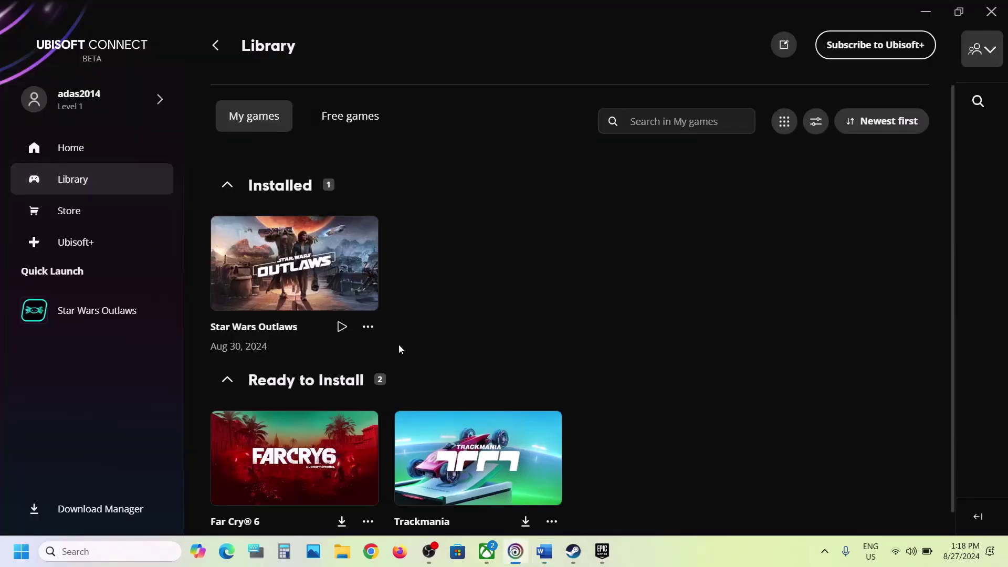
pyautogui.click(368, 328)
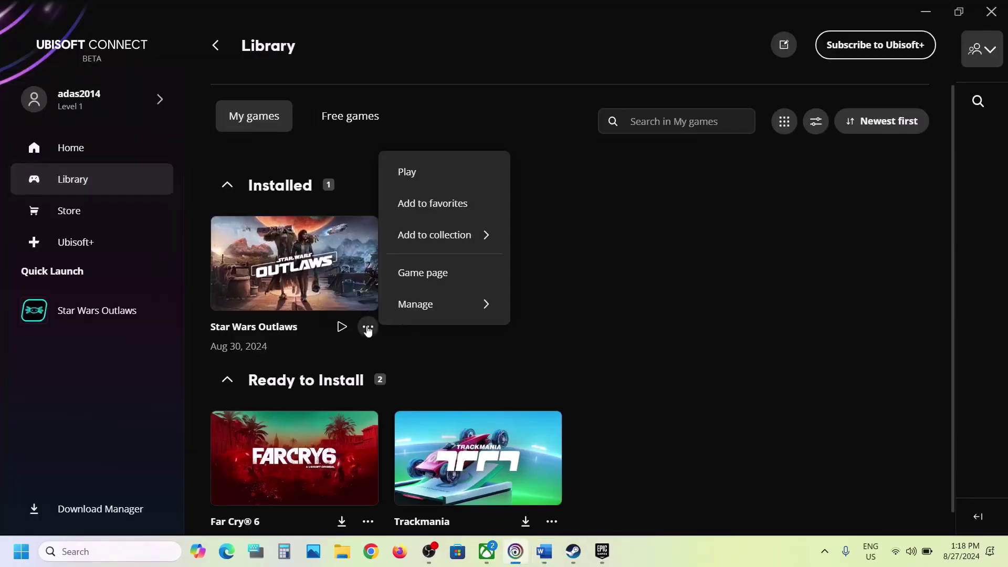
pyautogui.moveTo(446, 304)
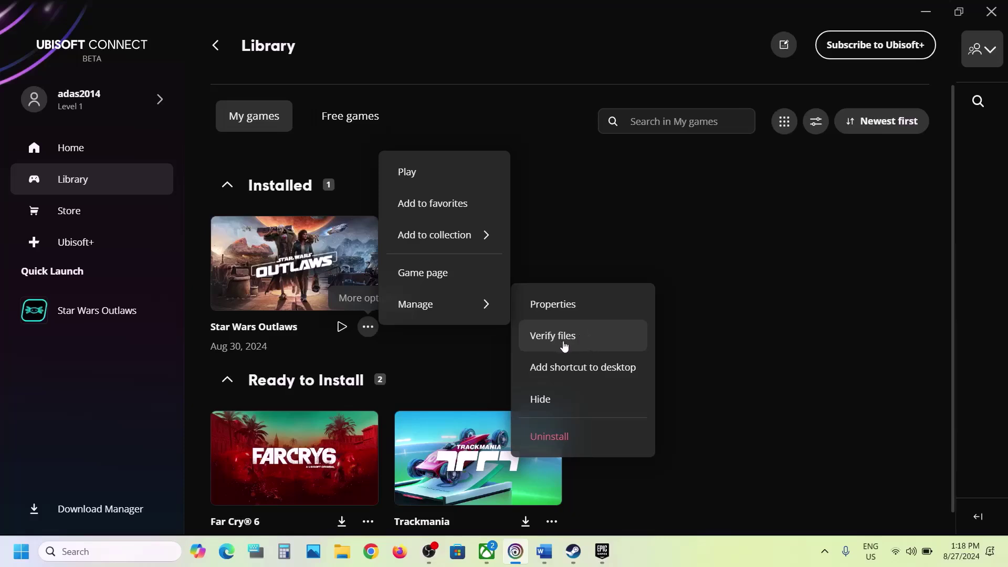
pyautogui.click(723, 357)
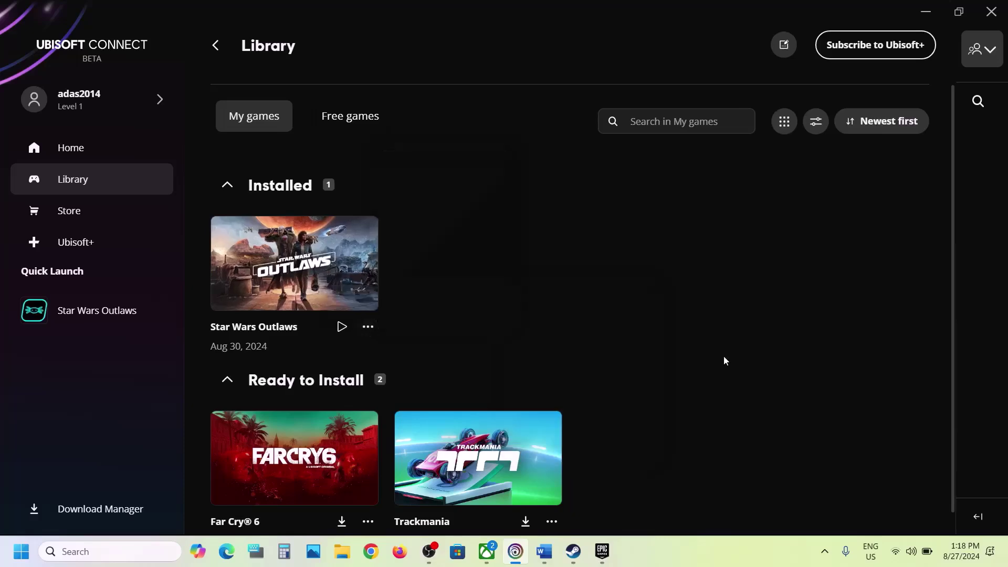
# Review Step 7 of the Word document, on updating Windows, and open Windows Settings
pyautogui.click(543, 552)
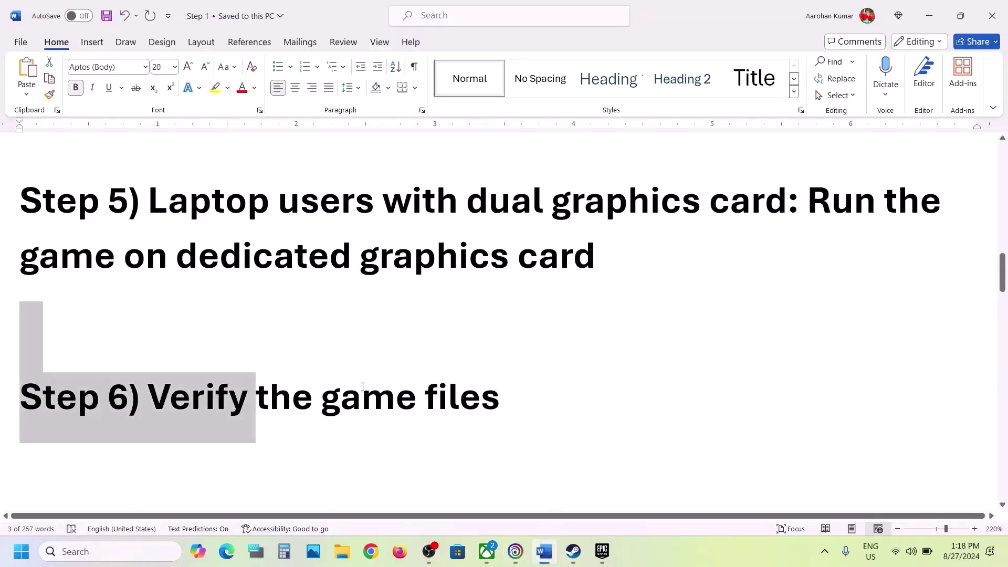
pyautogui.scroll(-4, 363, 387)
pyautogui.moveTo(175, 334); pyautogui.dragTo(539, 331)
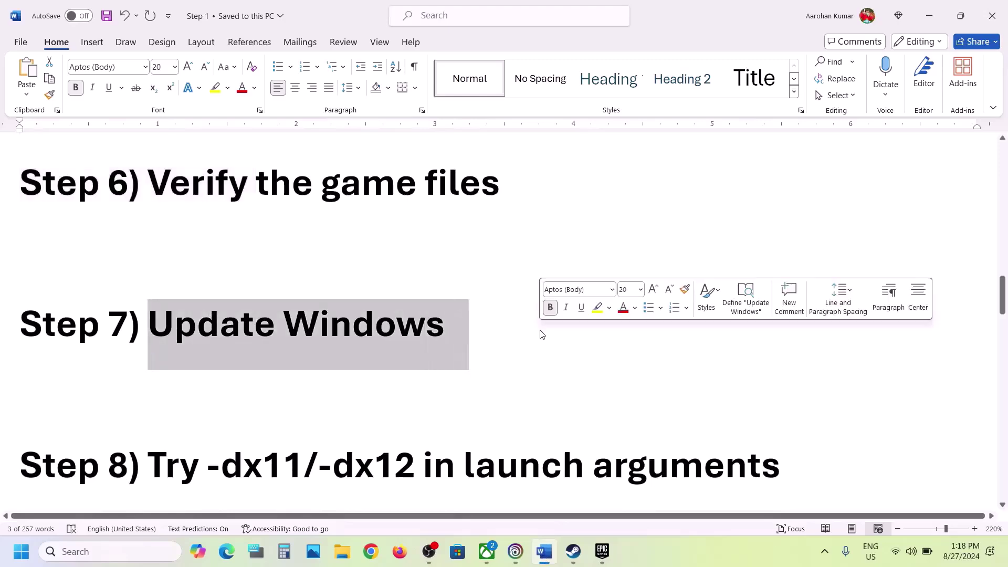
pyautogui.press('super+i')
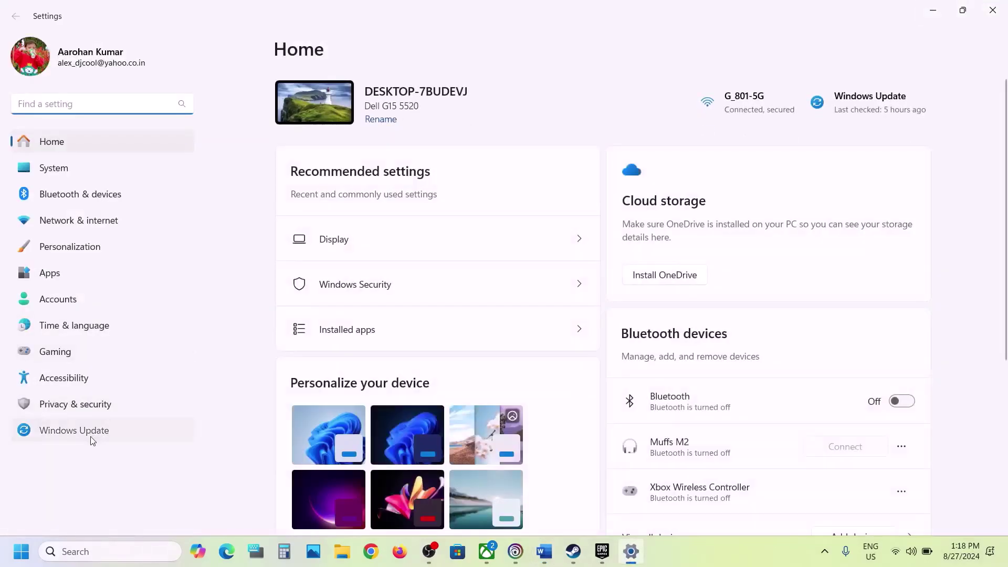
# Check for updates in Windows Update, then show the Restart power option and dismiss it without restarting
pyautogui.click(92, 440)
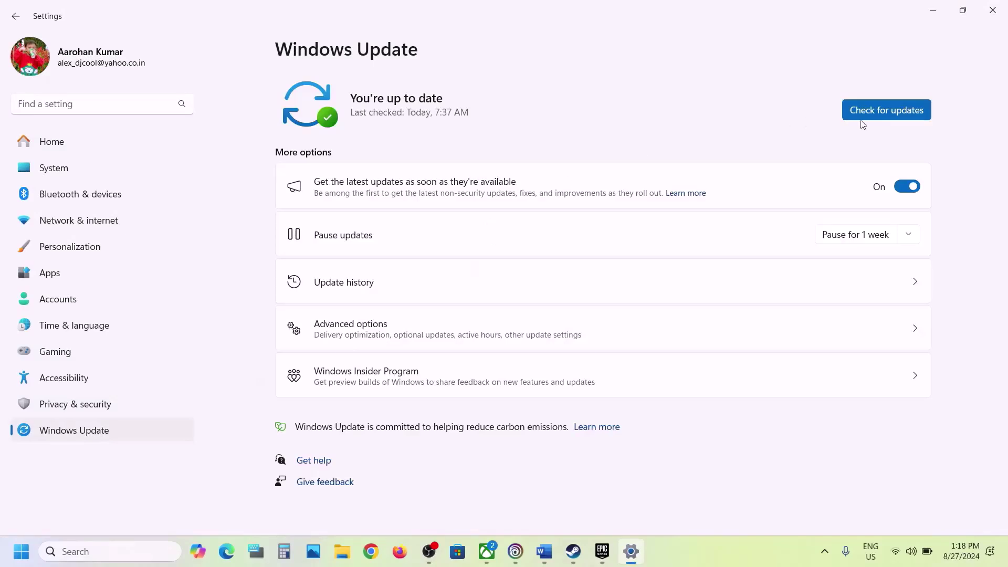
pyautogui.click(858, 116)
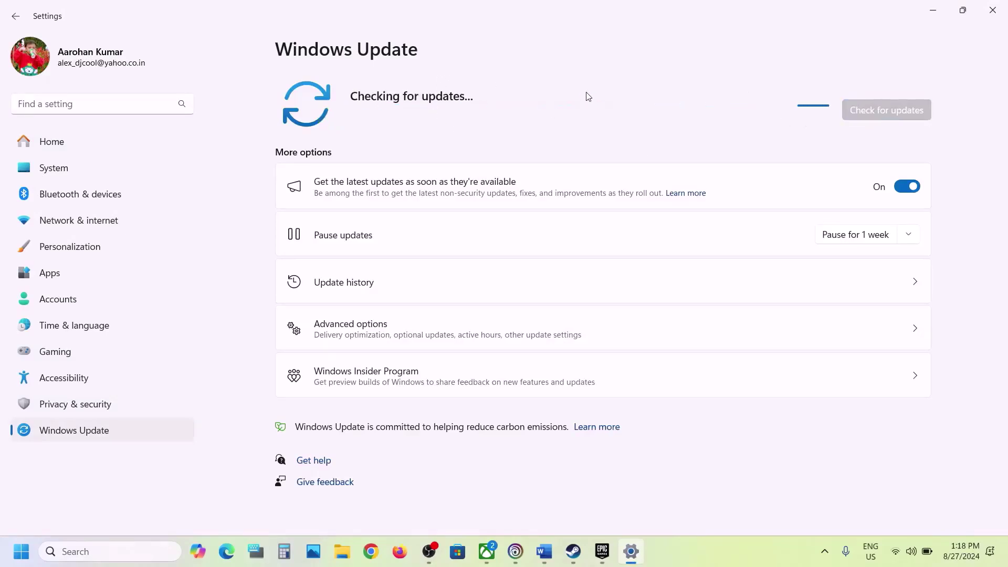
pyautogui.click(13, 561)
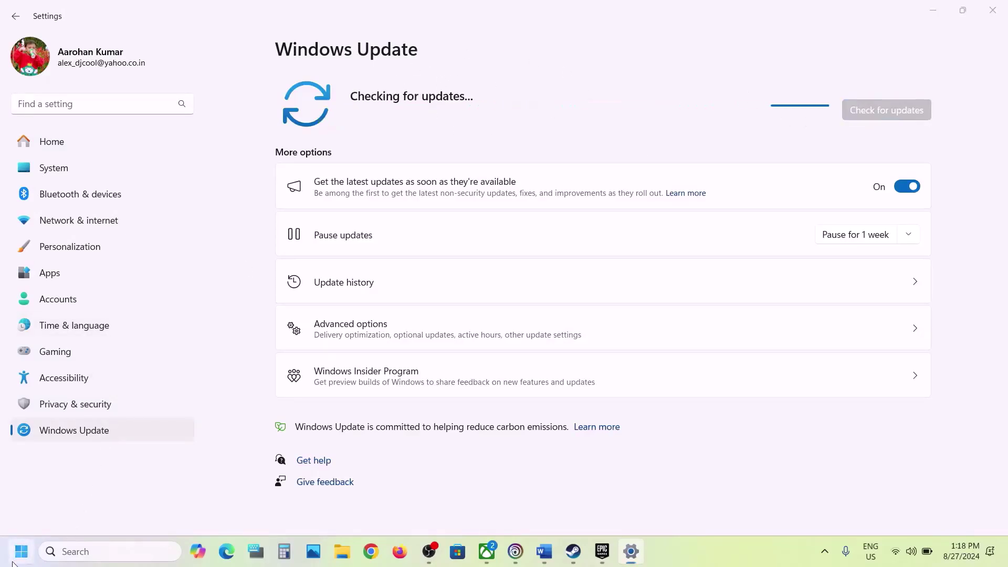
pyautogui.click(382, 506)
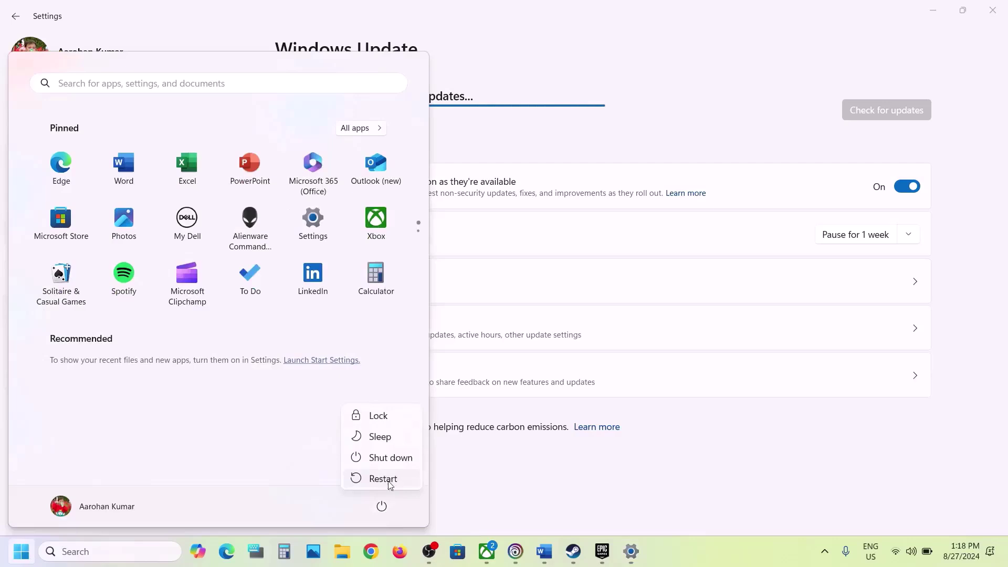
pyautogui.click(519, 486)
pyautogui.click(518, 483)
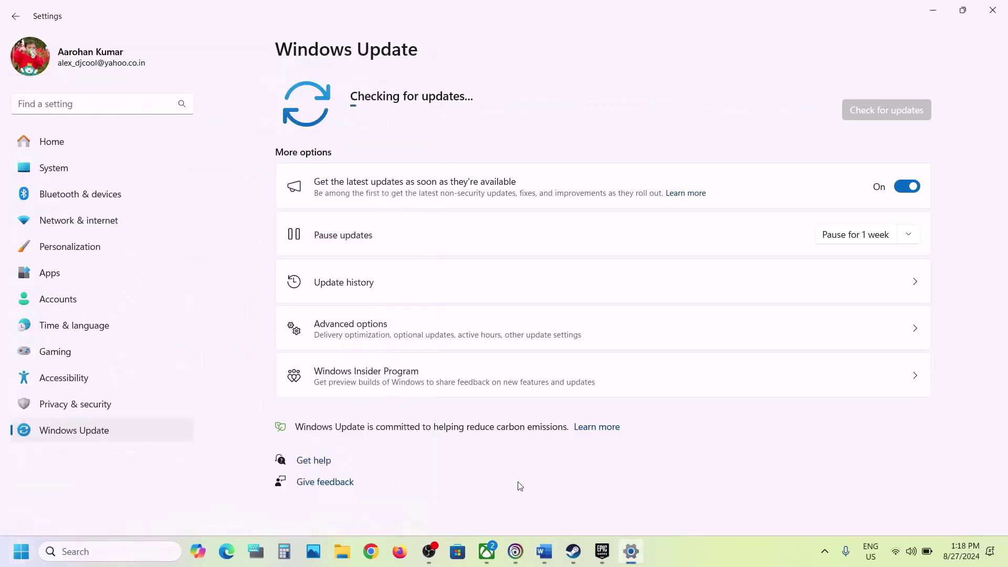
# Run winver to view the installed Windows version and OS build, then close the About Windows dialog
pyautogui.click(110, 550)
pyautogui.write('winver')
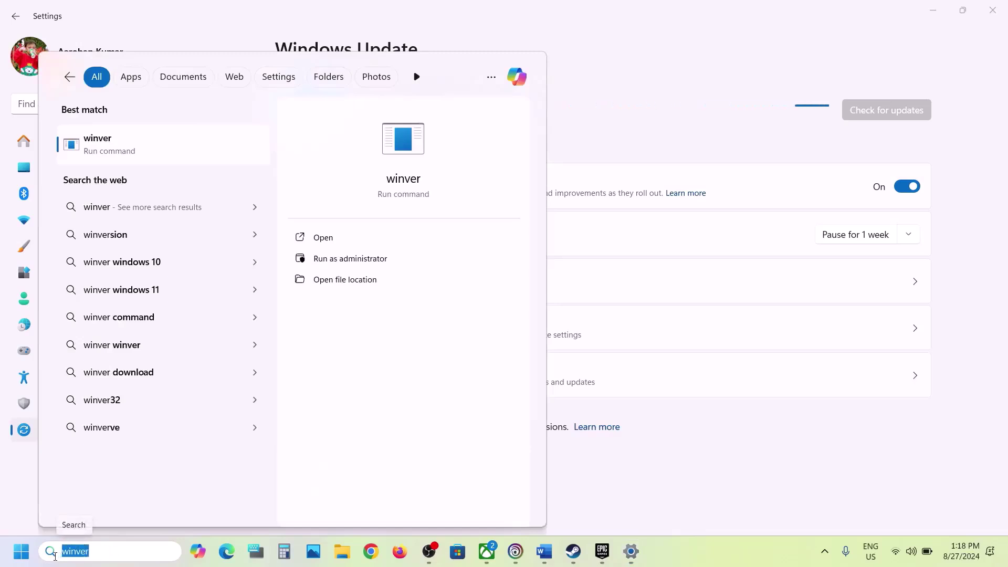
pyautogui.click(130, 152)
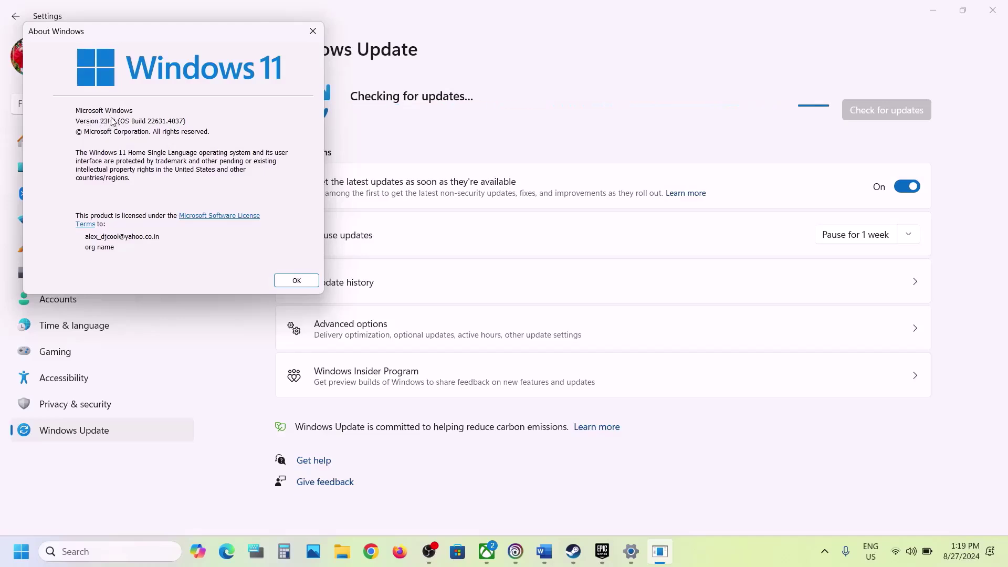
pyautogui.click(310, 30)
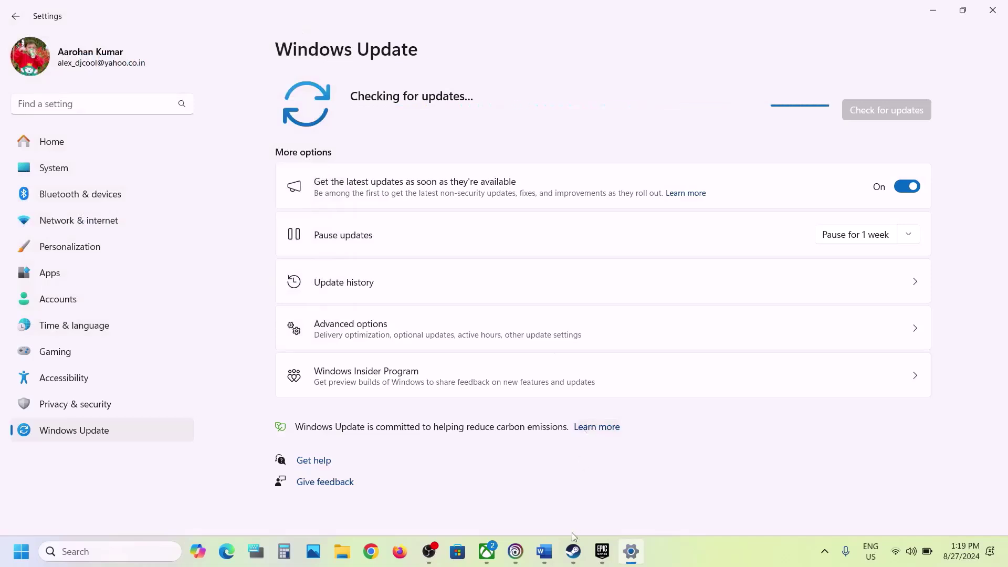
# Review Step 8 of the Word document, on trying -dx11/-dx12 in the launch arguments
pyautogui.click(545, 552)
pyautogui.scroll(-3, 345, 421)
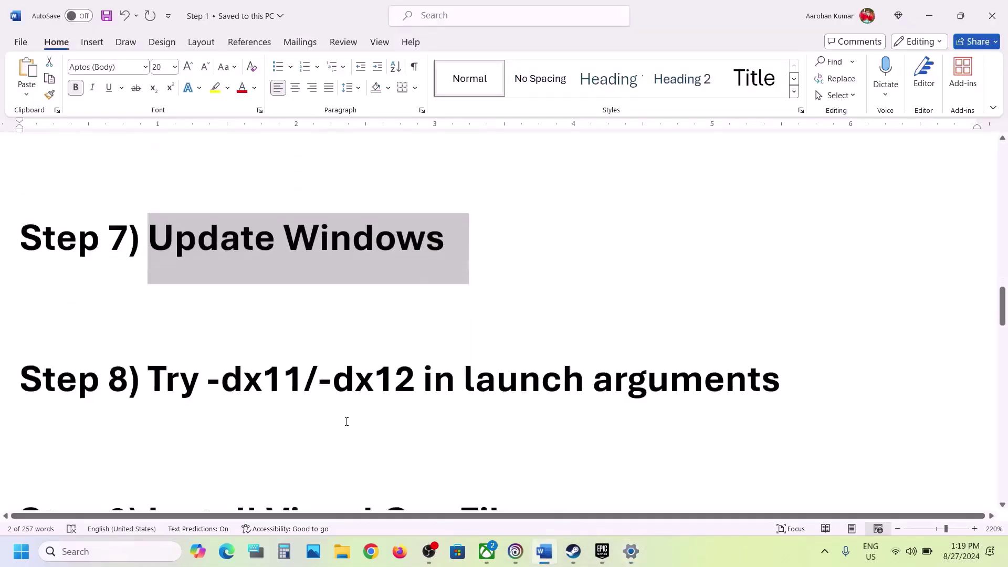
pyautogui.moveTo(204, 338); pyautogui.dragTo(421, 349)
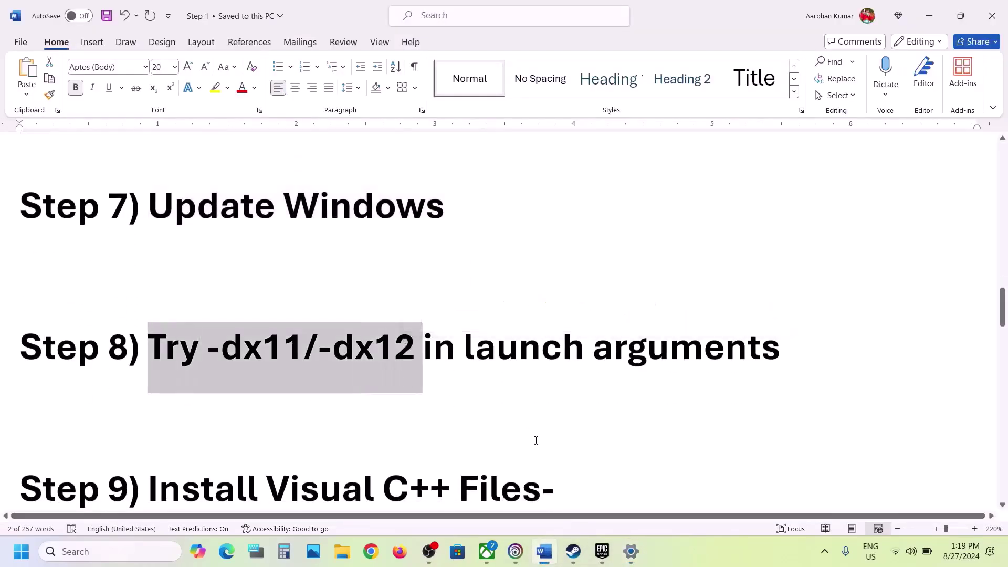
pyautogui.moveTo(612, 556)
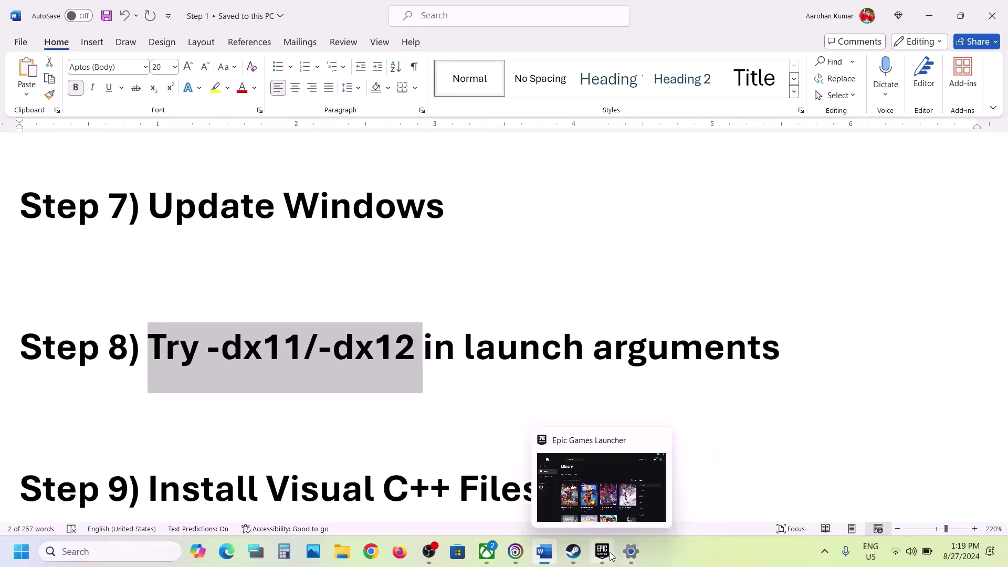
# In Ubisoft Connect, save -dx11 as the launch argument in Star Wars Outlaws' properties and close them
pyautogui.click(515, 551)
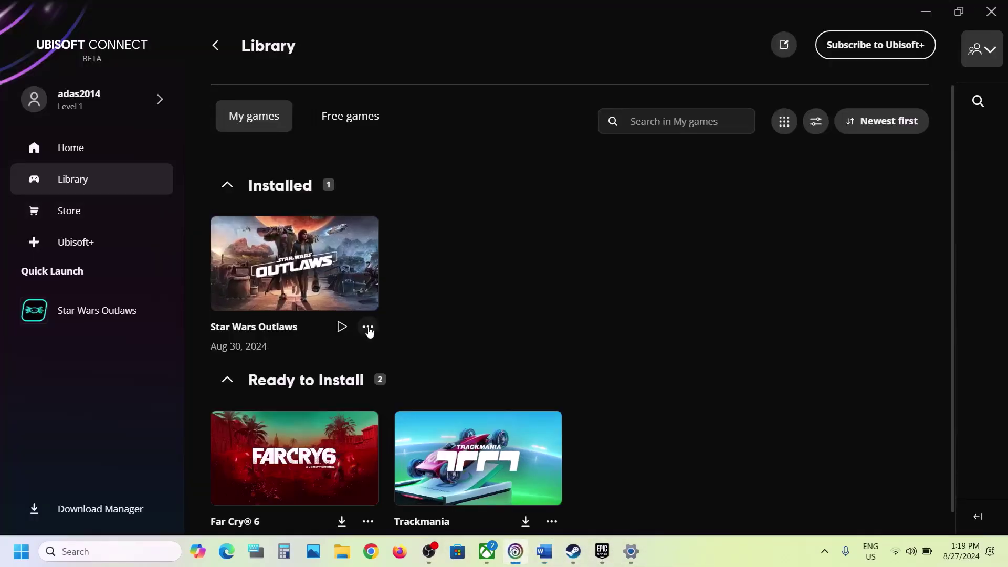
pyautogui.click(368, 327)
pyautogui.moveTo(444, 302)
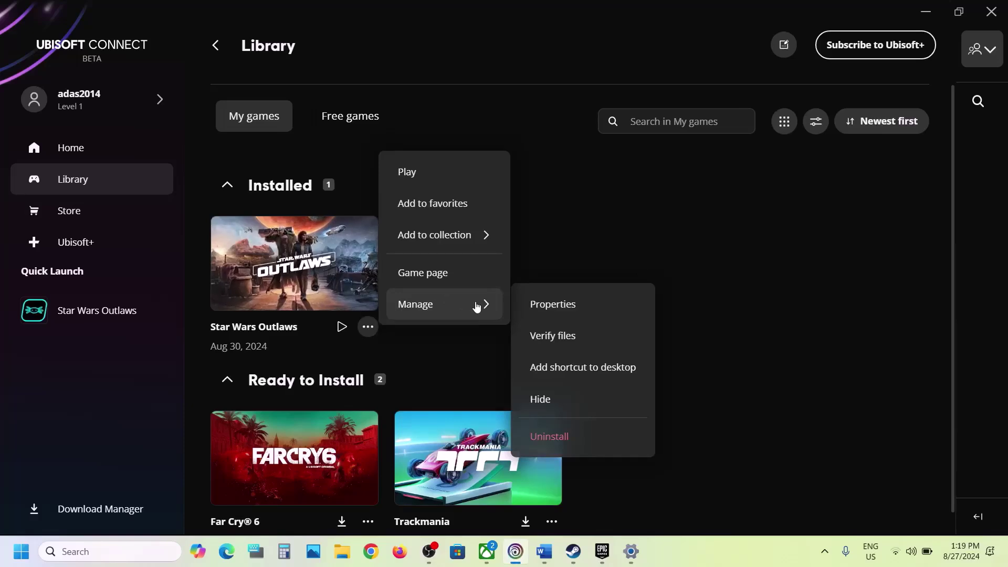
pyautogui.click(550, 309)
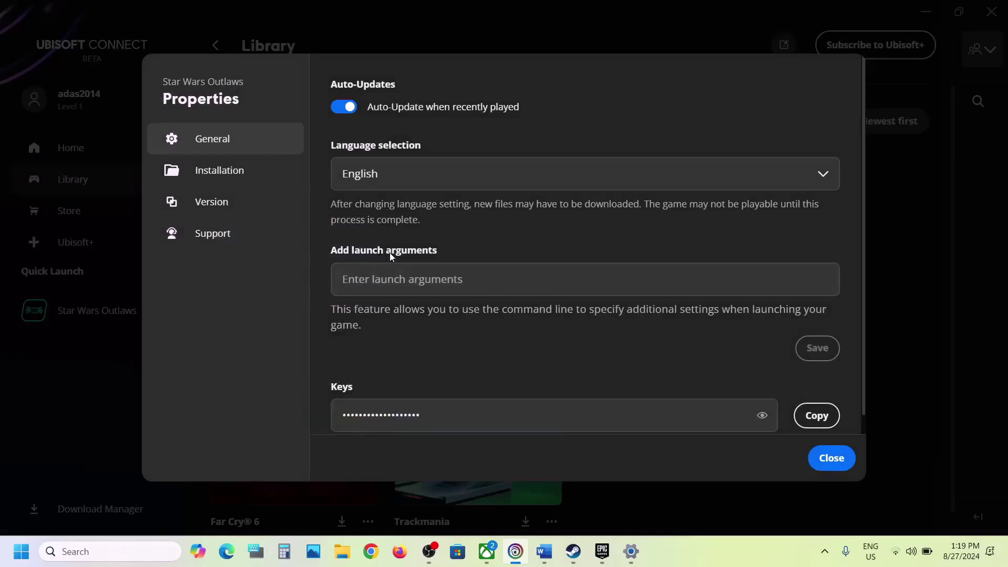
pyautogui.click(418, 279)
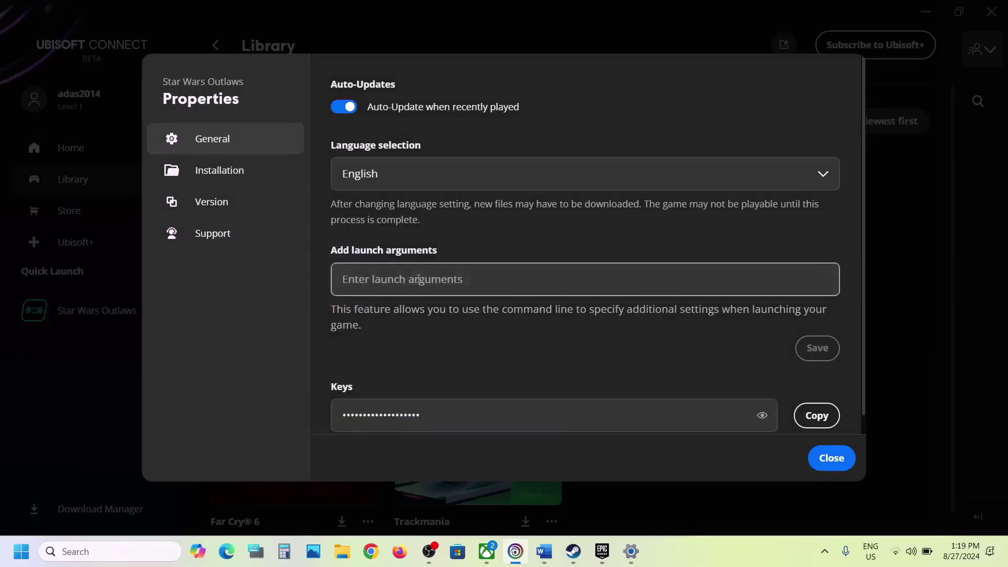
pyautogui.write('-dx11')
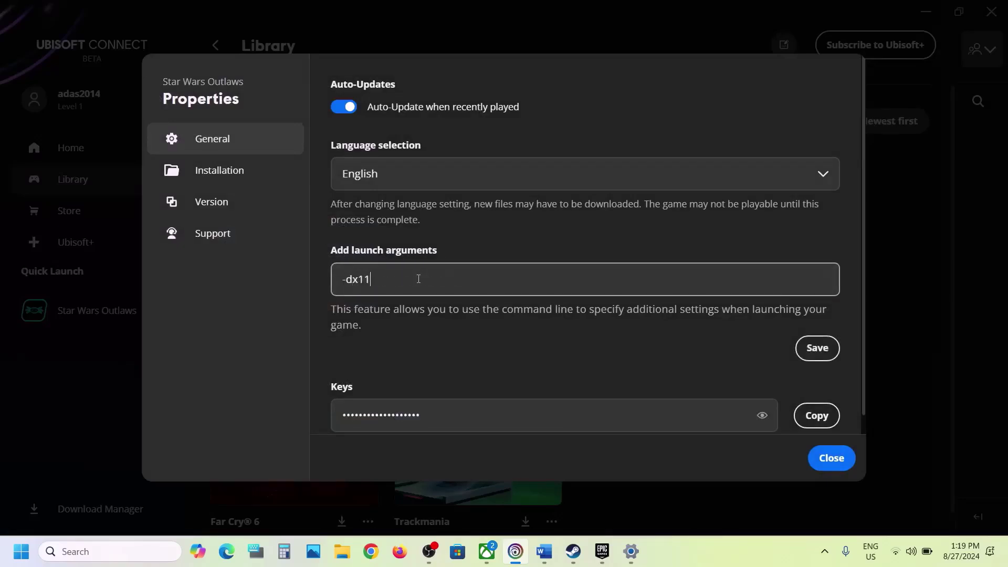
pyautogui.click(818, 348)
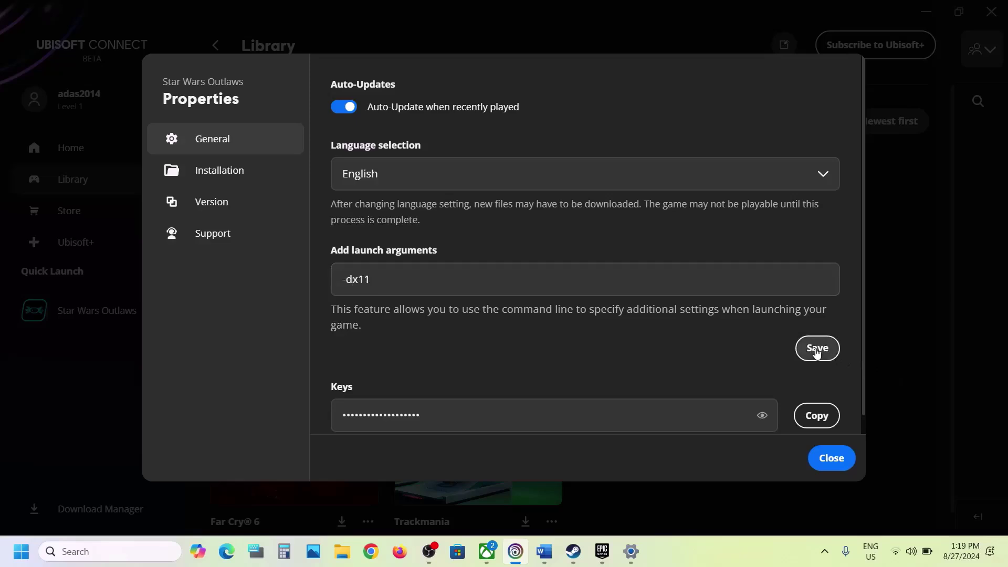
pyautogui.click(814, 453)
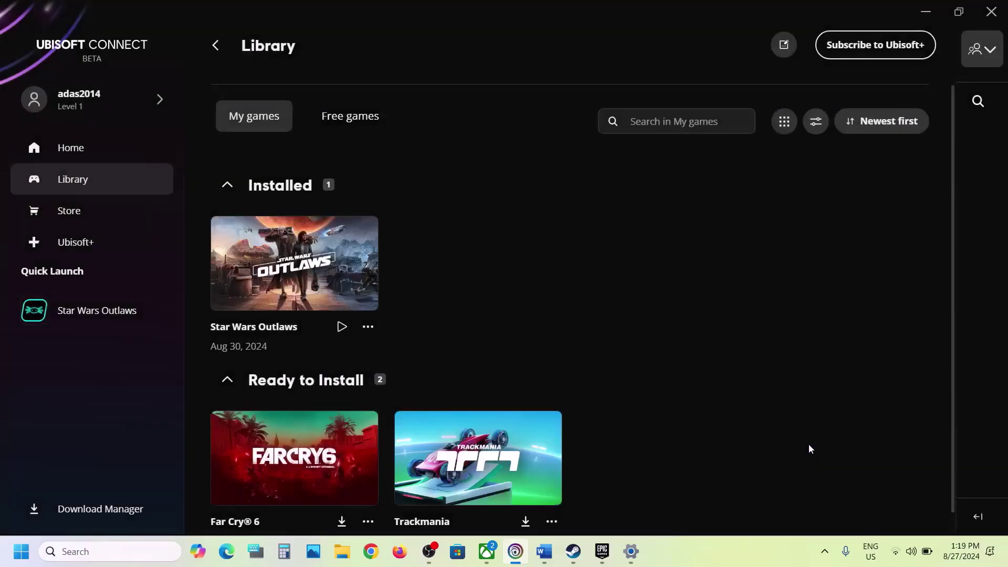
# Reopen Star Wars Outlaws' properties, replace the launch argument with -dx12 and save it
pyautogui.click(368, 327)
pyautogui.moveTo(451, 314)
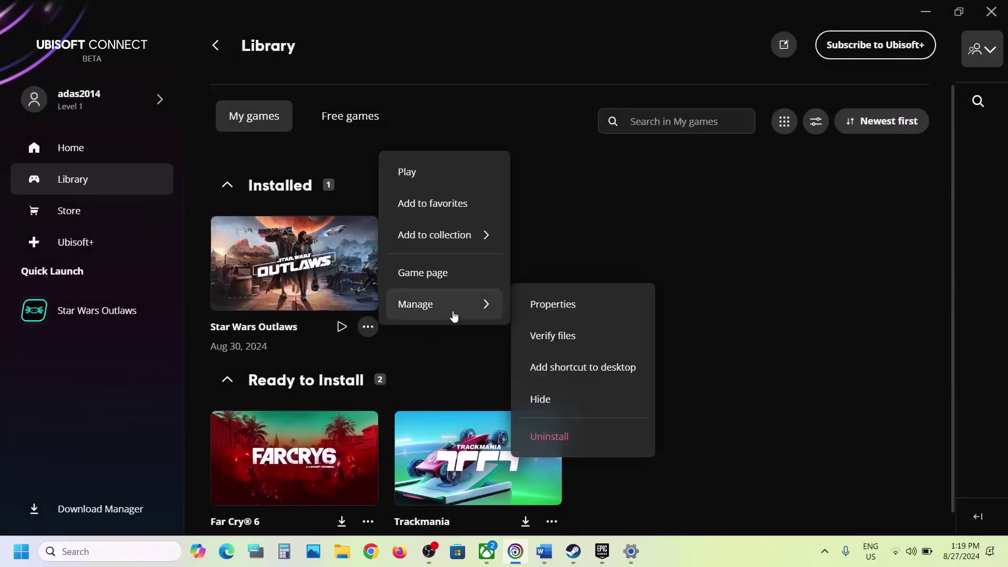
pyautogui.click(555, 309)
pyautogui.moveTo(378, 272); pyautogui.dragTo(331, 277)
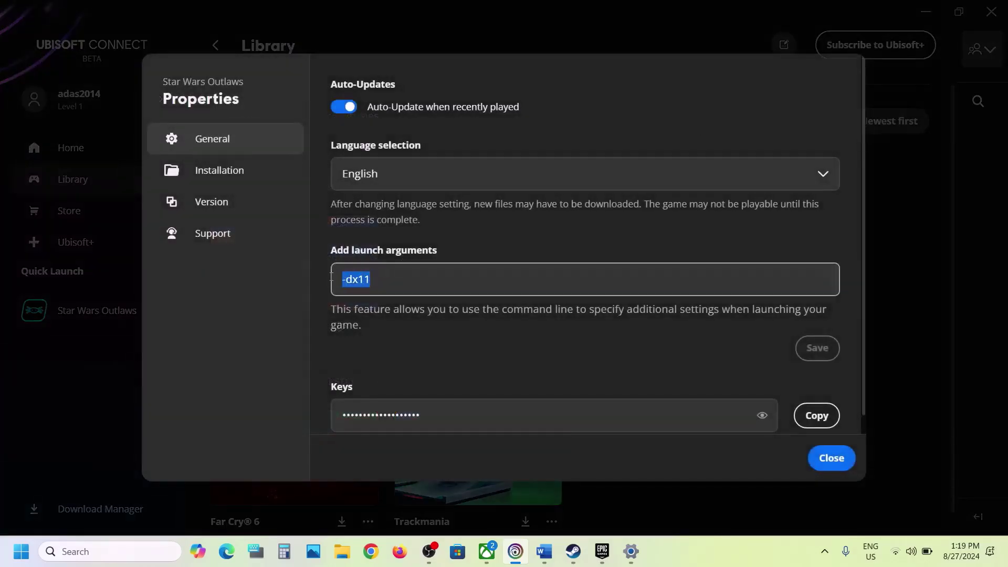
pyautogui.hotkey('ctrl', 'c')
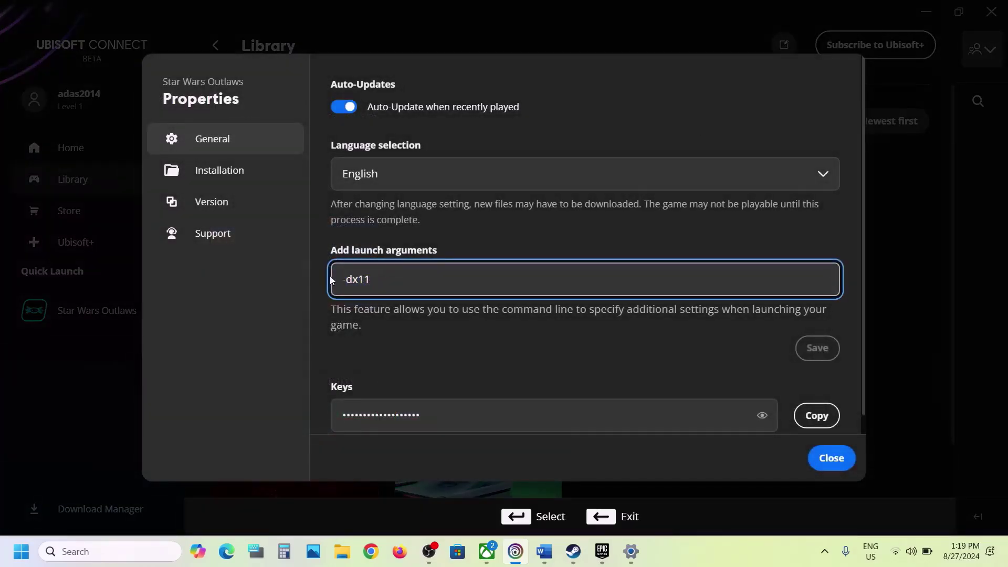
pyautogui.moveTo(371, 278); pyautogui.dragTo(322, 282)
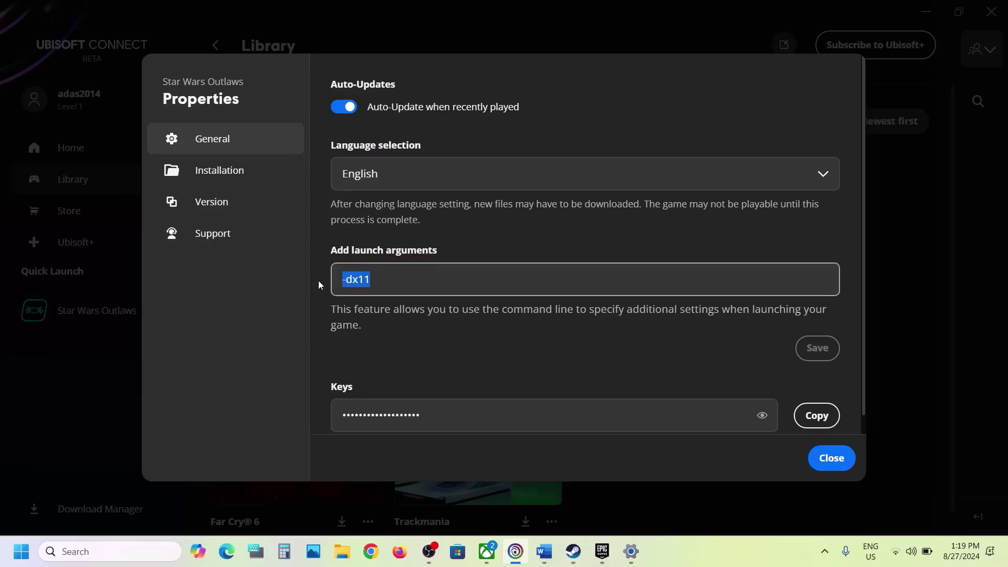
pyautogui.hotkey('ctrl', 'c')
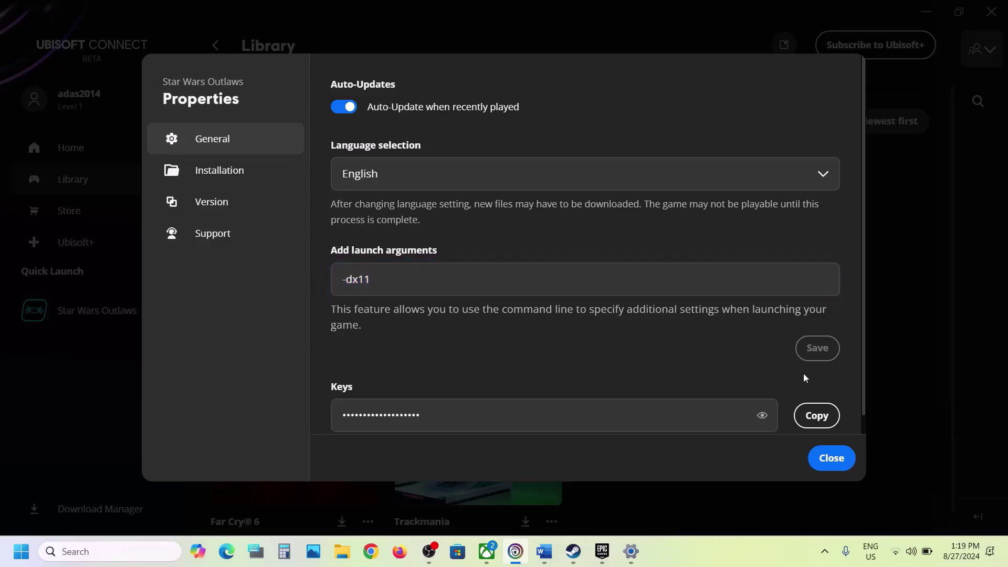
pyautogui.click(480, 285)
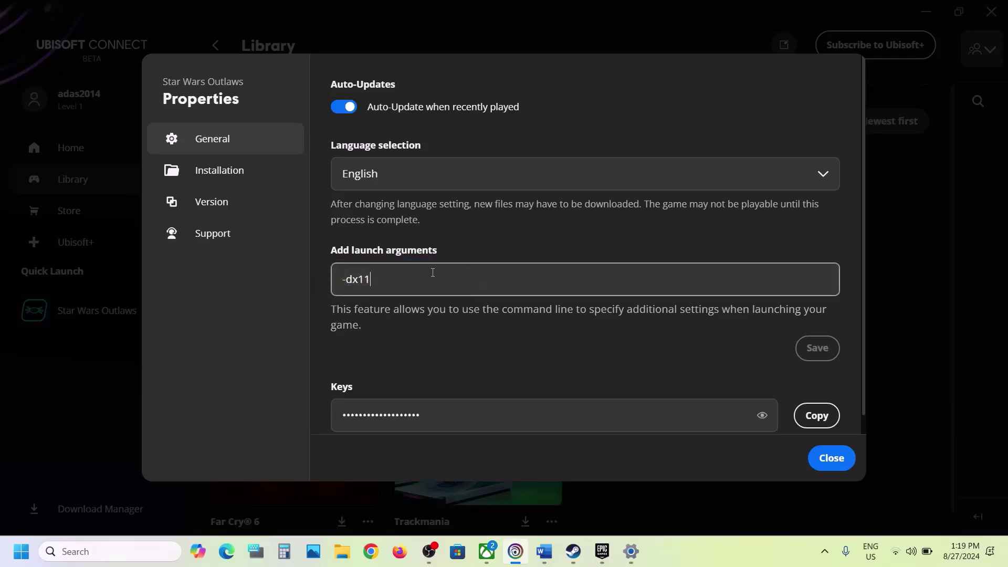
pyautogui.press('BackSpace')
pyautogui.press('BackSpace')
pyautogui.press('BackSpace')
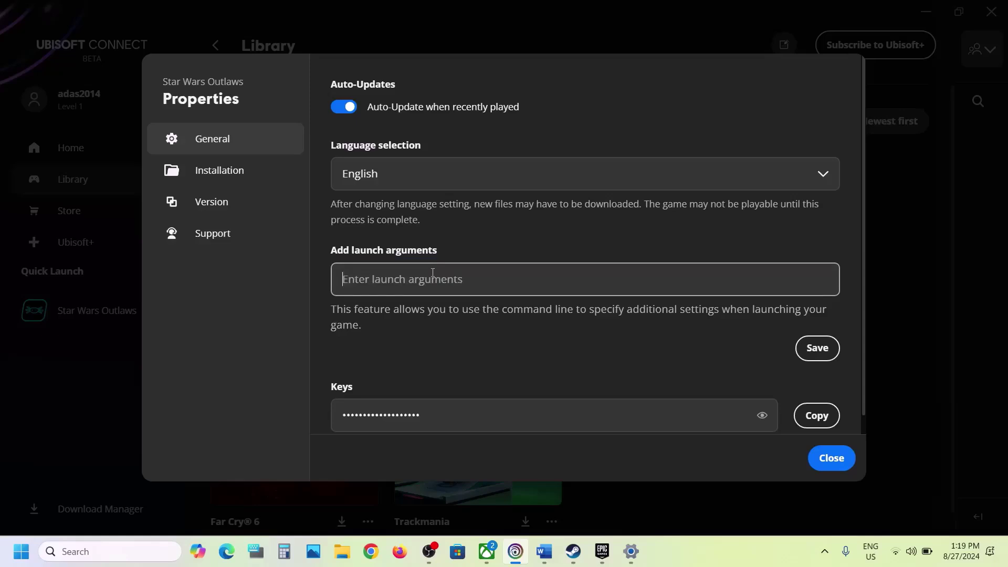
pyautogui.write('-dx12')
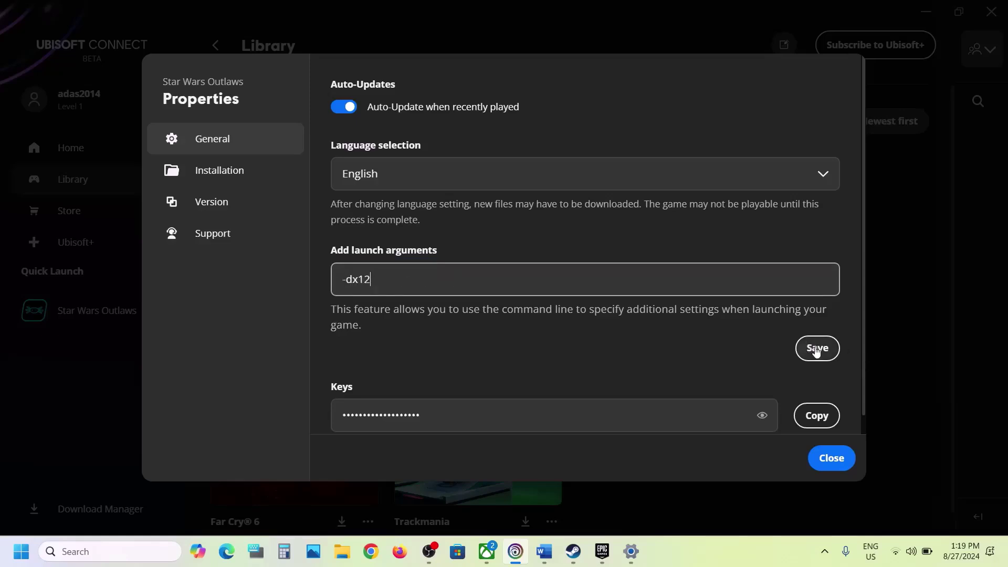
pyautogui.click(817, 349)
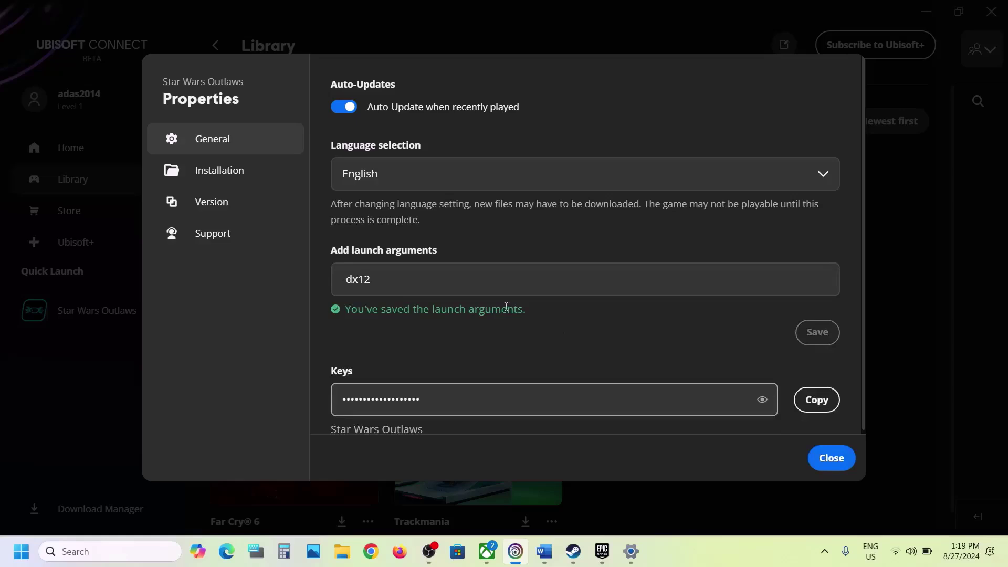
# Clear the launch arguments of Star Wars Outlaws, save the empty field and close the properties
pyautogui.click(422, 281)
pyautogui.doubleClick(349, 278)
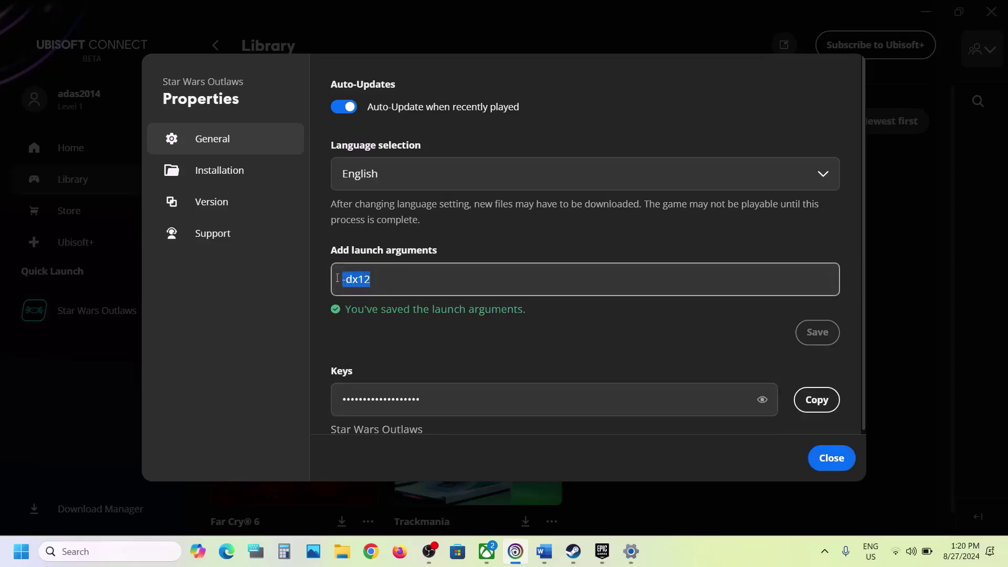
pyautogui.press('BackSpace')
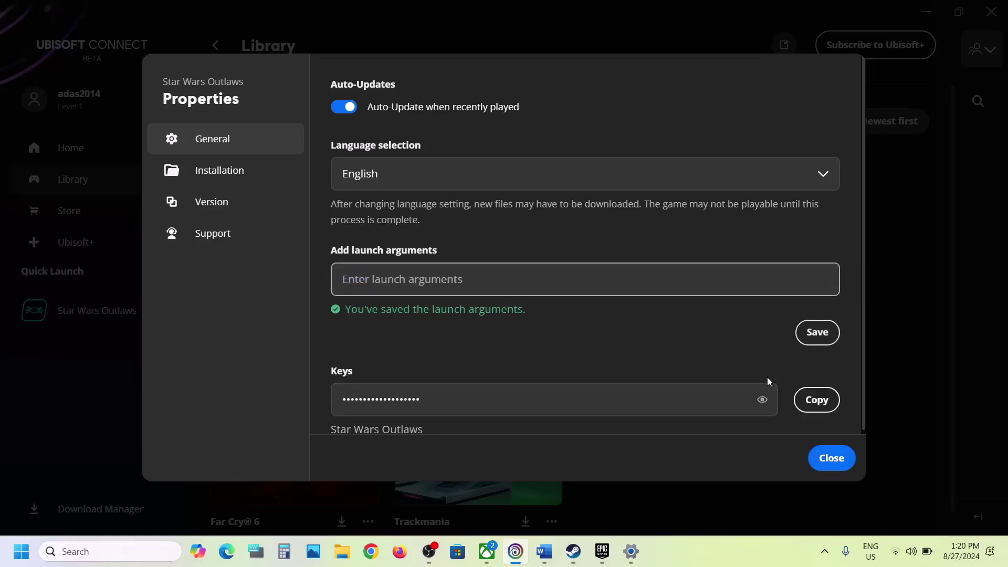
pyautogui.click(815, 335)
pyautogui.click(833, 459)
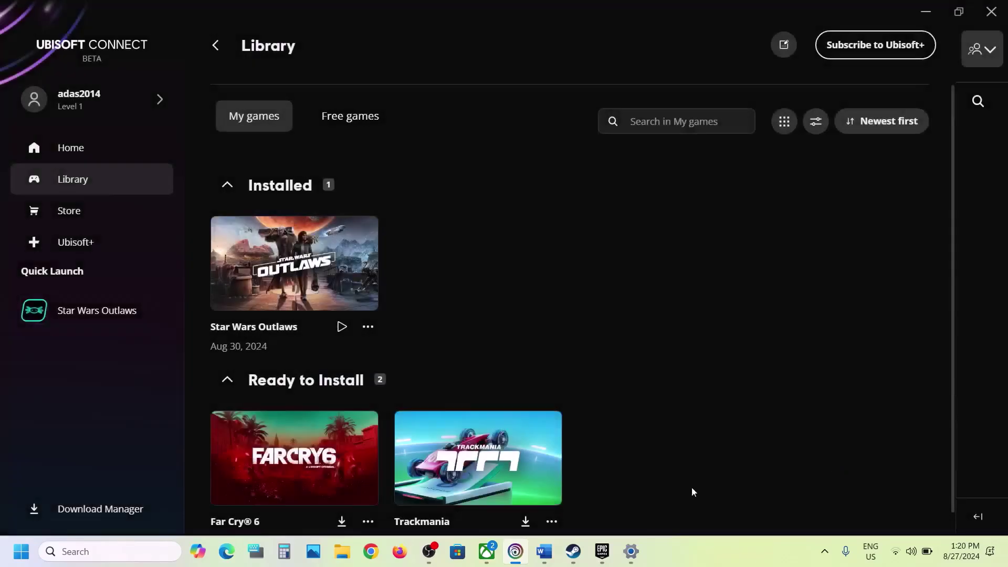
# Copy the Microsoft support link for the Visual C++ downloads from Step 9 of the Word document
pyautogui.click(546, 551)
pyautogui.scroll(-4, 377, 280)
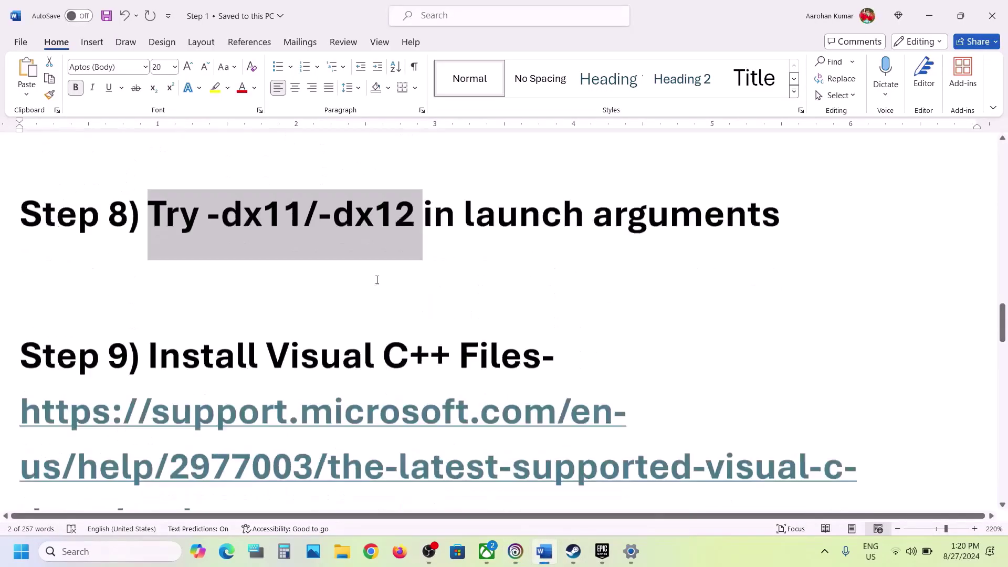
pyautogui.click(231, 436)
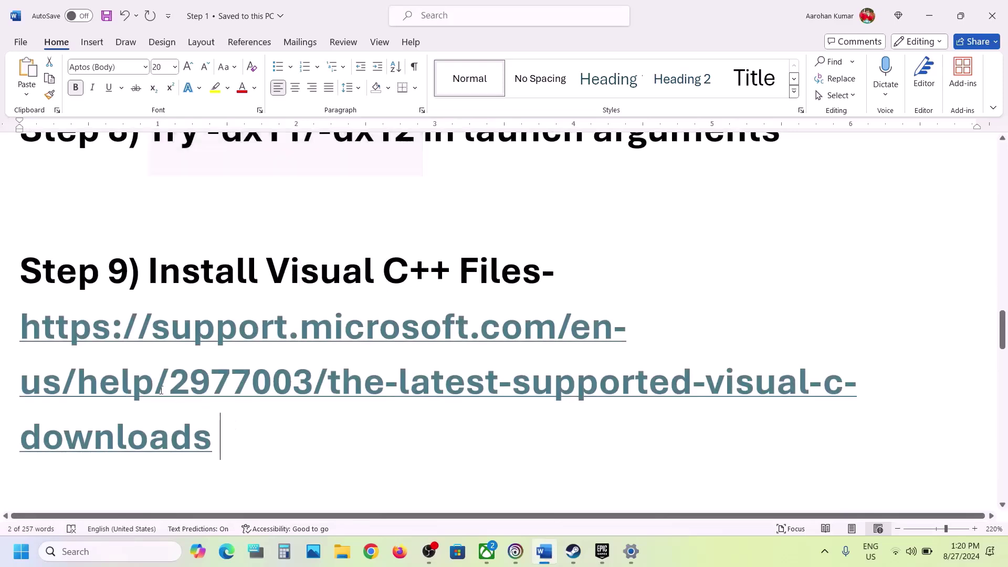
pyautogui.tripleClick(47, 350)
pyautogui.hotkey('ctrl', 'c')
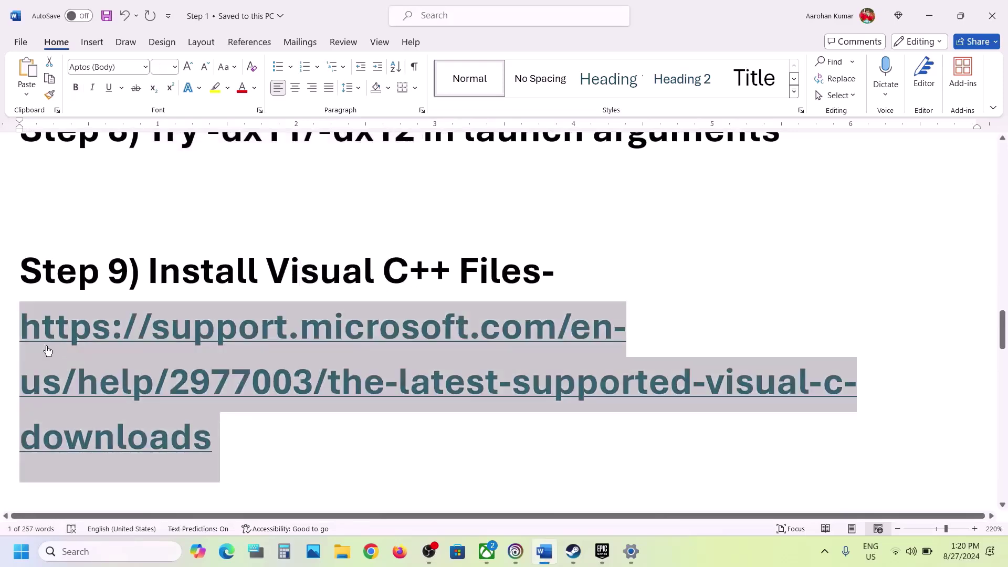
# Open the copied Visual C++ downloads link in Chrome
pyautogui.click(370, 552)
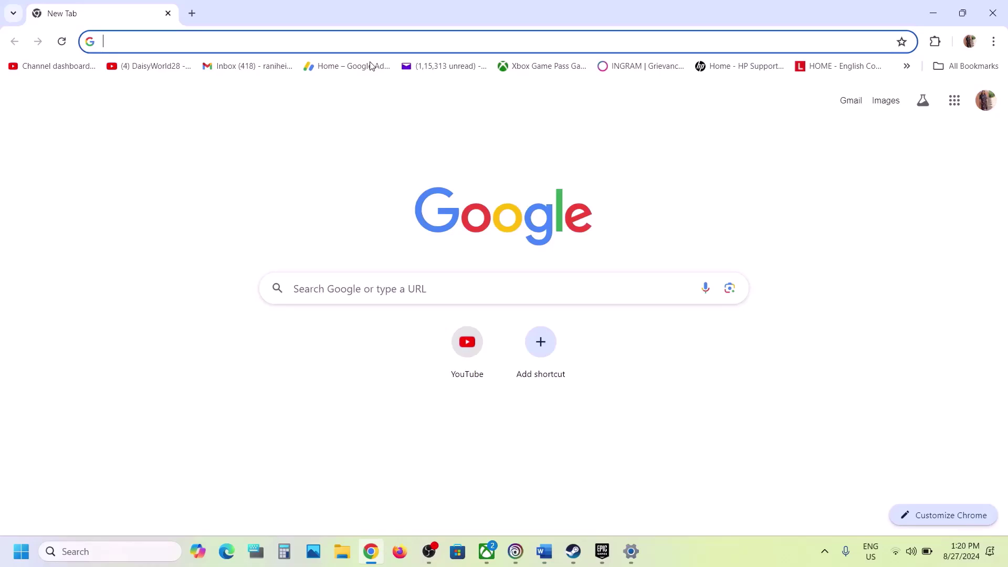
pyautogui.hotkey('ctrl', 'v')
pyautogui.press('Return')
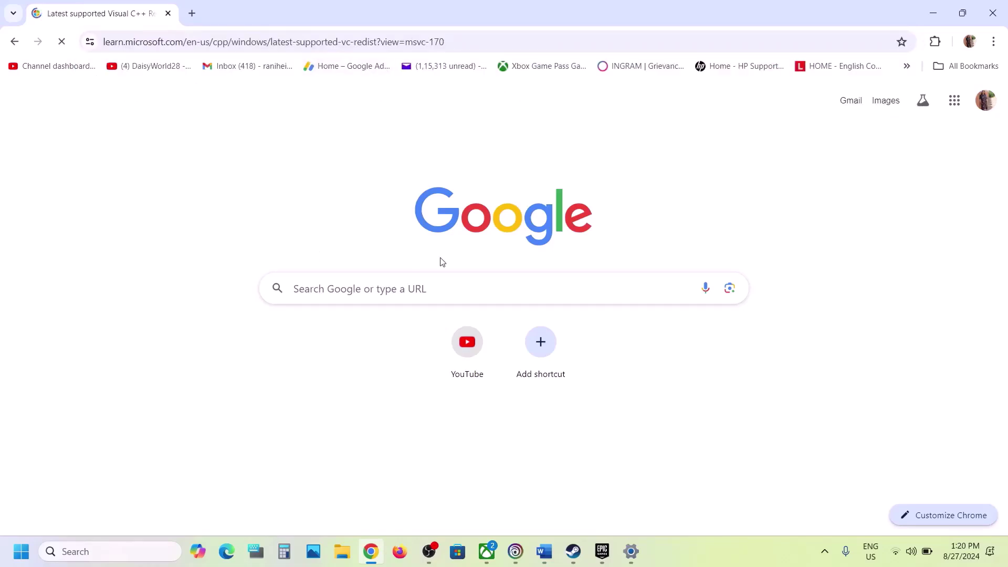
# Download the x86 Visual C++ Redistributable from the latest version table, open the installer and start its repair
pyautogui.scroll(-10, 441, 259)
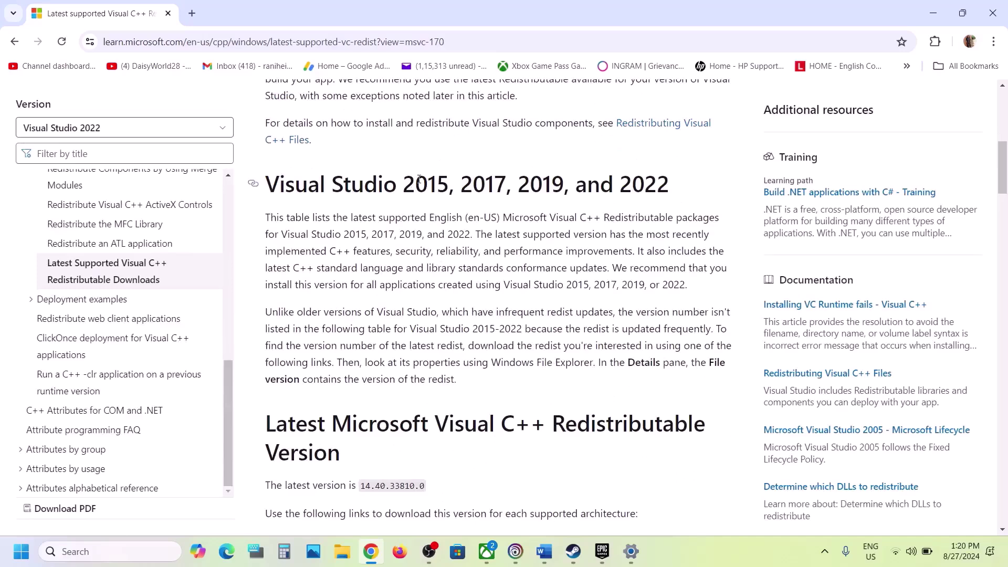
pyautogui.moveTo(419, 178); pyautogui.dragTo(682, 214)
pyautogui.scroll(-5, 370, 338)
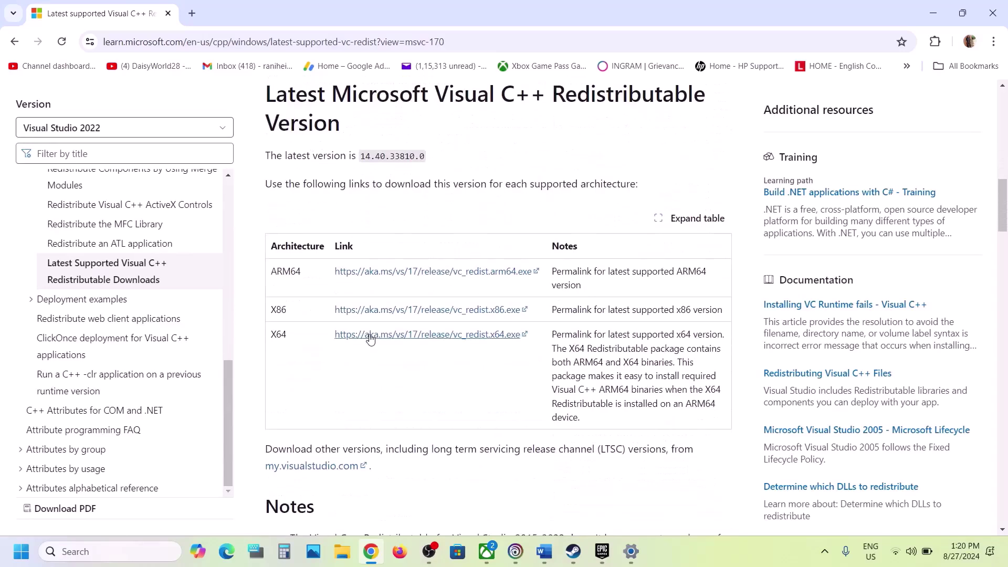
pyautogui.doubleClick(282, 309)
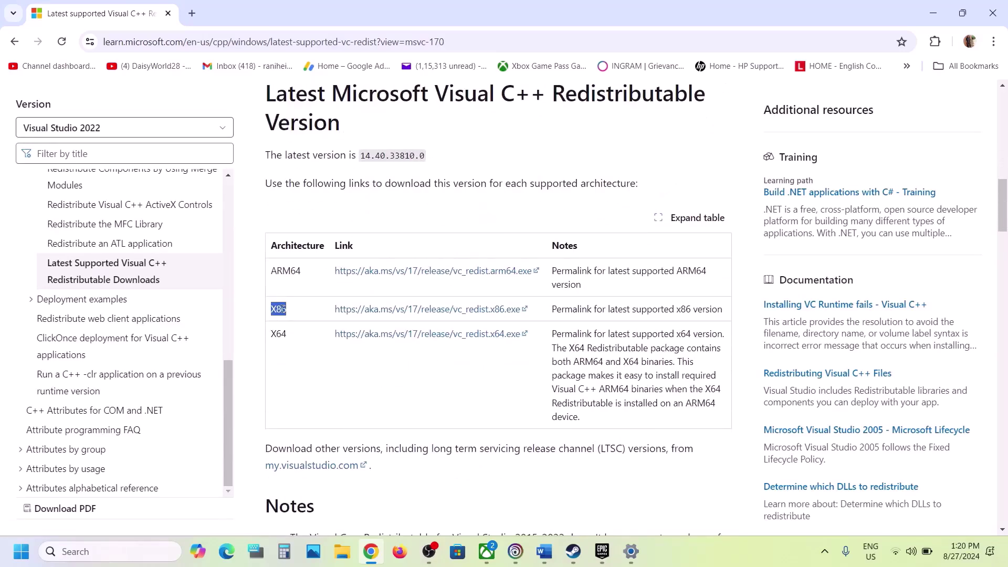
pyautogui.doubleClick(282, 326)
pyautogui.doubleClick(276, 318)
pyautogui.click(448, 314)
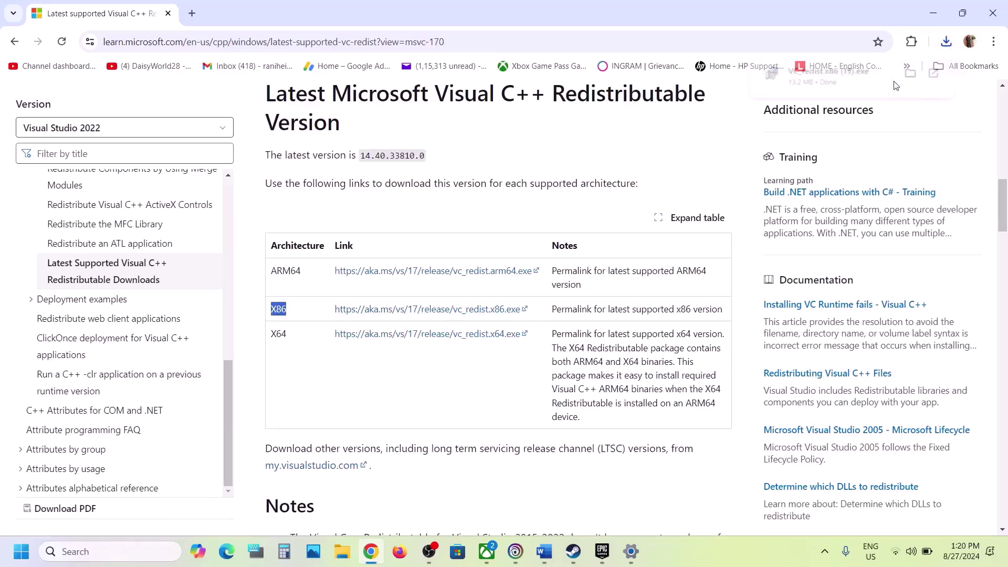
pyautogui.click(819, 71)
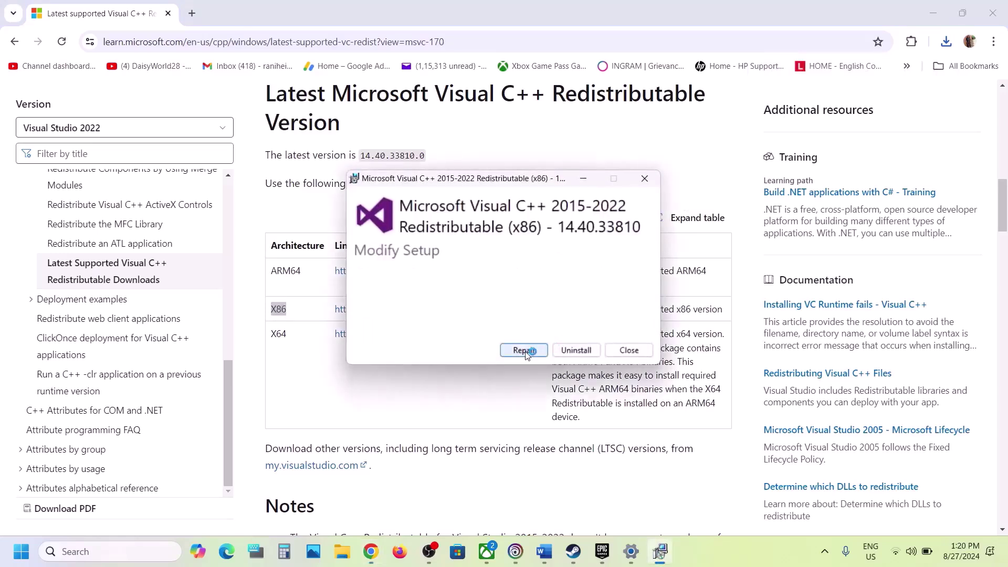
pyautogui.click(524, 350)
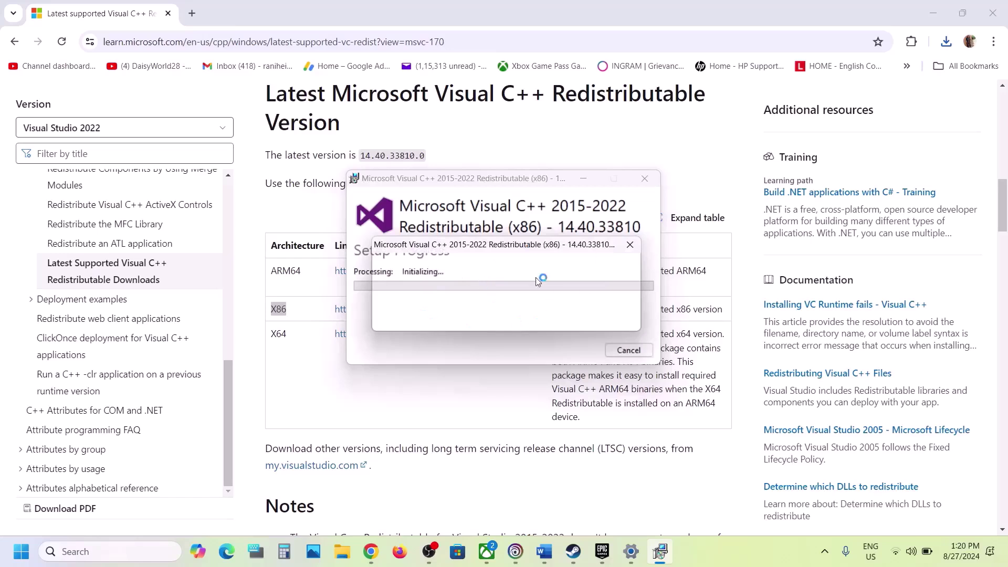
# Download the X64 Visual C++ Redistributable from the same table, open the installer and start its repair
pyautogui.doubleClick(279, 333)
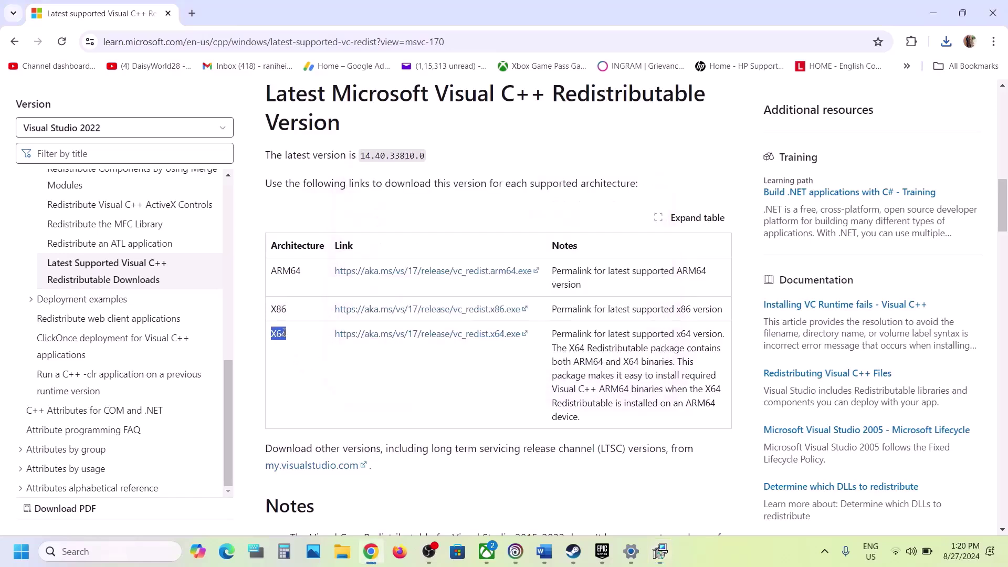
pyautogui.click(398, 341)
pyautogui.click(429, 335)
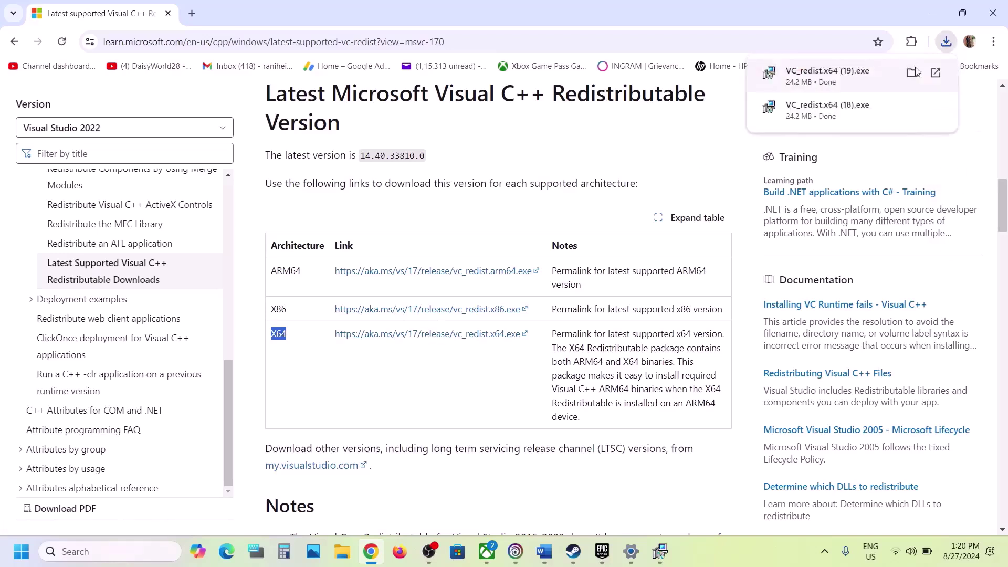
pyautogui.click(853, 85)
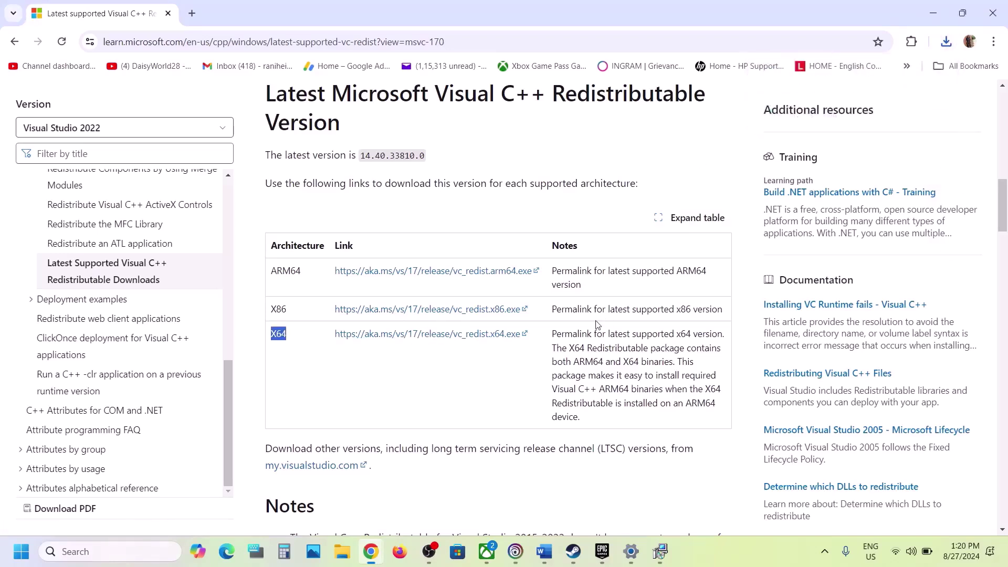
pyautogui.click(523, 350)
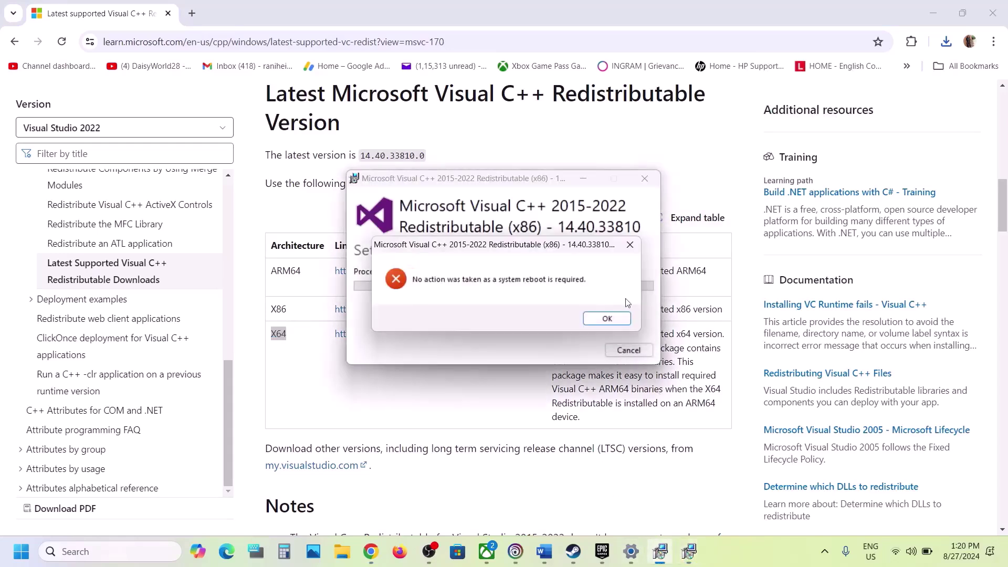
# Dismiss the error dialogs of the x86 and x64 setups, moving the x86 setup window aside
pyautogui.click(605, 318)
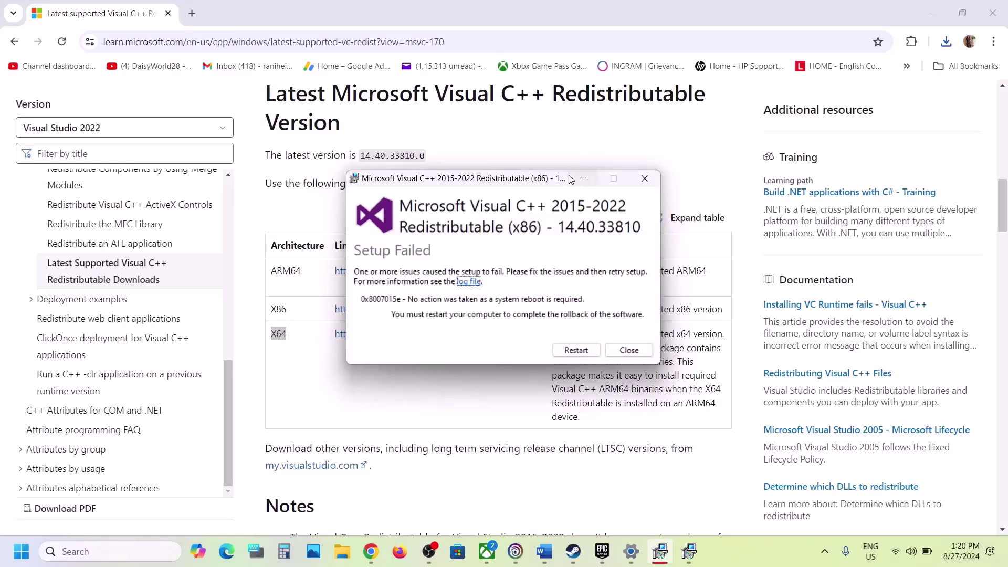
pyautogui.moveTo(455, 181); pyautogui.dragTo(193, 185)
pyautogui.click(542, 289)
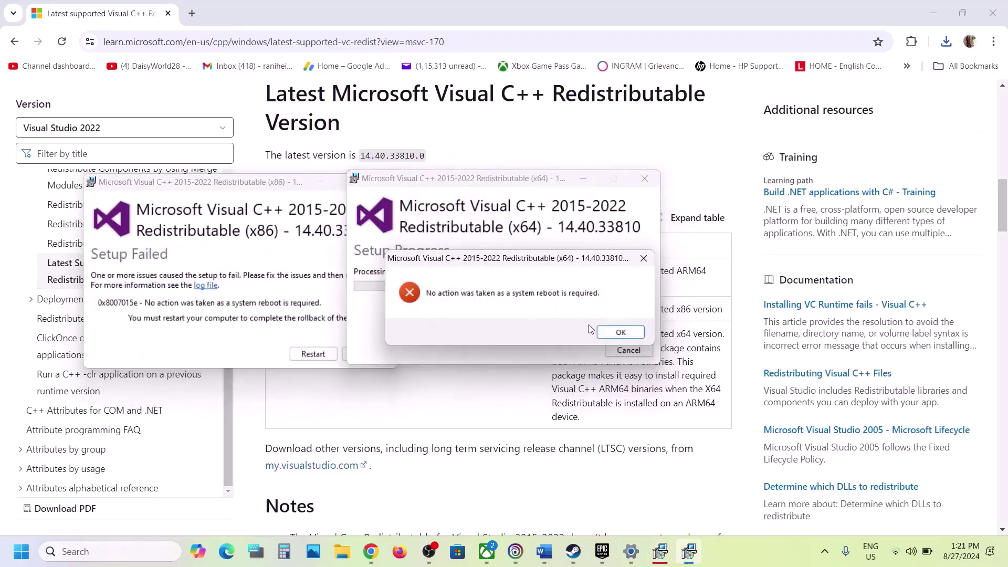
pyautogui.click(620, 332)
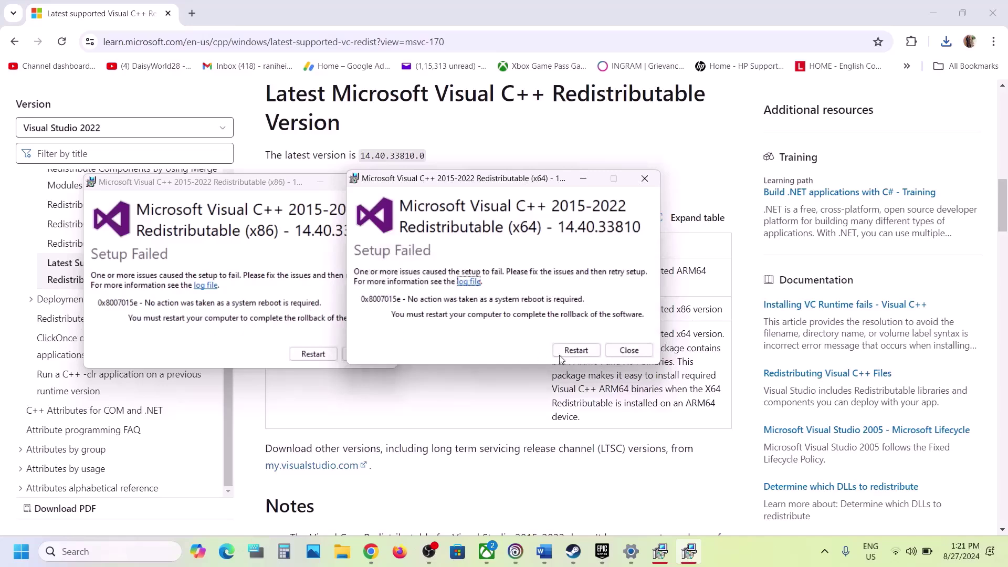
pyautogui.click(586, 355)
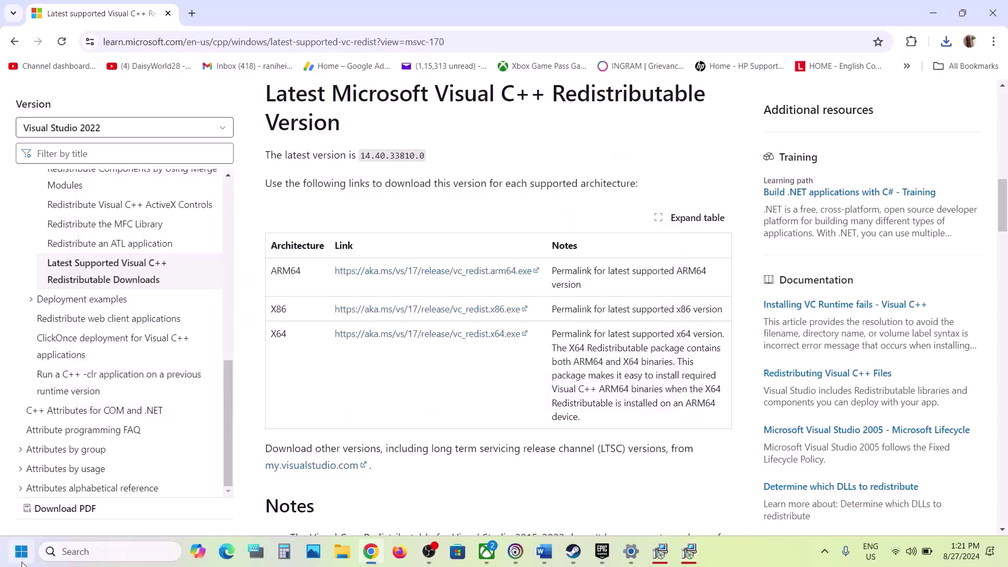
# Show the Restart option among the Windows power options, leaving the computer running
pyautogui.click(22, 560)
pyautogui.click(383, 507)
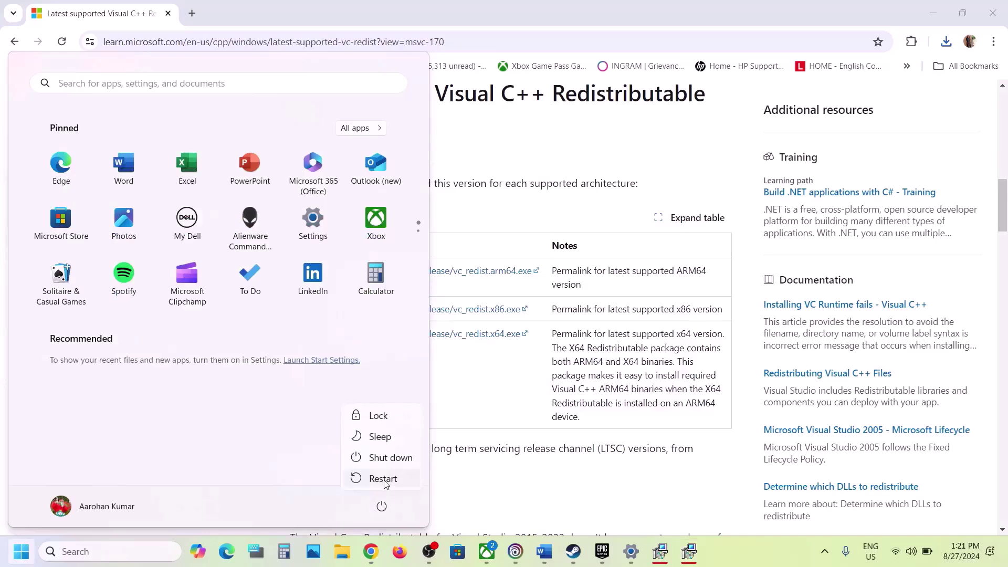
pyautogui.click(520, 489)
# Switch to the Word document and review Step 10 on unplugging extra devices, disconnecting multiple monitors and disabling the overlay
pyautogui.click(516, 551)
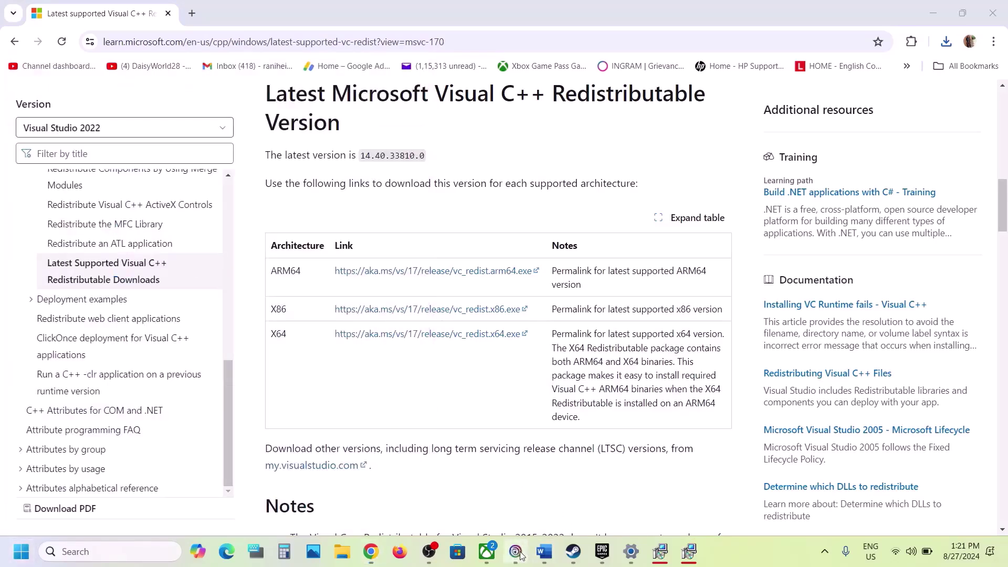
pyautogui.click(544, 551)
pyautogui.scroll(-5, 401, 308)
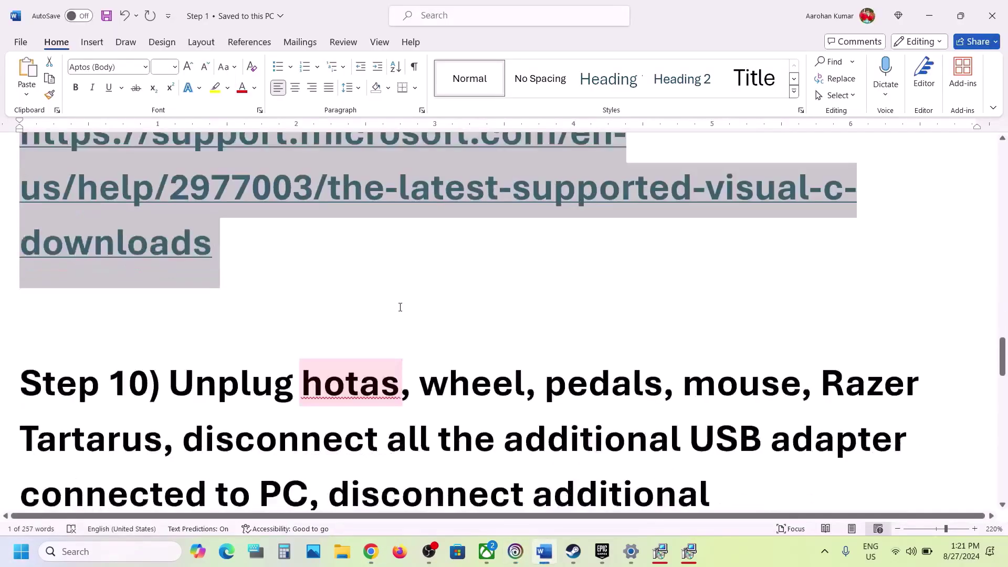
pyautogui.moveTo(175, 288); pyautogui.dragTo(165, 341)
pyautogui.scroll(-2, 167, 347)
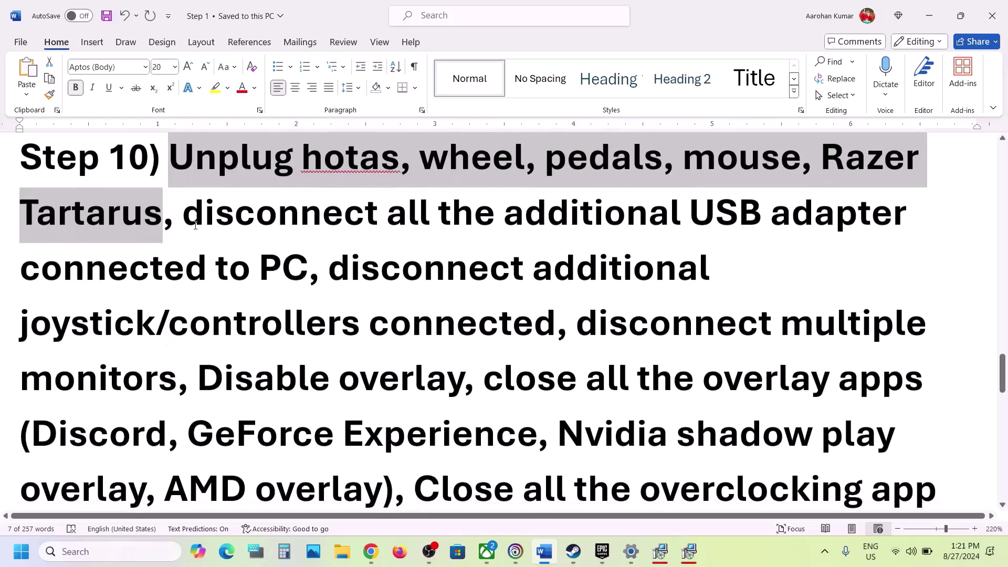
pyautogui.moveTo(195, 223); pyautogui.dragTo(258, 268)
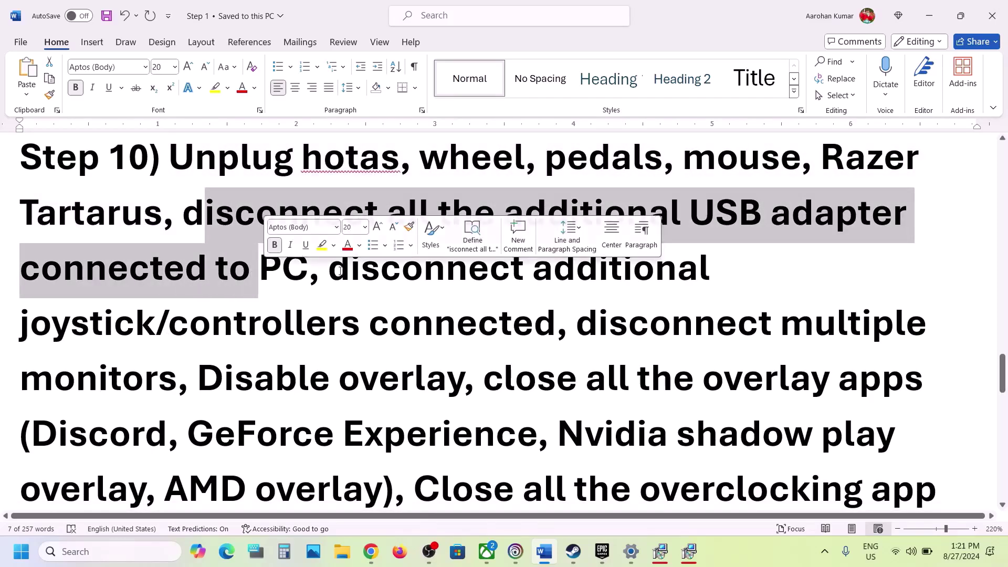
pyautogui.moveTo(342, 271); pyautogui.dragTo(512, 314)
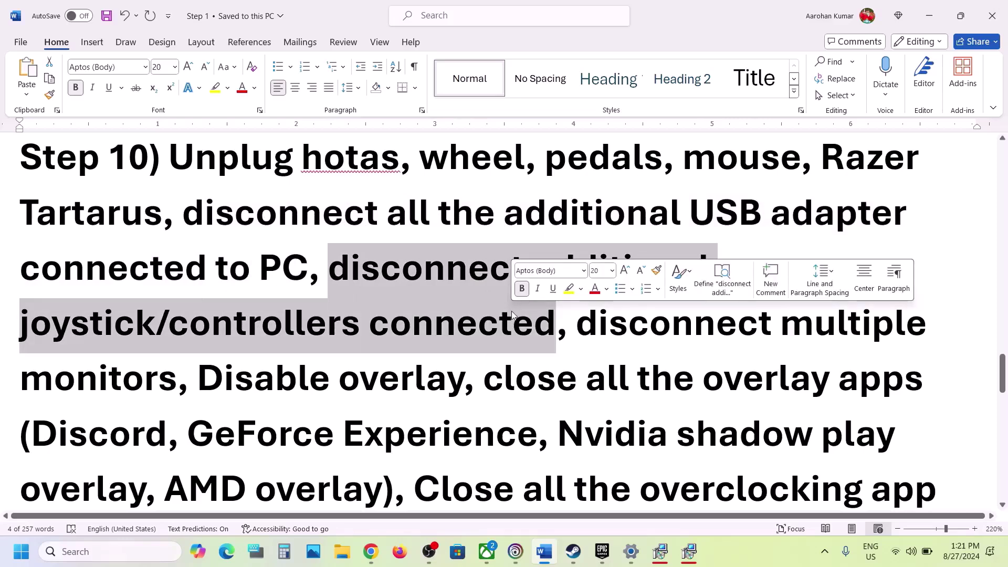
pyautogui.moveTo(583, 323); pyautogui.dragTo(444, 372)
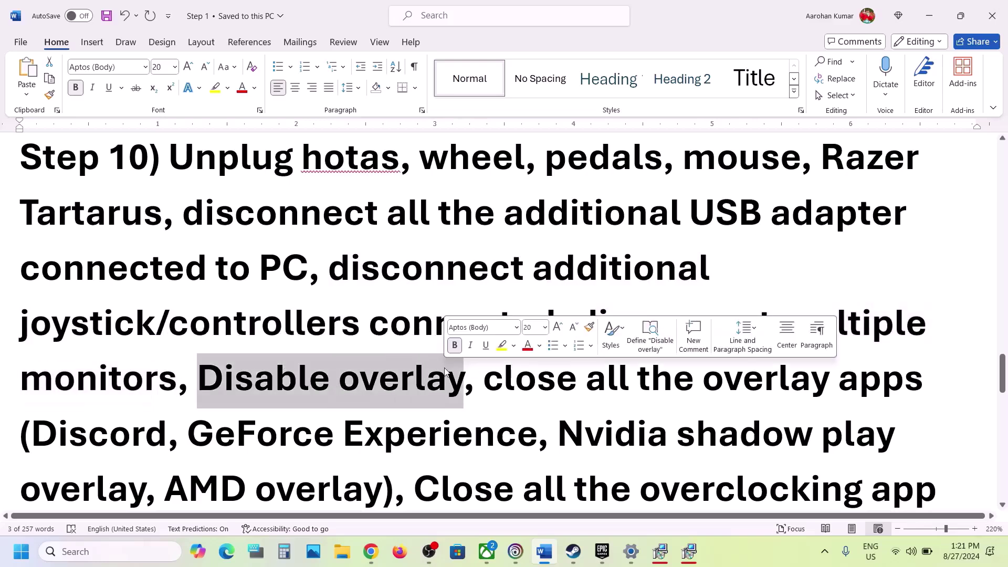
# Switch to Ubisoft Connect, disable the in-game overlay for supported games in its interface settings and close them
pyautogui.click(517, 556)
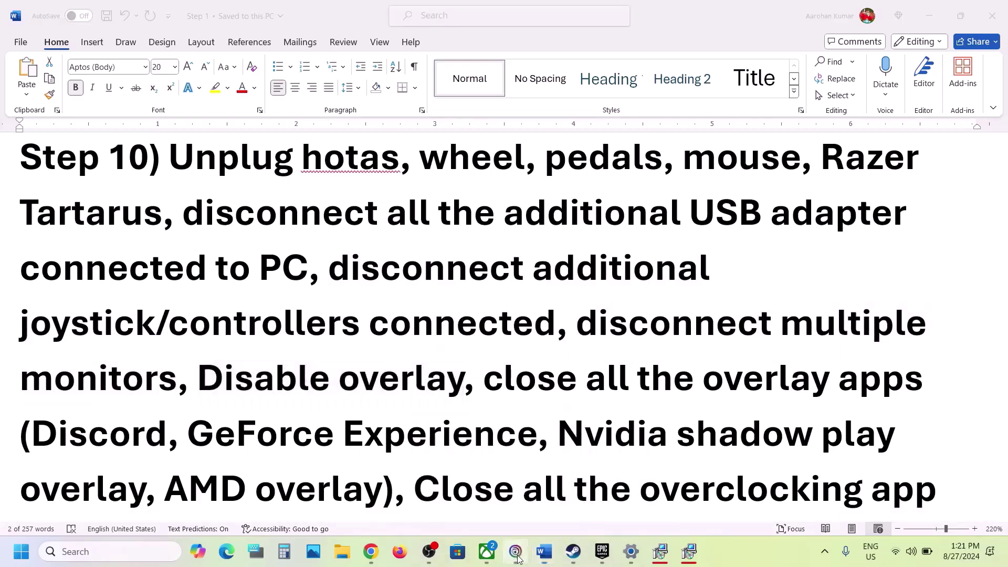
pyautogui.click(98, 109)
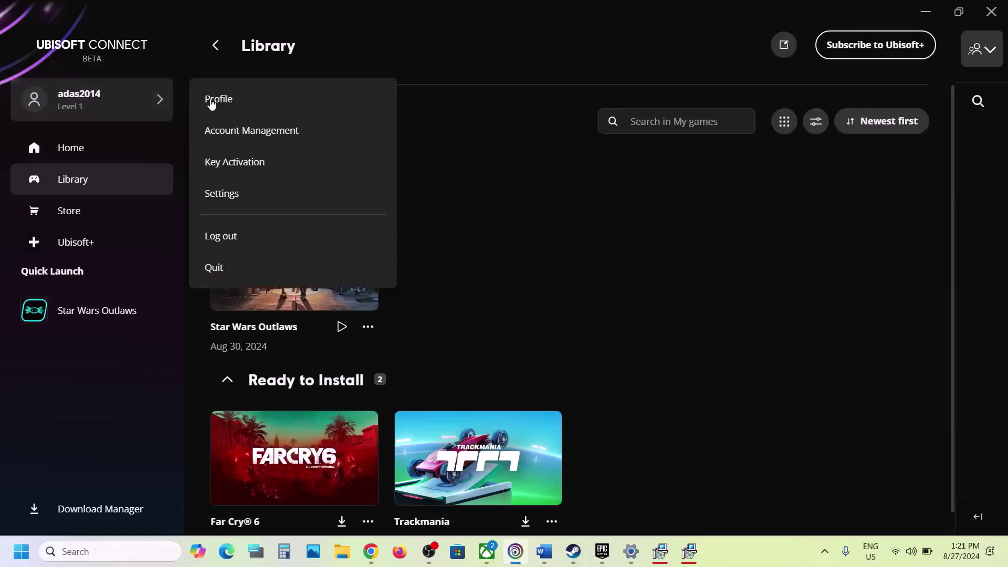
pyautogui.click(252, 194)
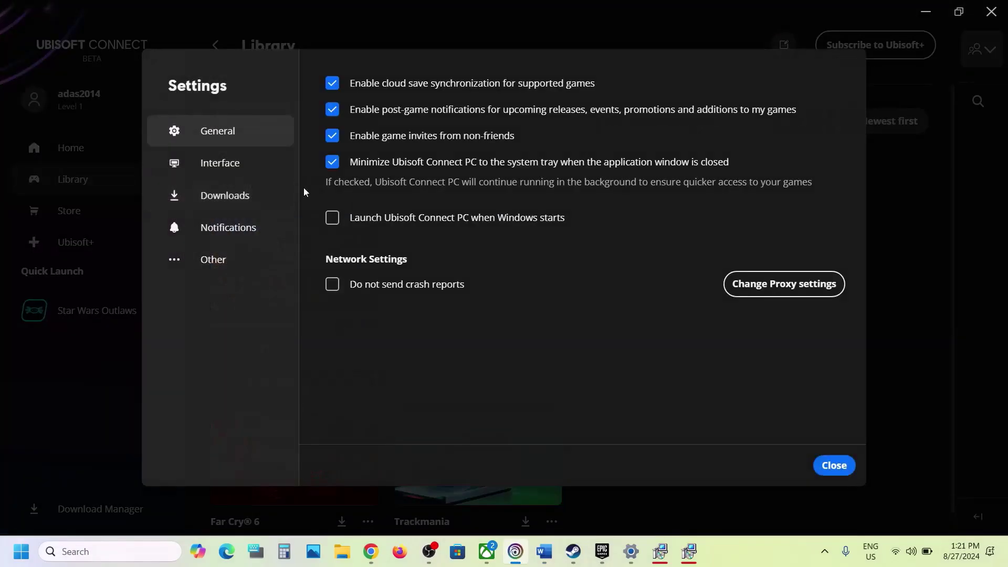
pyautogui.click(244, 168)
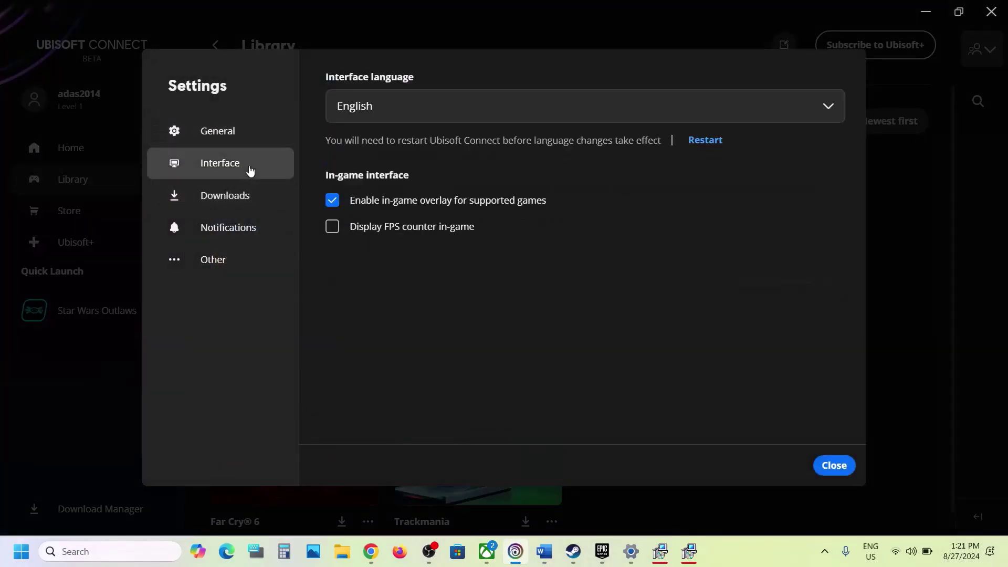
pyautogui.click(334, 204)
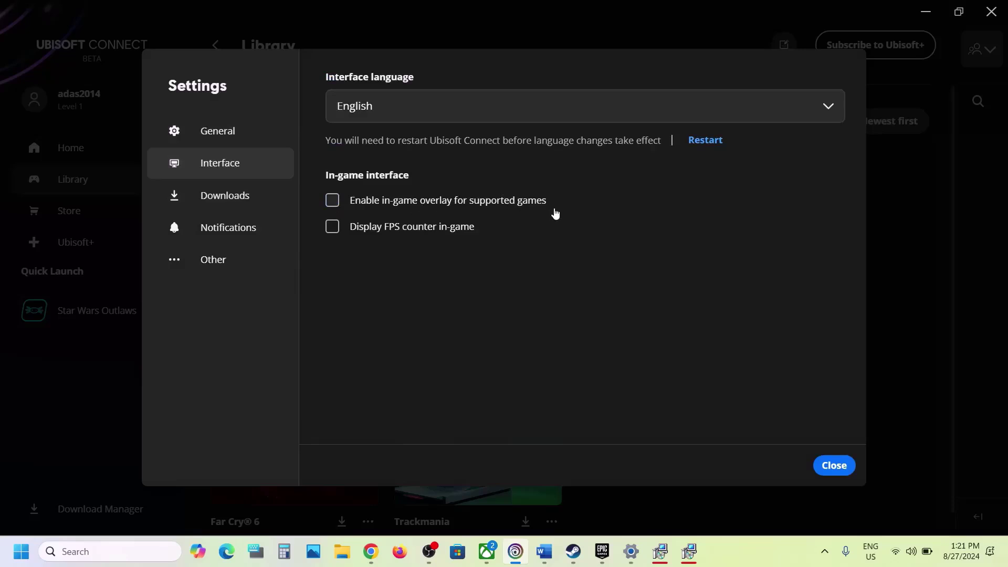
pyautogui.click(834, 466)
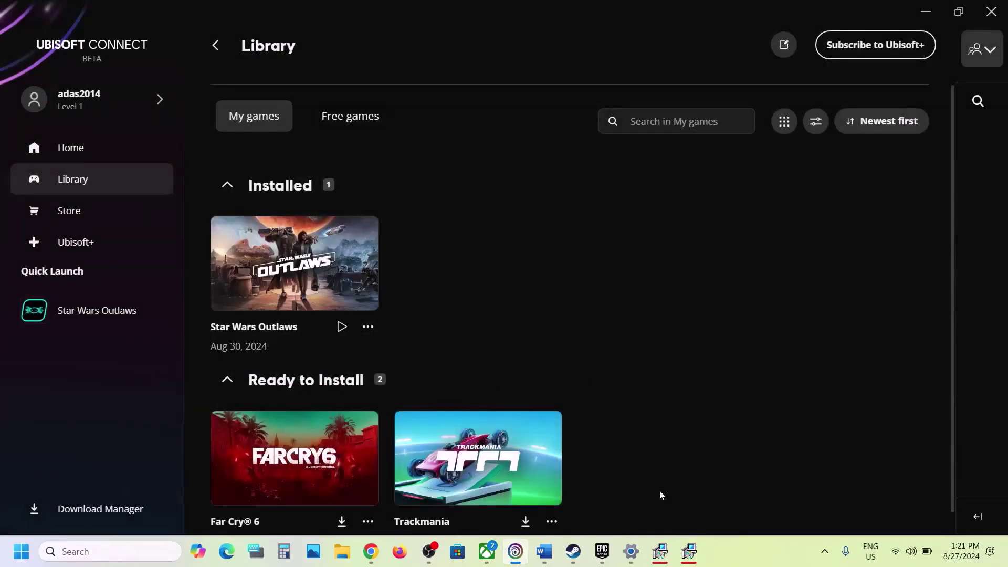
# Return to Step 10 in the Word document and review which overlay and overclocking apps to close
pyautogui.click(546, 552)
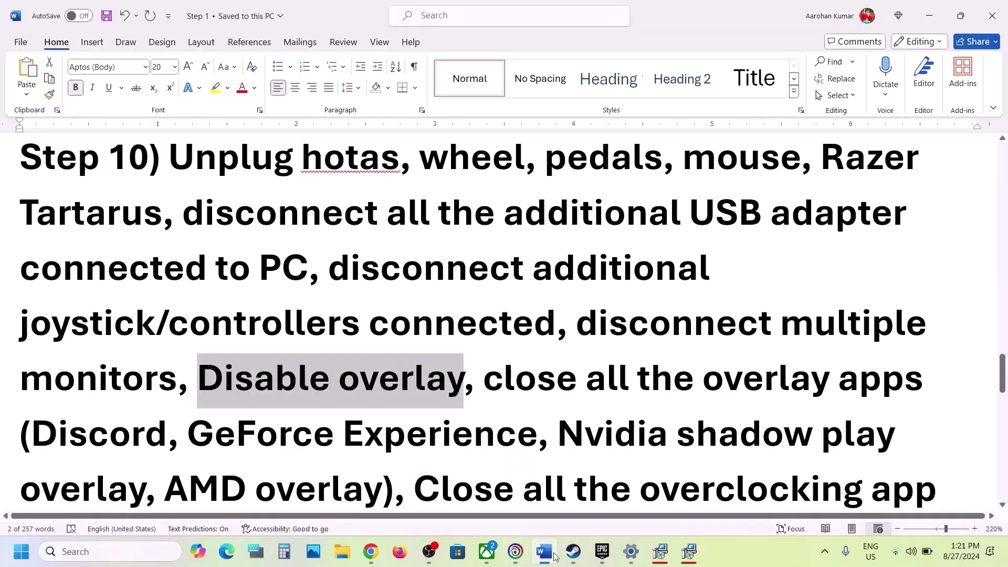
pyautogui.moveTo(489, 378); pyautogui.dragTo(130, 434)
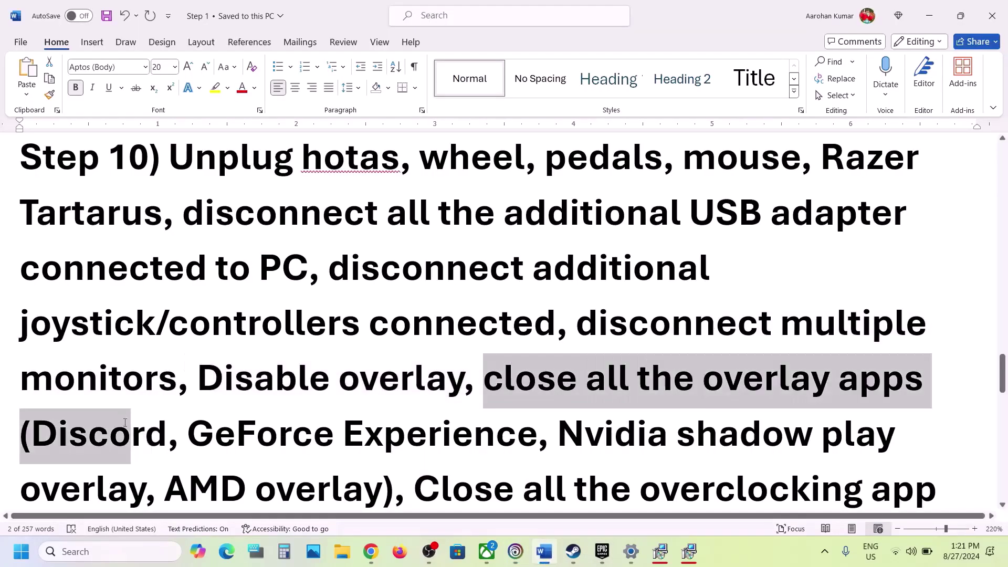
pyautogui.click(131, 434)
pyautogui.scroll(-2, 126, 425)
pyautogui.scroll(-1, 125, 422)
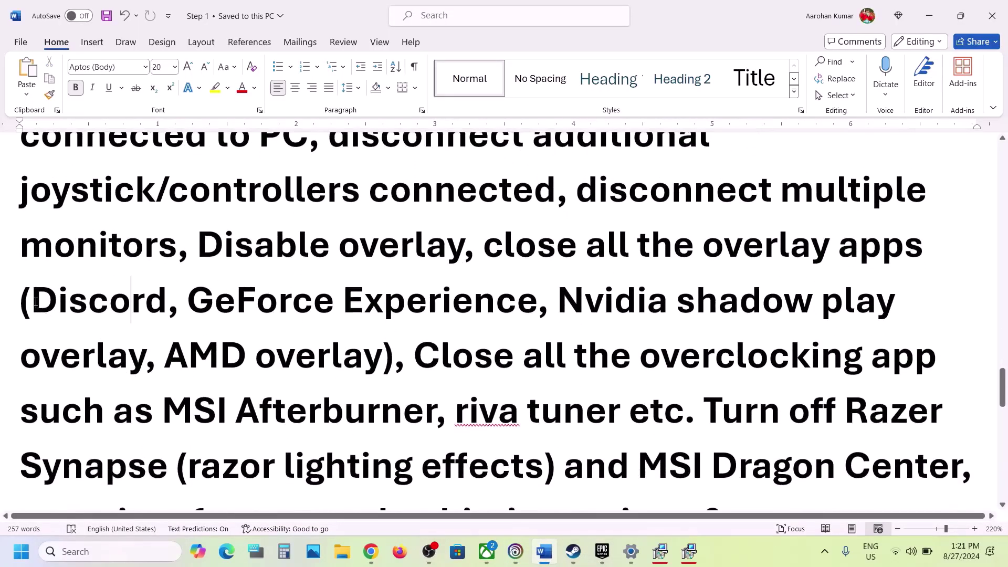
pyautogui.moveTo(193, 298); pyautogui.dragTo(496, 303)
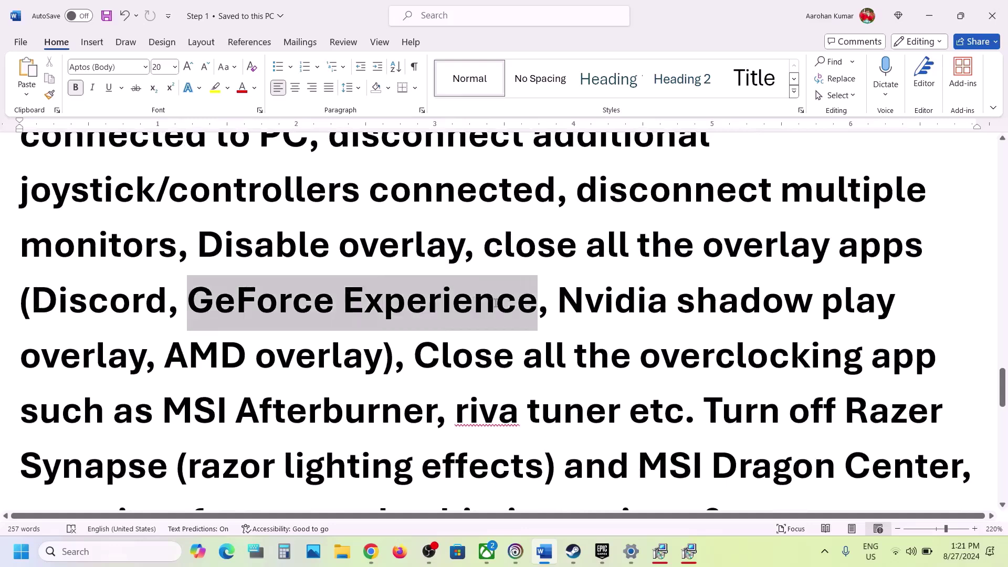
pyautogui.click(496, 303)
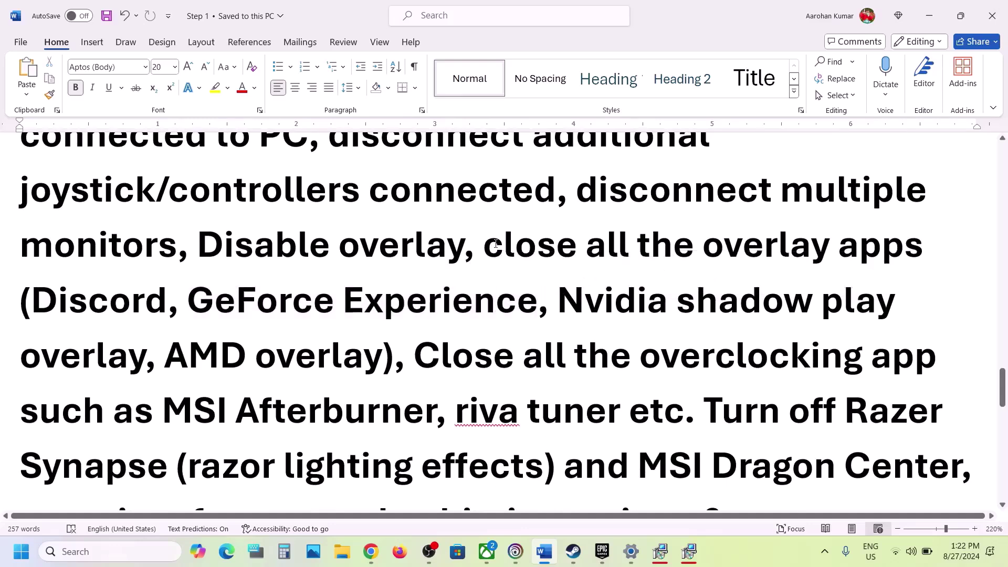
pyautogui.moveTo(504, 245); pyautogui.dragTo(399, 359)
pyautogui.scroll(-3, 399, 359)
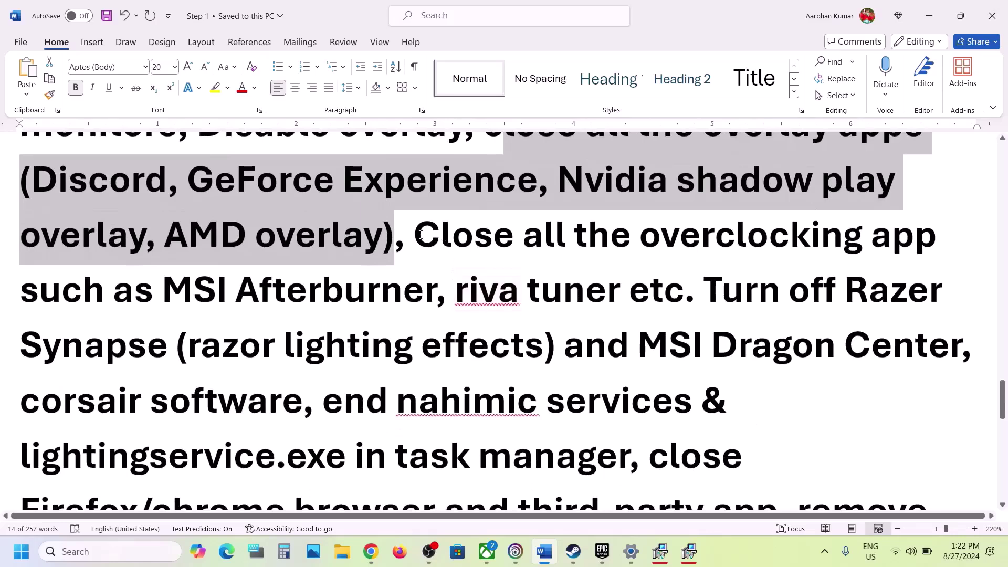
pyautogui.moveTo(414, 234); pyautogui.dragTo(295, 302)
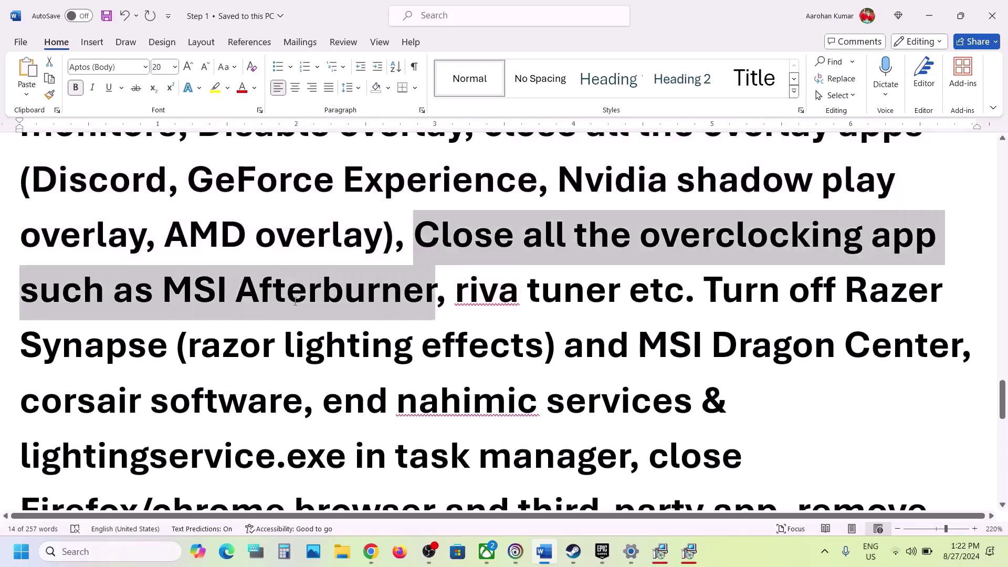
pyautogui.moveTo(411, 294); pyautogui.dragTo(586, 293)
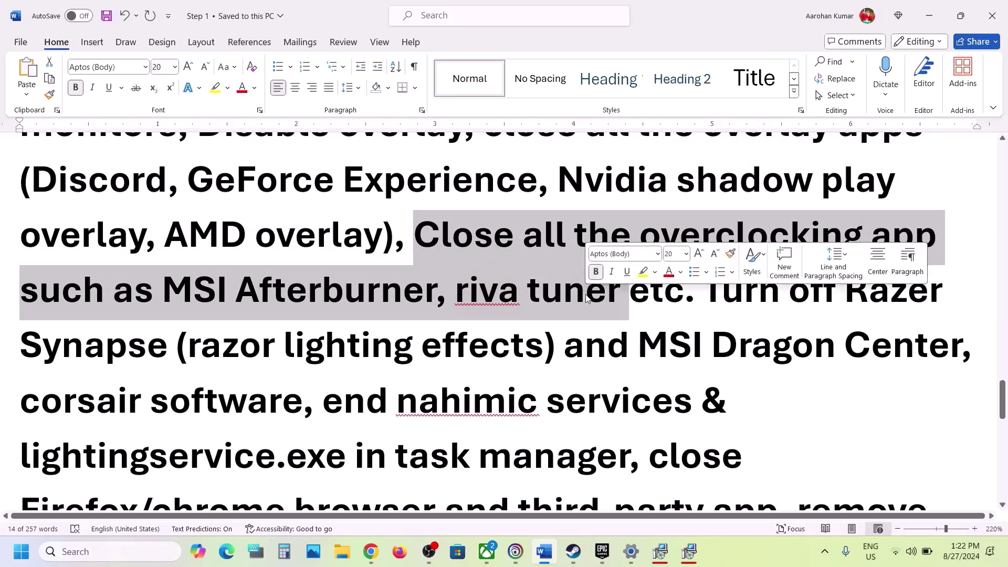
# Review the rest of Step 10 on closing overclocking, lighting, browser and third-party apps and removing the undervolt
pyautogui.click(585, 291)
pyautogui.doubleClick(645, 236)
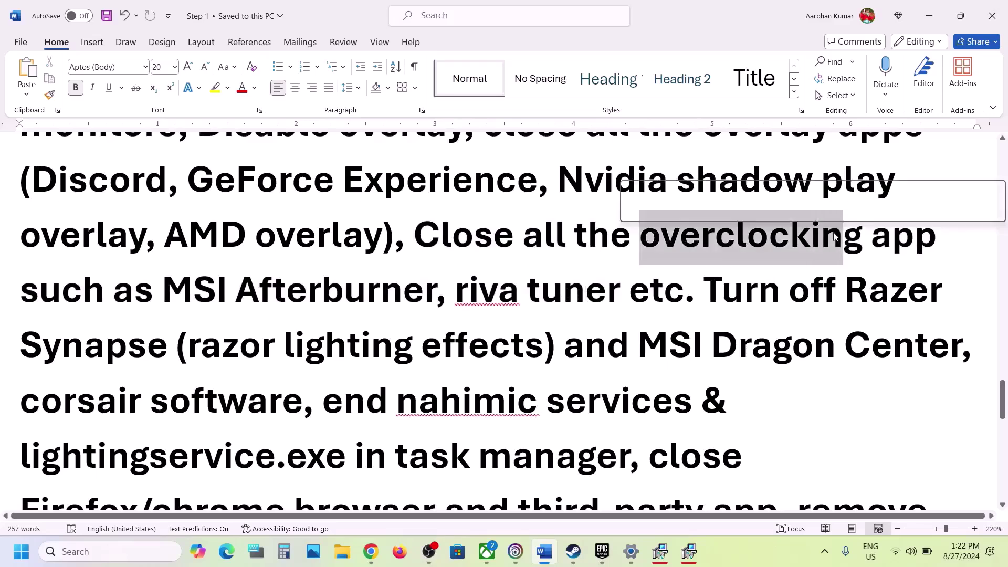
pyautogui.click(705, 288)
pyautogui.moveTo(758, 288); pyautogui.dragTo(624, 450)
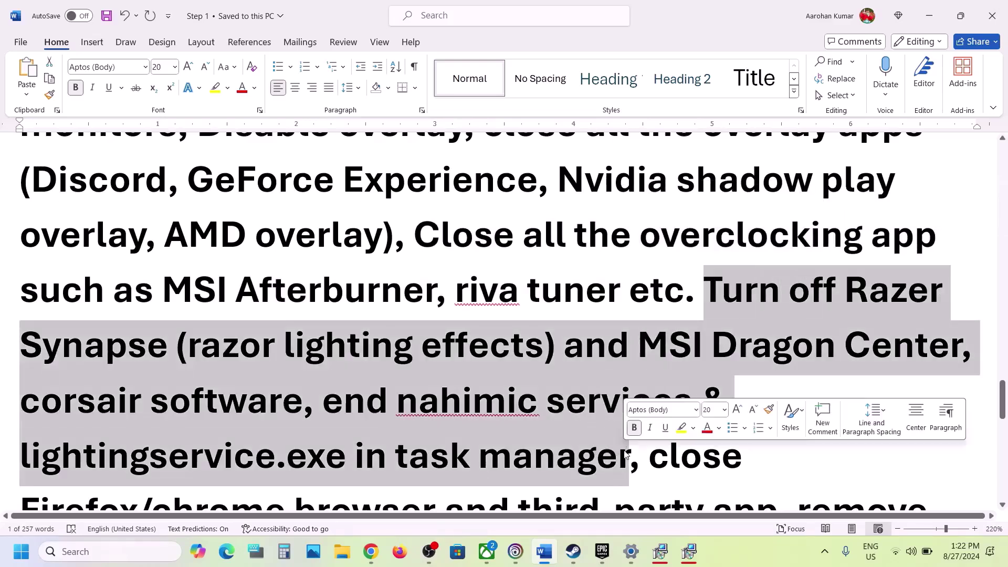
pyautogui.scroll(-3, 624, 450)
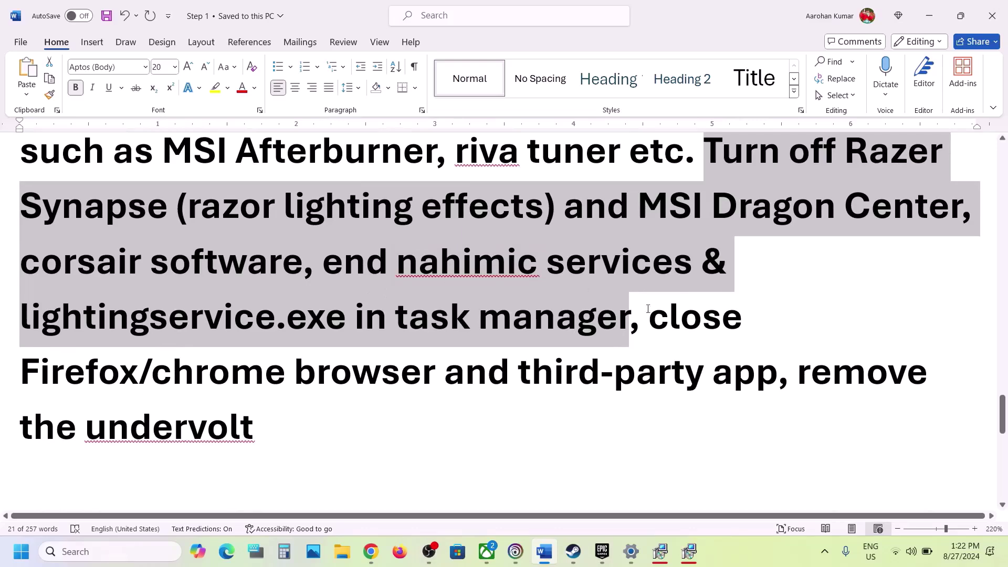
pyautogui.moveTo(658, 319); pyautogui.dragTo(601, 374)
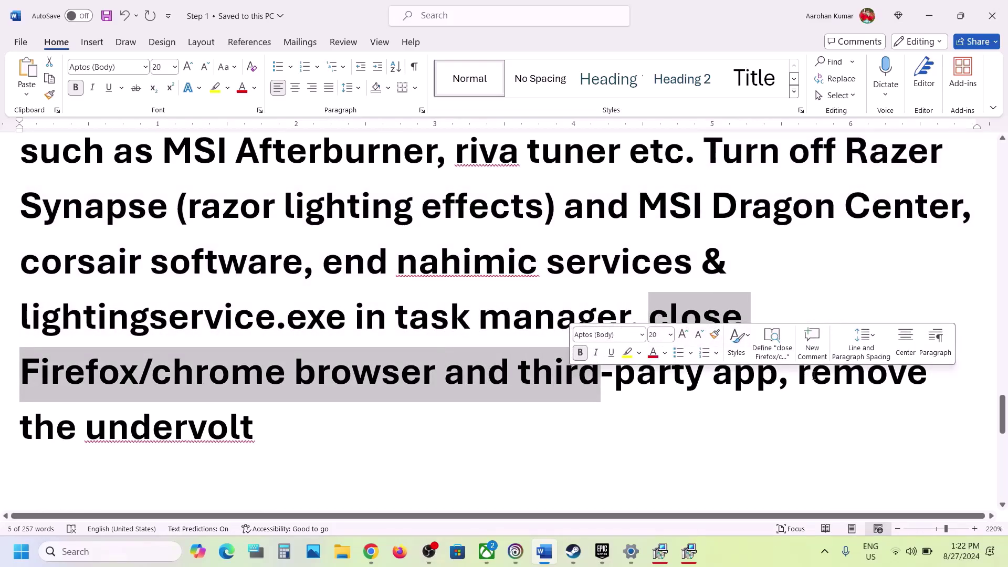
pyautogui.moveTo(810, 374); pyautogui.dragTo(880, 408)
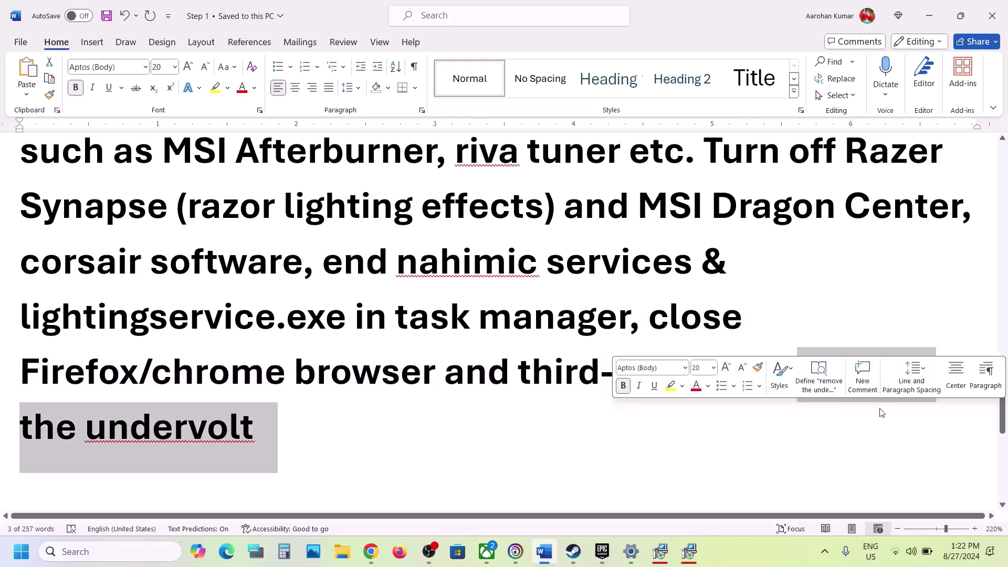
# Check the Ubisoft Connect library briefly, return to the Word document and review Step 11 on increasing the virtual memory
pyautogui.click(744, 547)
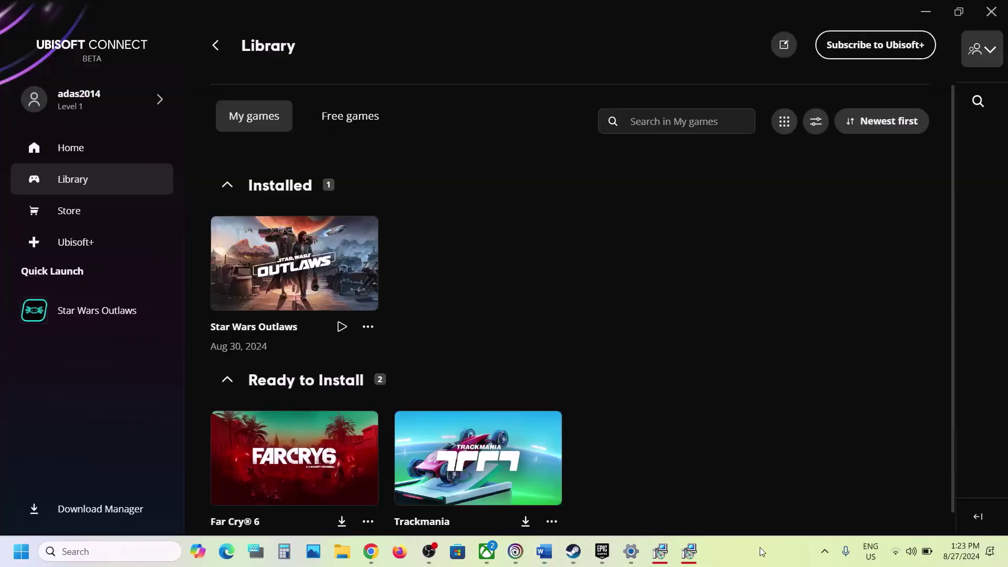
pyautogui.click(545, 551)
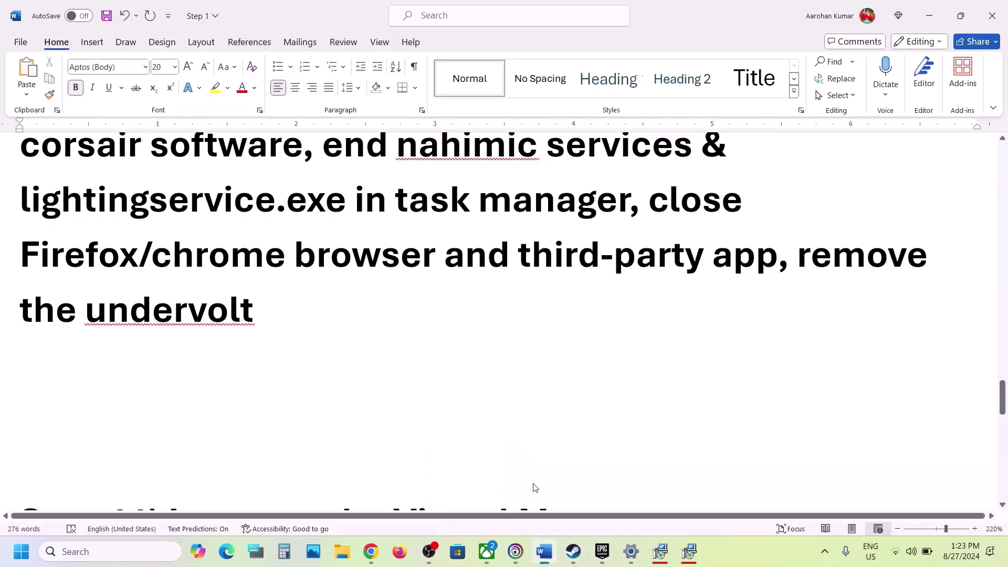
pyautogui.scroll(-5, 321, 335)
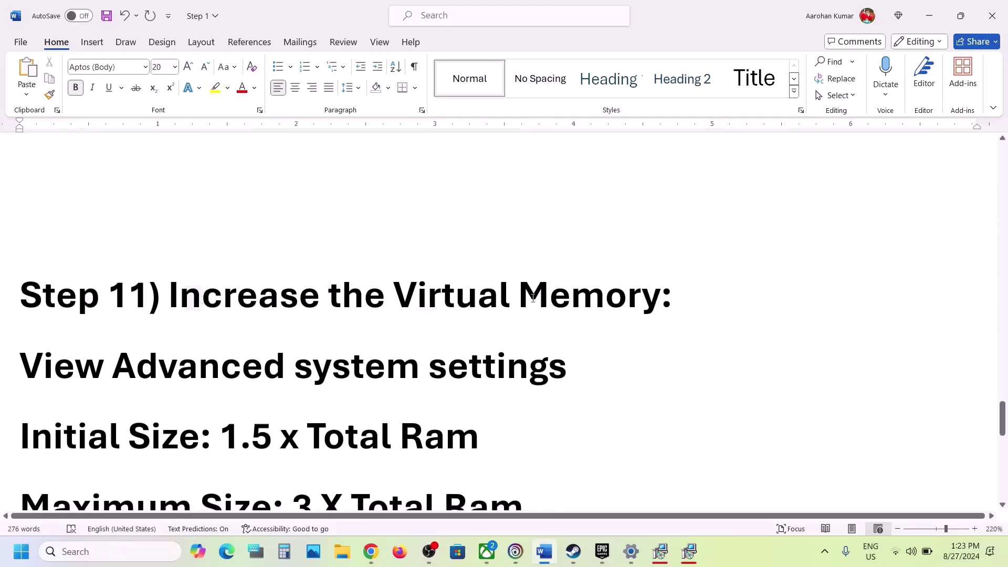
pyautogui.moveTo(533, 297); pyautogui.dragTo(607, 306)
pyautogui.click(751, 564)
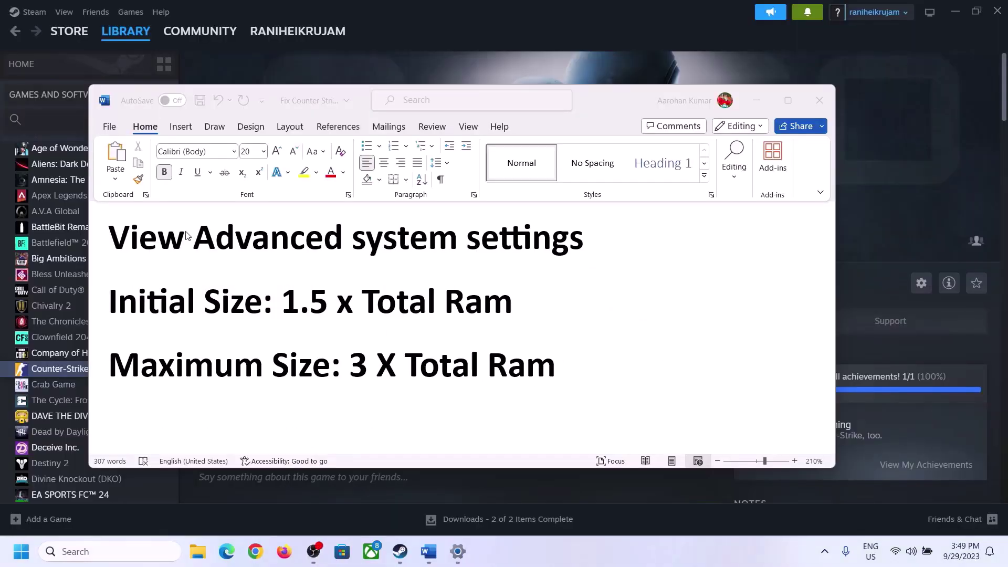
# Copy "View Advanced system settings" from the Word document, search Windows for it and open the matching Control Panel result
pyautogui.click(121, 243)
pyautogui.moveTo(183, 250); pyautogui.dragTo(563, 248)
pyautogui.hotkey('ctrl', 'c')
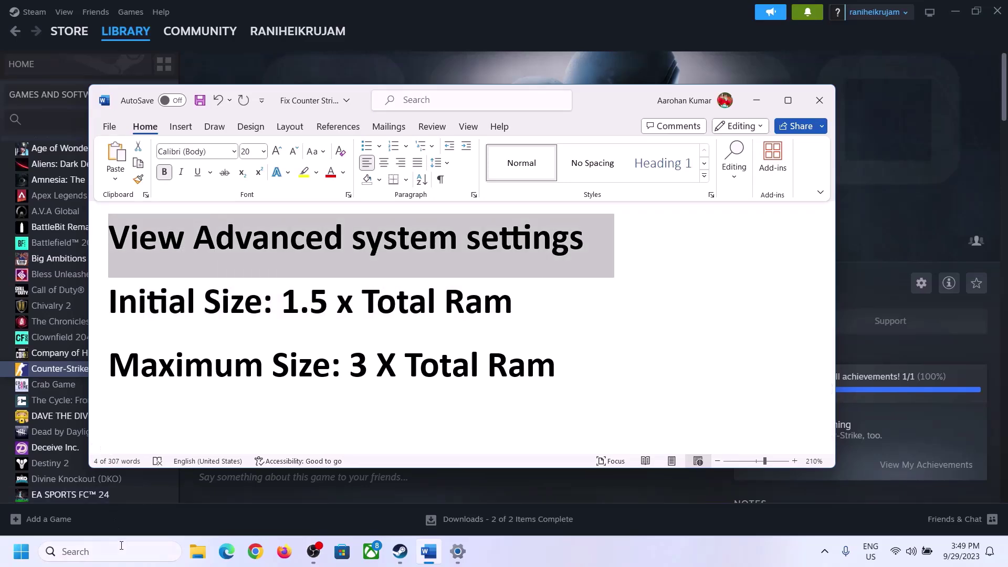
pyautogui.click(118, 551)
pyautogui.hotkey('ctrl', 'v')
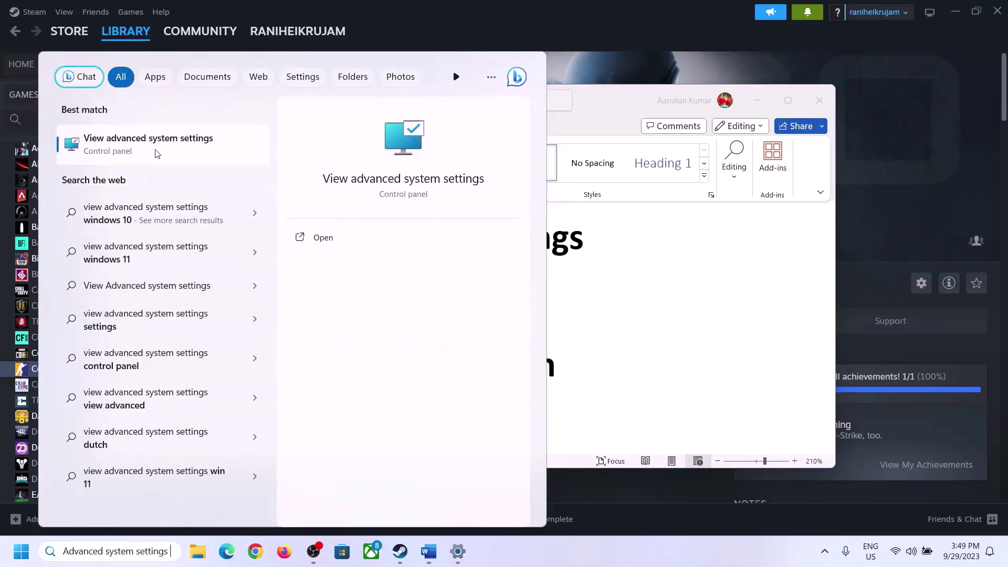
pyautogui.click(141, 152)
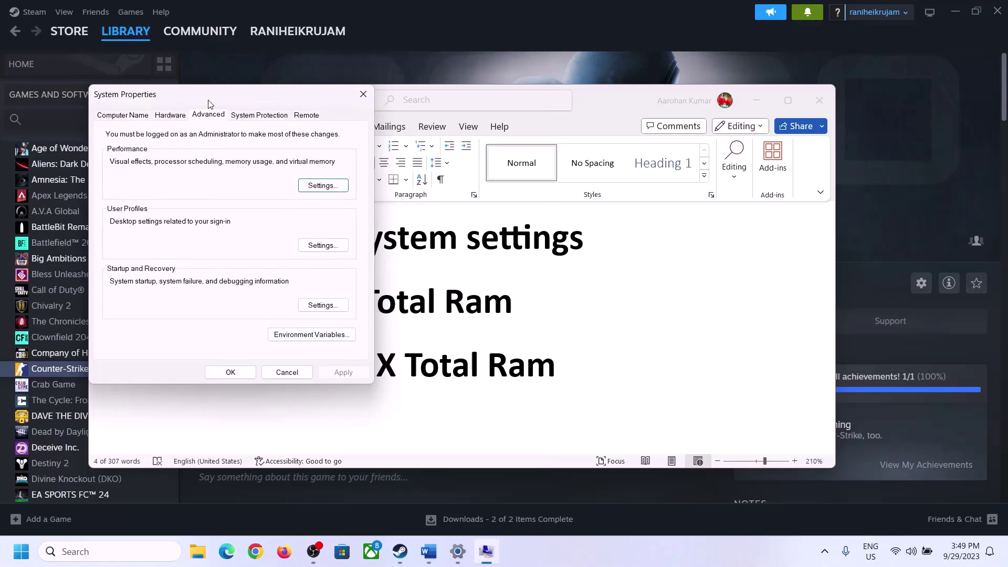
# Move System Properties clear of the notes and open the Virtual Memory settings from the advanced performance options
pyautogui.moveTo(210, 102); pyautogui.dragTo(452, 182)
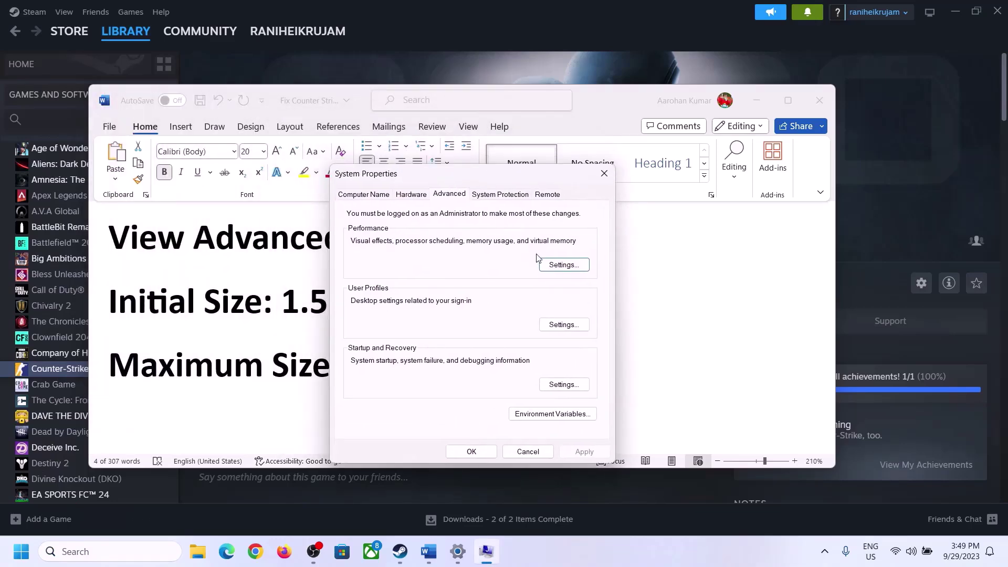
pyautogui.click(564, 267)
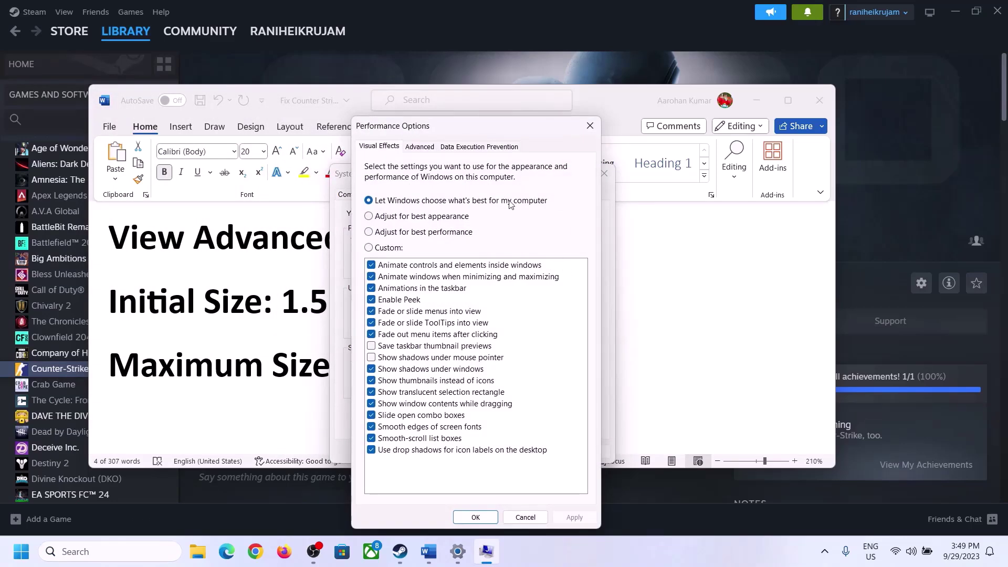
pyautogui.click(424, 148)
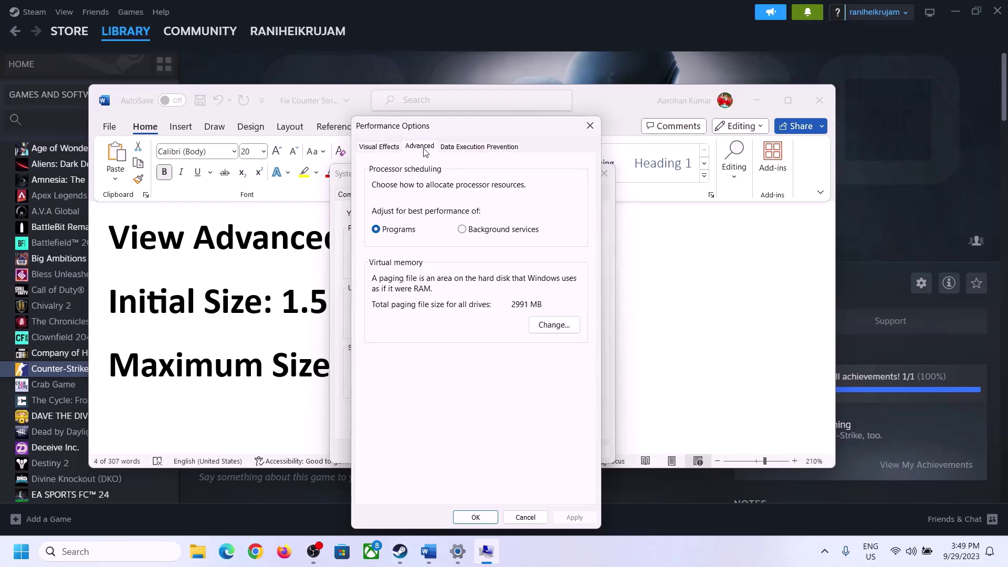
pyautogui.click(556, 325)
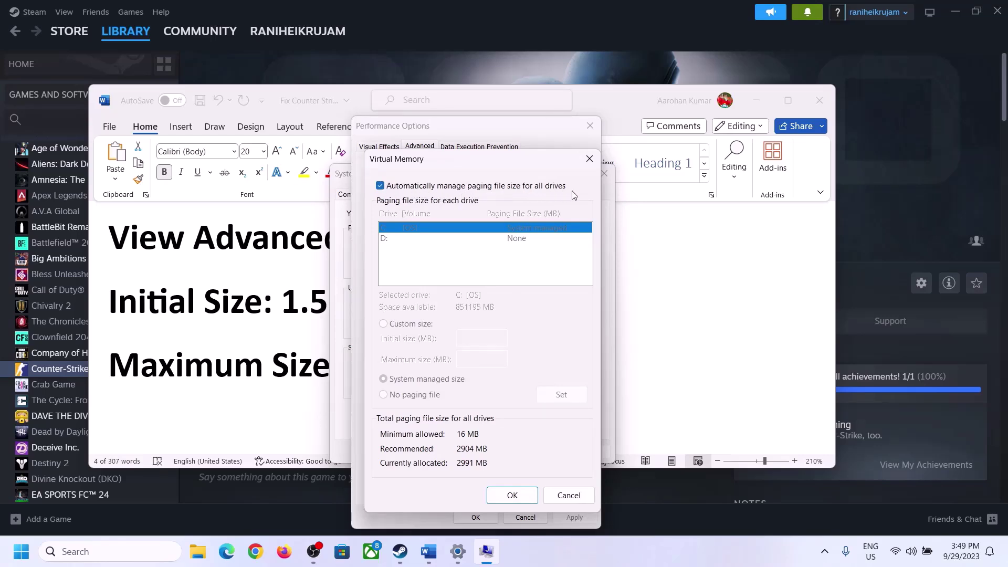
# Turn off automatic paging file management, choose a custom size for drive C: and consult the Initial Size formula in Word
pyautogui.click(380, 186)
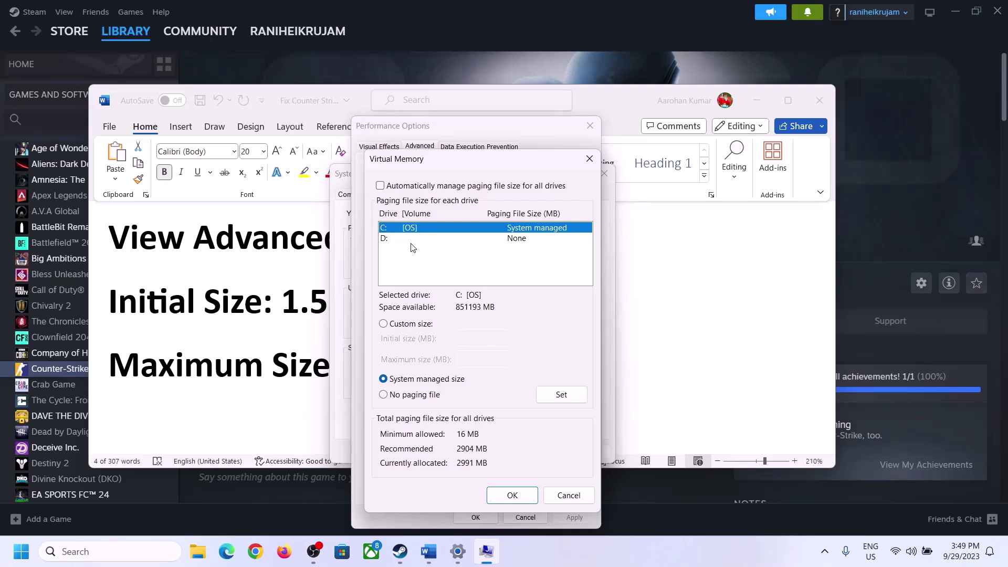
pyautogui.click(384, 325)
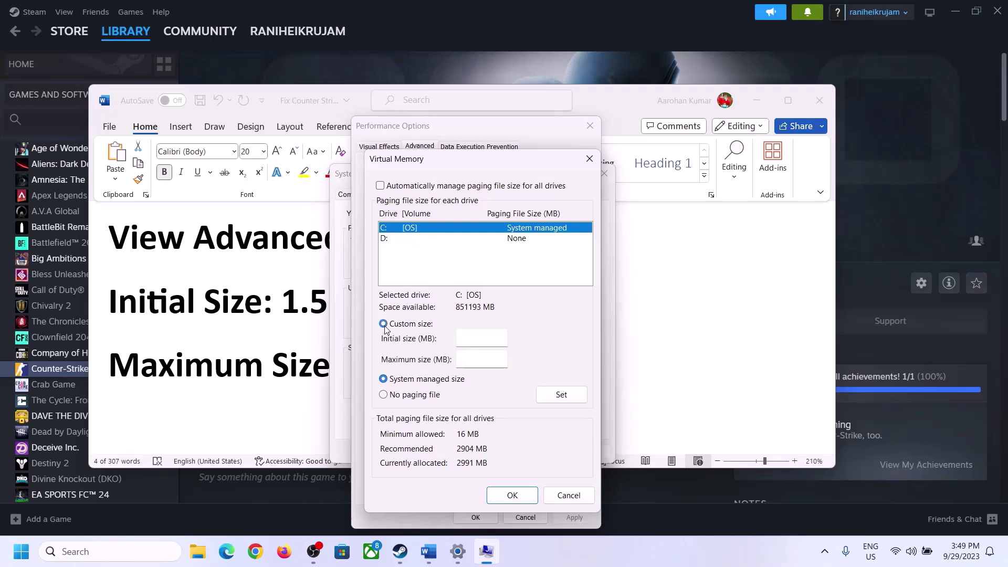
pyautogui.click(481, 339)
pyautogui.click(272, 312)
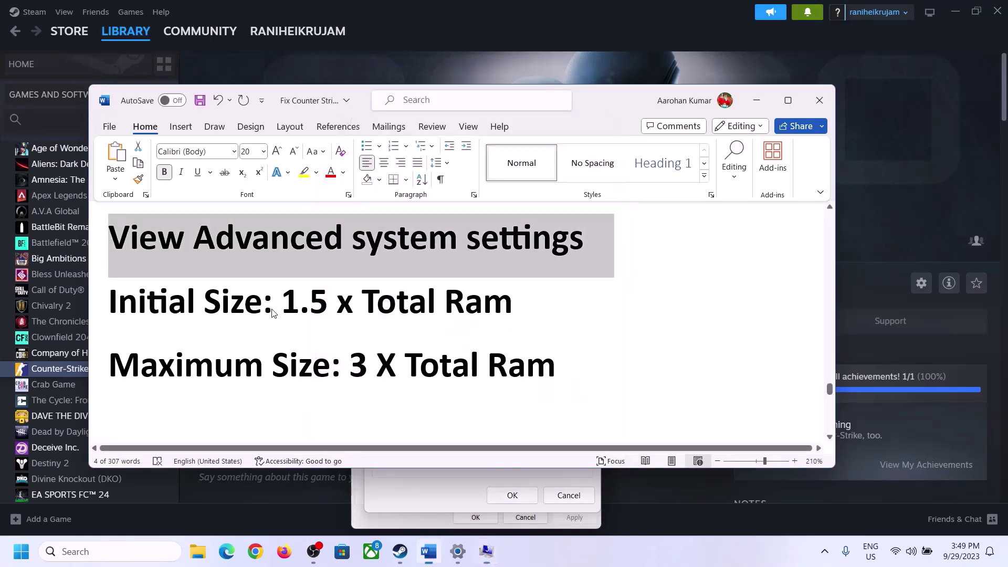